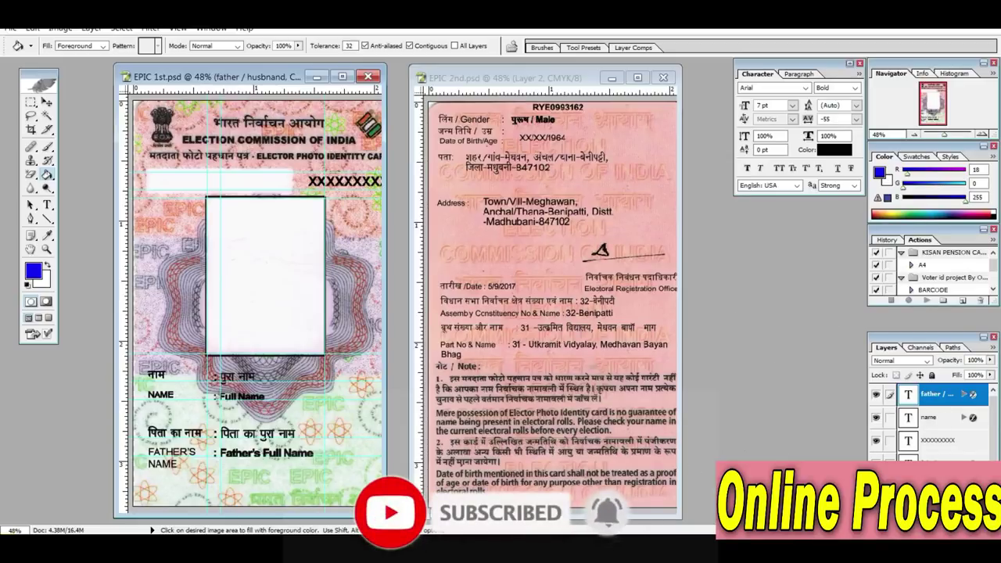
Switch from the Photoshop voter ID card designs to the Chrome window showing the YouTube channel
{"action": "mouse_move", "coordinate": [388, 551]}
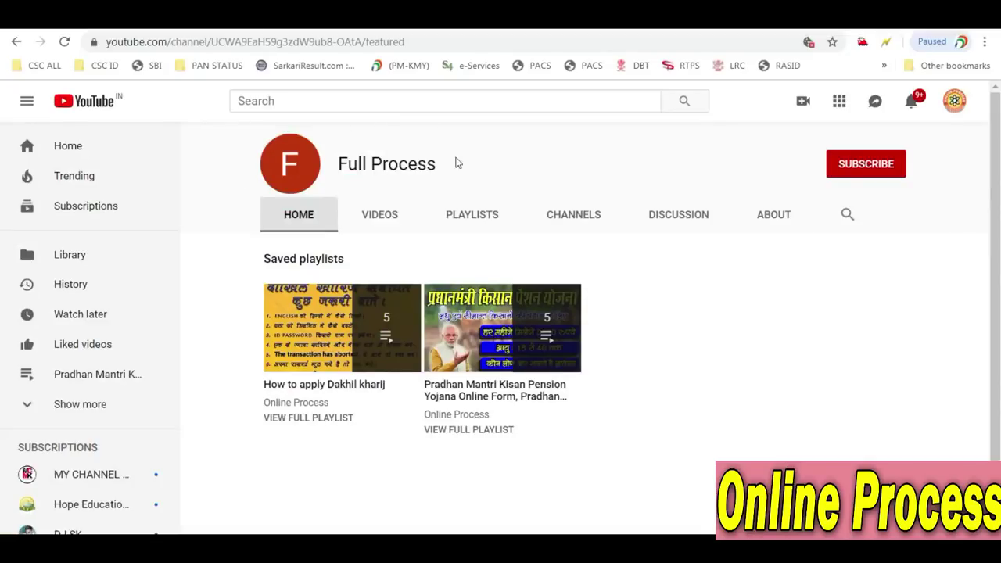
Subscribe to the YouTube channel
{"action": "left_click", "coordinate": [868, 164]}
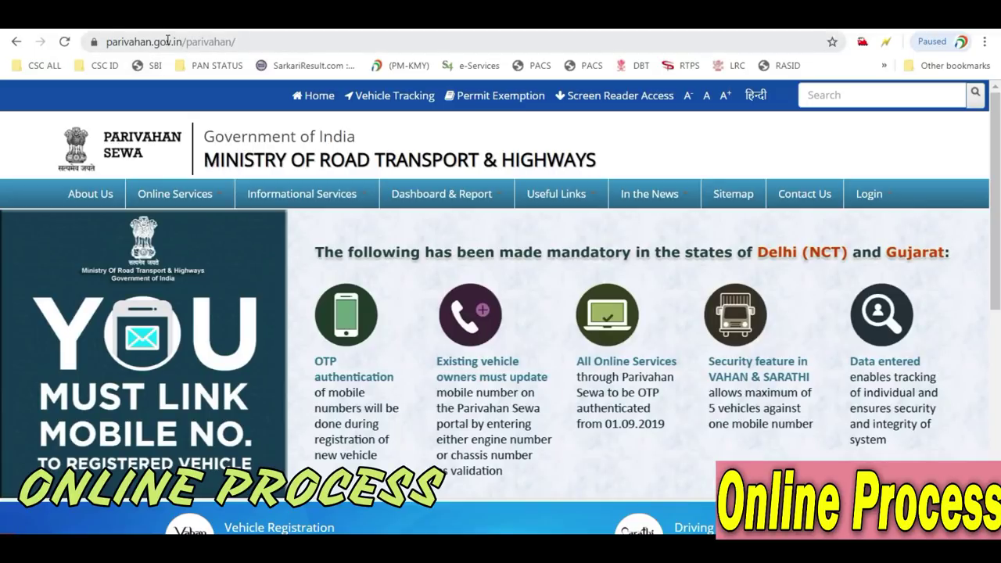
Go to Driving License Related Services from Parivahan Sewa's Online Services menu
{"action": "left_click", "coordinate": [167, 197]}
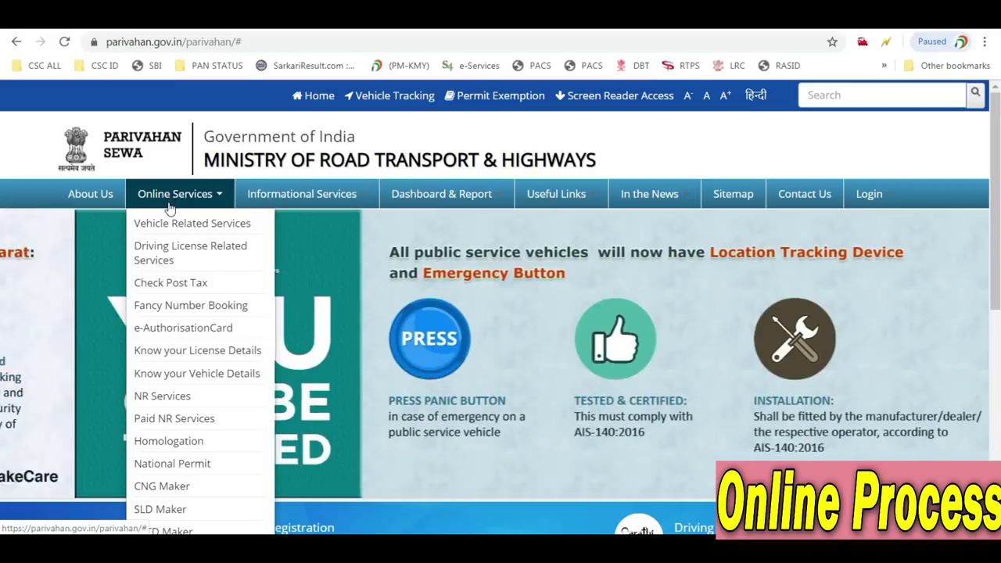
{"action": "left_click", "coordinate": [171, 256]}
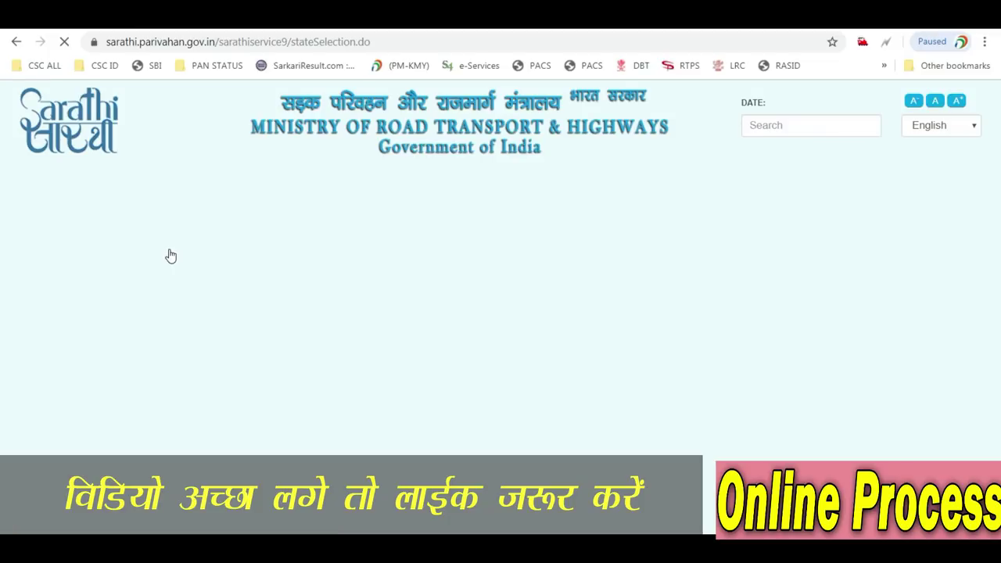
Select Bihar in the Select State Name dropdown on the Sarathi page
{"action": "scroll", "coordinate": [541, 336], "scroll_direction": "down", "scroll_amount": 3}
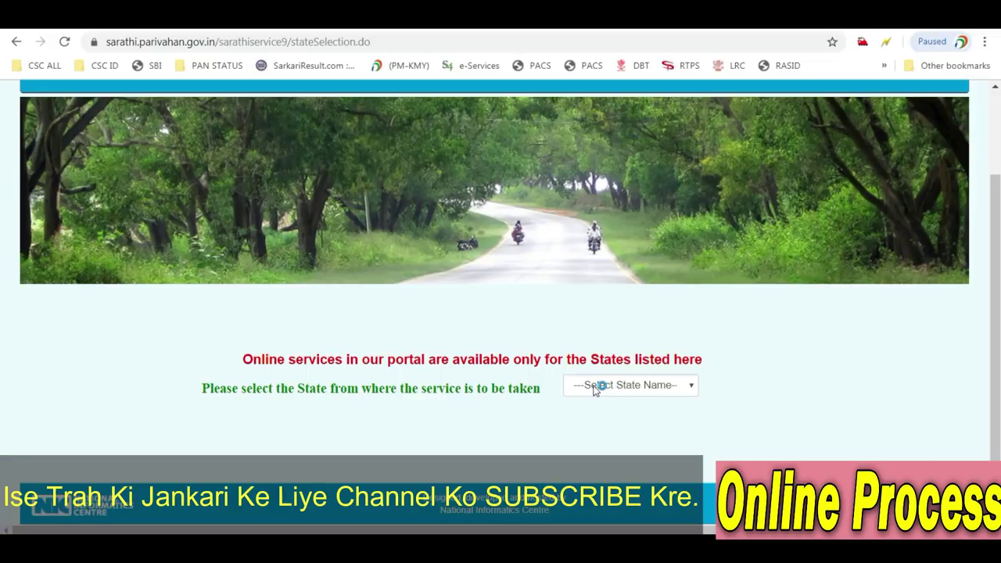
{"action": "left_click", "coordinate": [617, 377]}
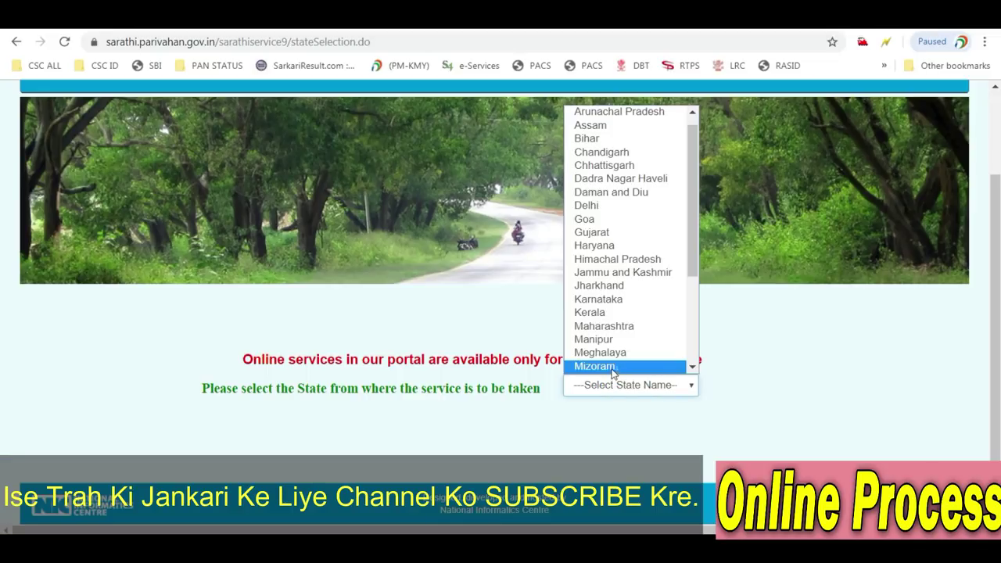
{"action": "left_click", "coordinate": [605, 141]}
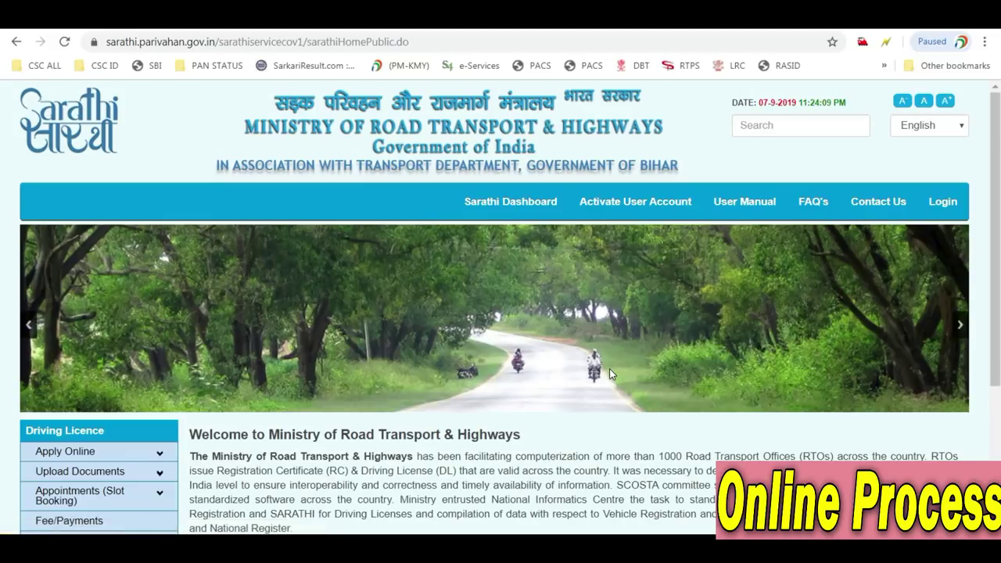
Start a New Learners Licence application from the Apply Online menu
{"action": "scroll", "coordinate": [360, 321], "scroll_direction": "down", "scroll_amount": 1}
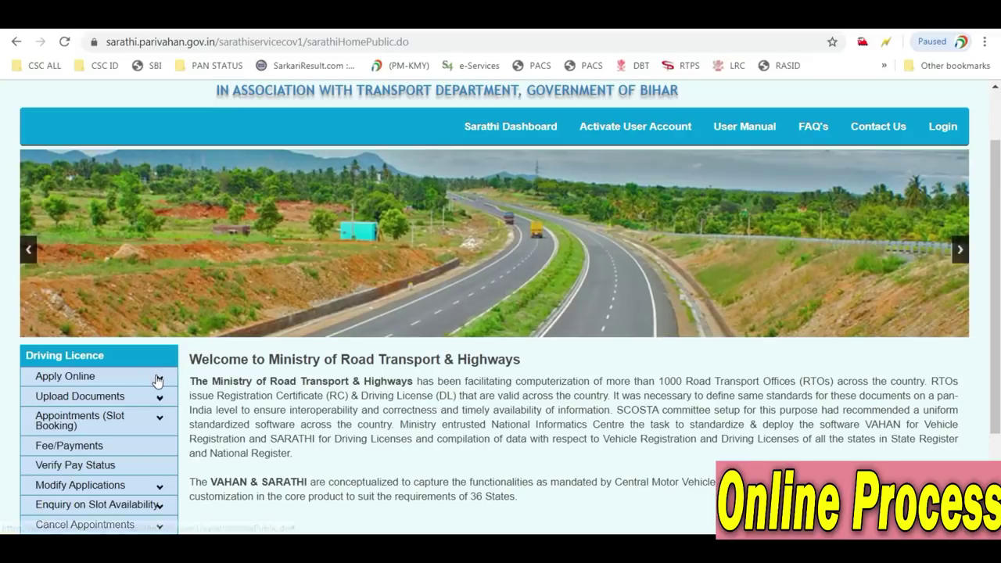
{"action": "left_click", "coordinate": [156, 380]}
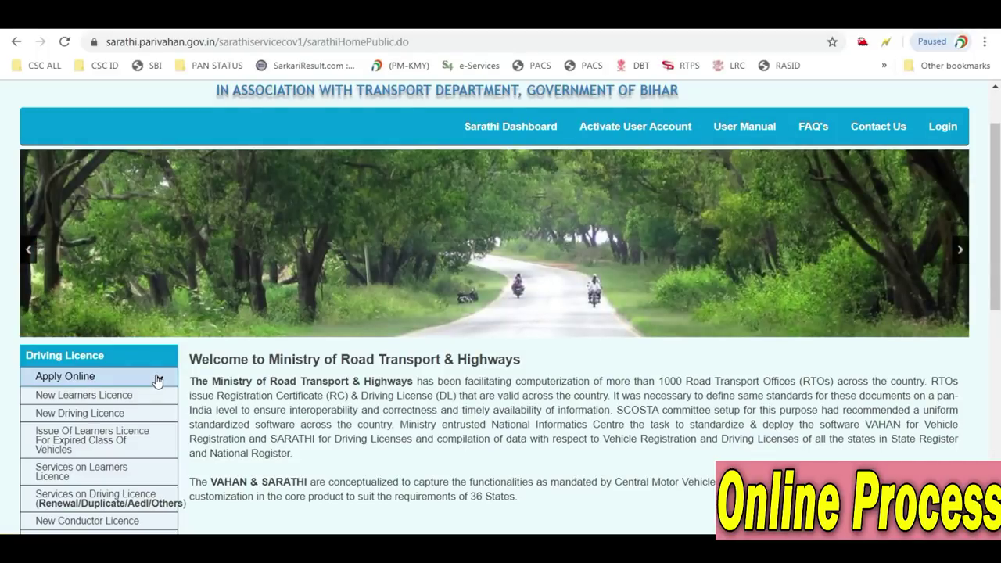
{"action": "left_click", "coordinate": [111, 401]}
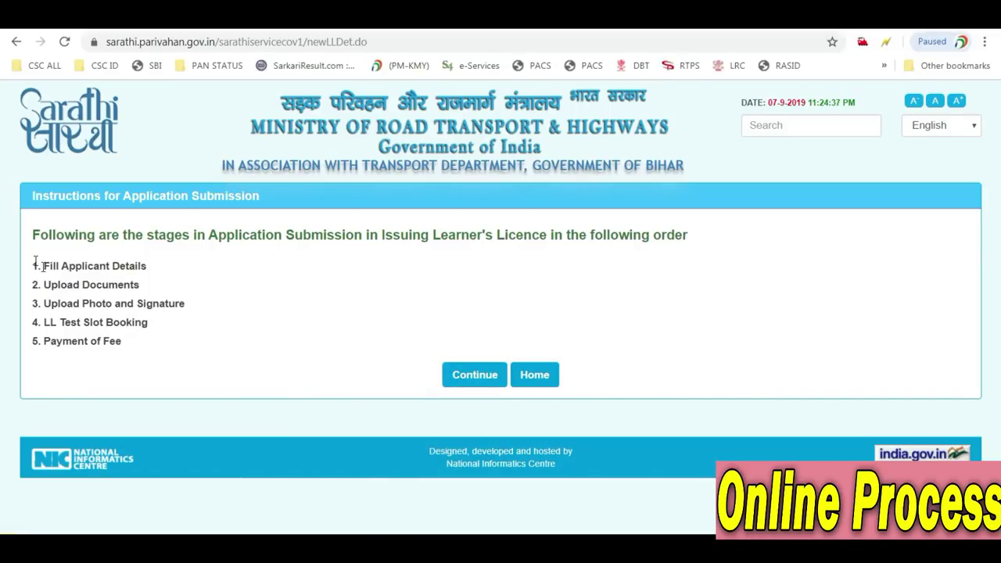
Highlight the Fill Applicant Details, Upload Documents and Upload Photo and Signature stages
{"action": "left_click_drag", "start_coordinate": [36, 266], "coordinate": [152, 269]}
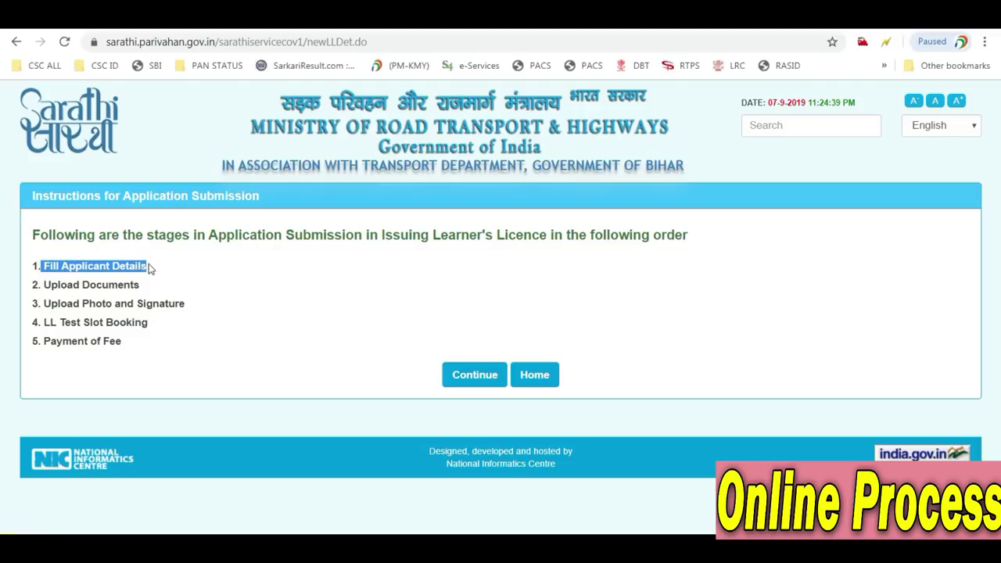
{"action": "left_click", "coordinate": [47, 283]}
{"action": "left_click_drag", "start_coordinate": [47, 282], "coordinate": [166, 303]}
{"action": "mouse_move", "coordinate": [38, 303]}
{"action": "left_mouse_down"}
{"action": "mouse_move", "coordinate": [138, 322]}
{"action": "mouse_move", "coordinate": [188, 303]}
{"action": "left_mouse_up"}
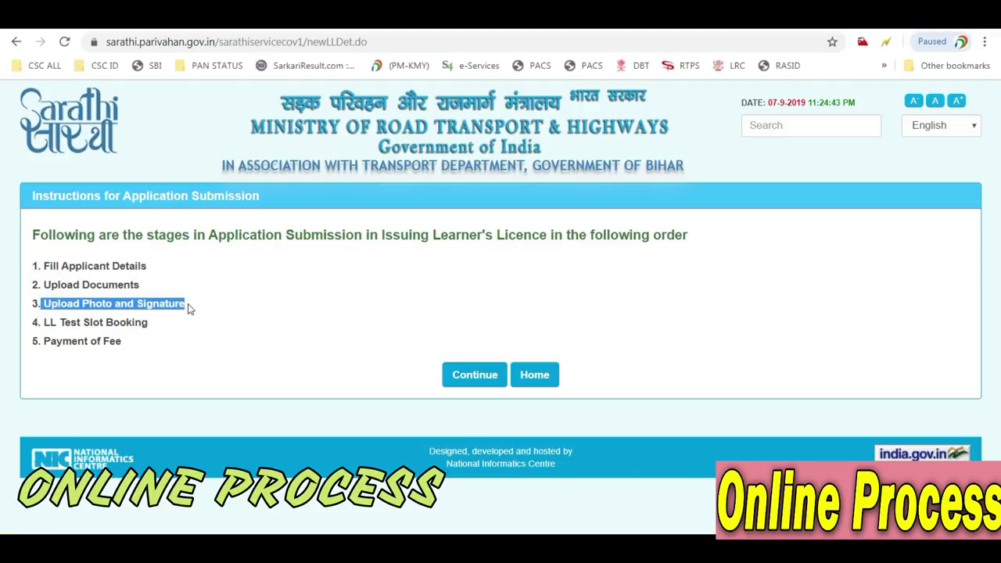
{"action": "left_click", "coordinate": [41, 327]}
Highlight the LL Test Slot Booking and Payment of Fee stages, then continue to the application
{"action": "left_click_drag", "start_coordinate": [41, 327], "coordinate": [153, 328]}
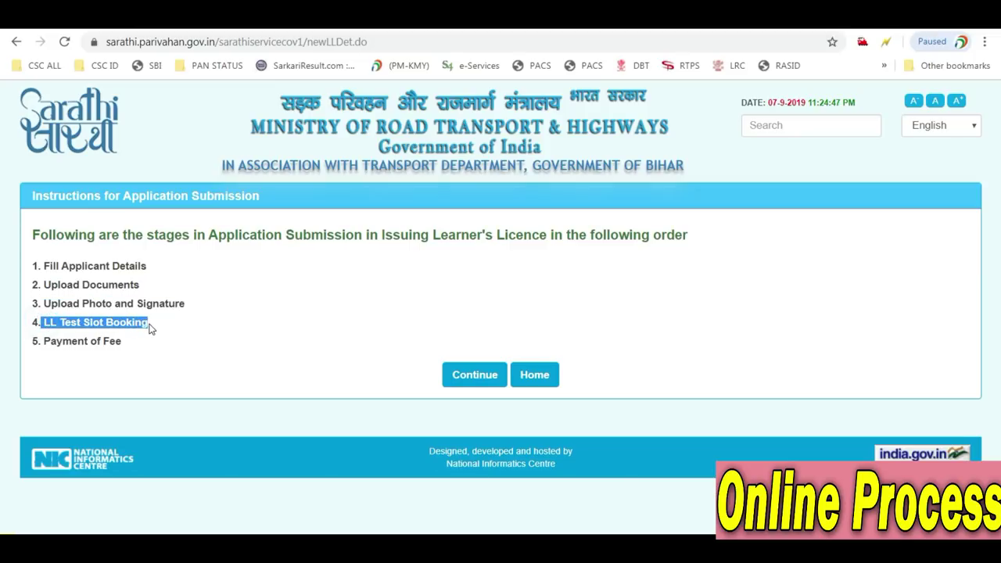
{"action": "left_click", "coordinate": [86, 323]}
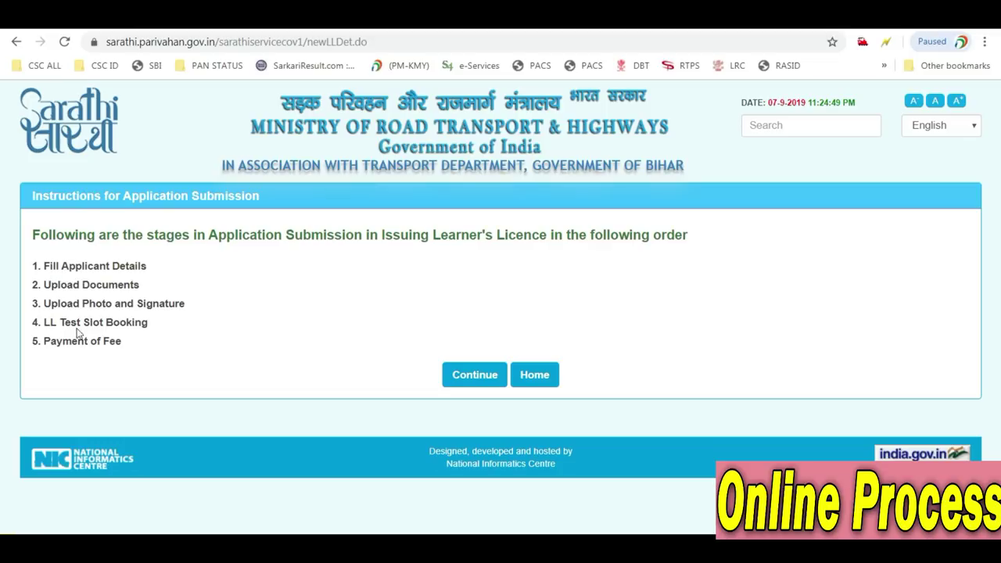
{"action": "left_click_drag", "start_coordinate": [37, 344], "coordinate": [123, 343]}
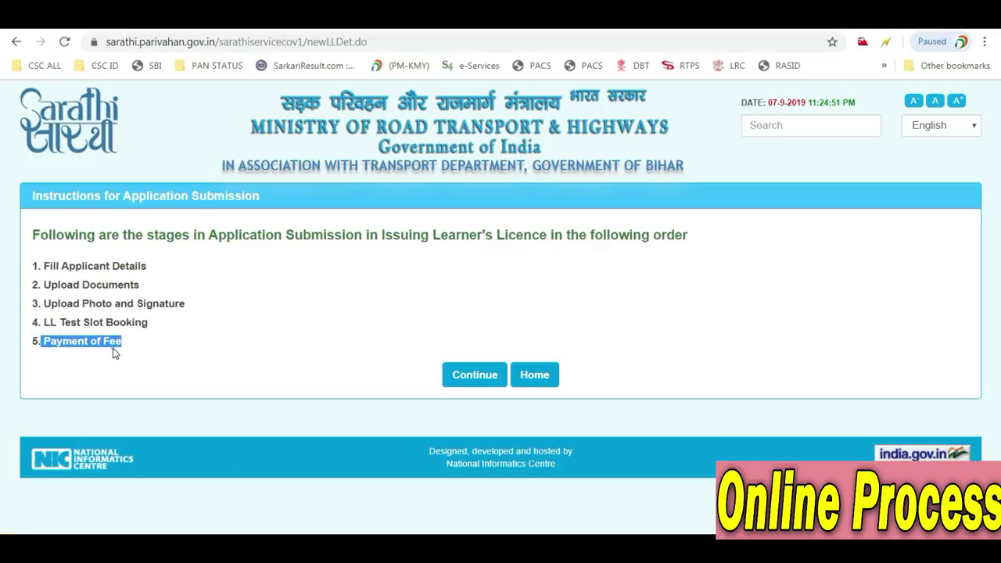
{"action": "left_click", "coordinate": [114, 354]}
{"action": "left_click", "coordinate": [469, 379]}
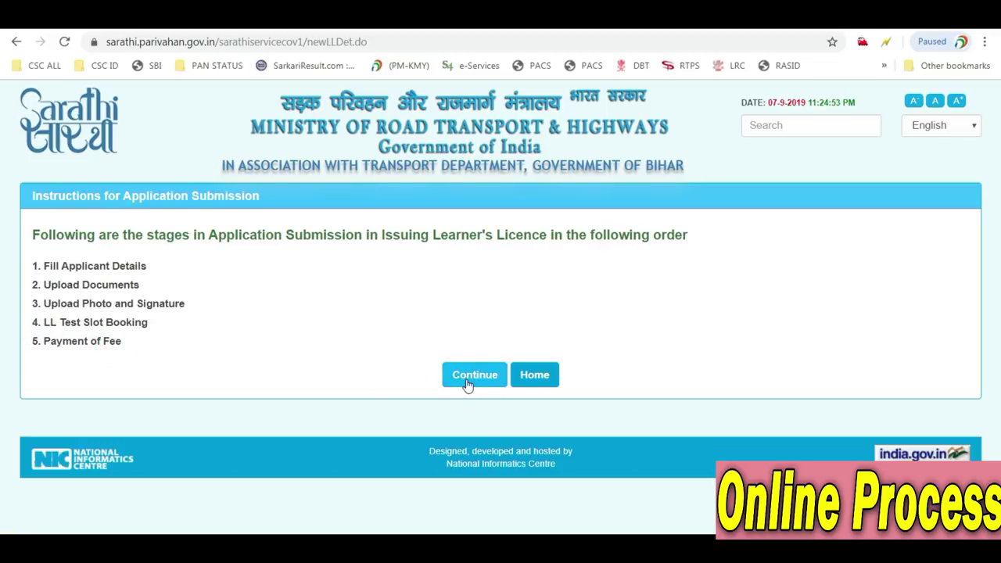
{"action": "left_click", "coordinate": [471, 383]}
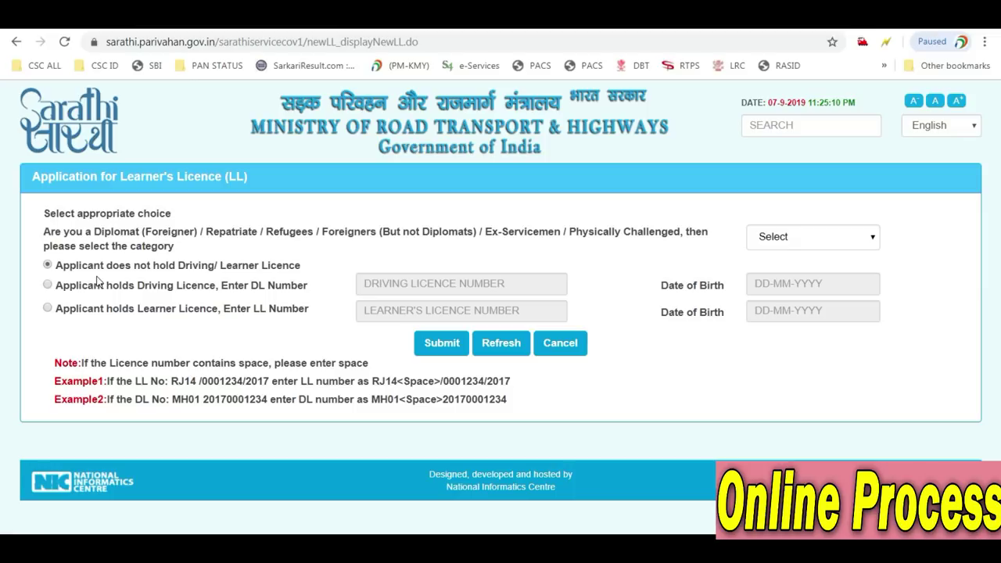
Submit with 'Applicant does not hold Driving/ Learner Licence' selected
{"action": "left_click", "coordinate": [435, 349]}
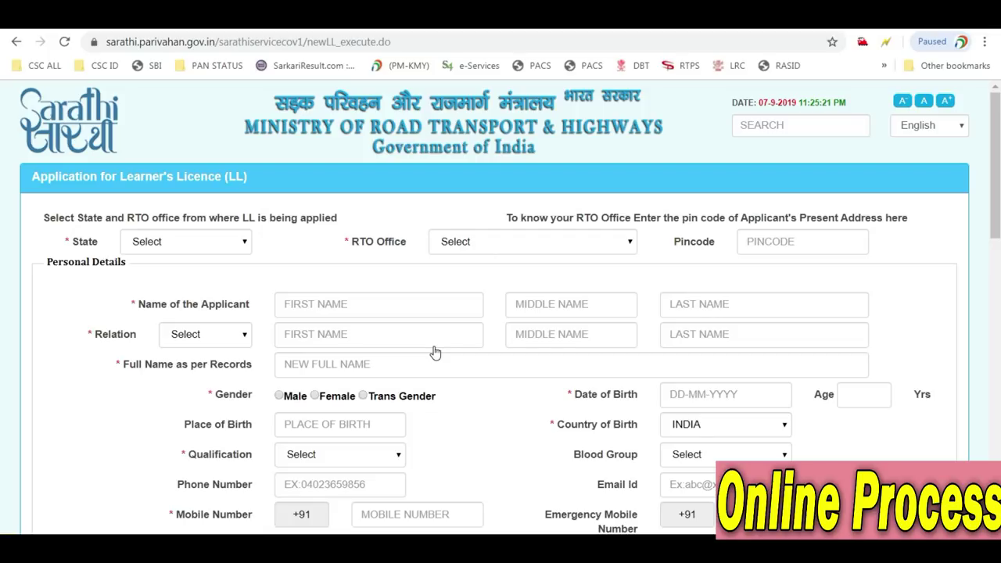
Choose Bihar as the state and ROHTAS -- BR24 as the RTO office
{"action": "left_click", "coordinate": [164, 243]}
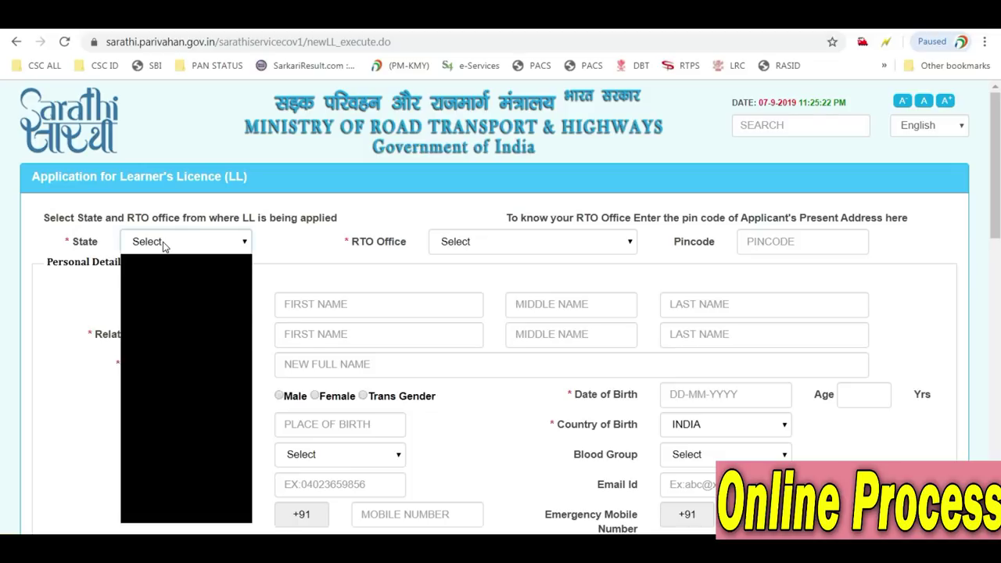
{"action": "left_click", "coordinate": [151, 300]}
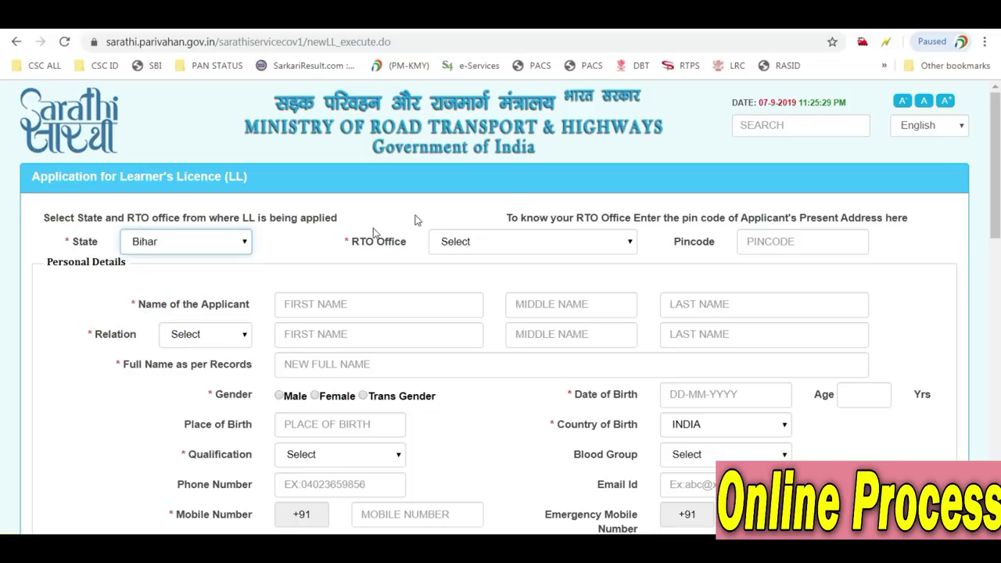
{"action": "left_click", "coordinate": [514, 244]}
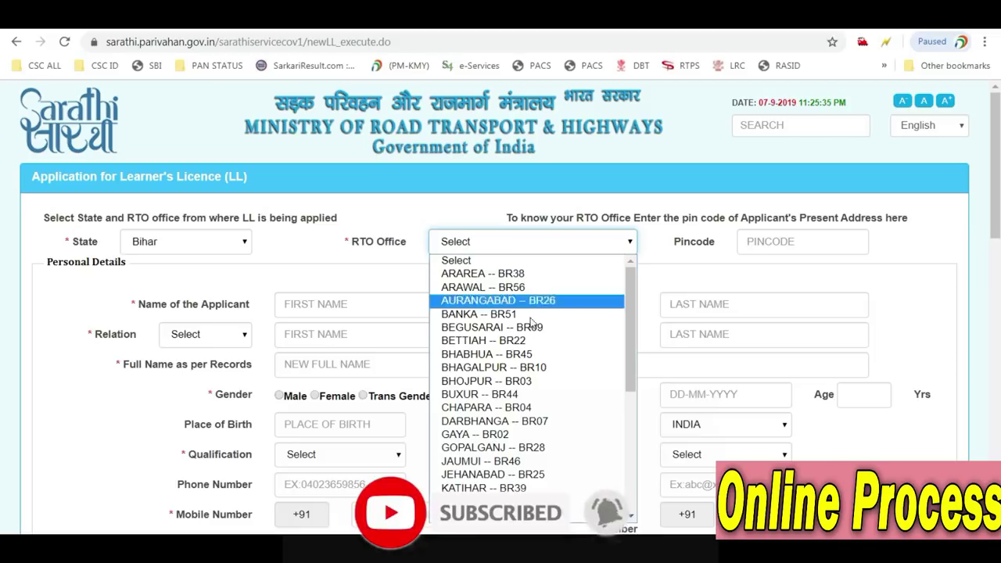
{"action": "scroll", "coordinate": [586, 449], "scroll_direction": "down", "scroll_amount": 3}
{"action": "scroll", "coordinate": [587, 449], "scroll_direction": "down", "scroll_amount": 3}
{"action": "scroll", "coordinate": [586, 449], "scroll_direction": "up", "scroll_amount": 5}
{"action": "scroll", "coordinate": [587, 450], "scroll_direction": "down", "scroll_amount": 5}
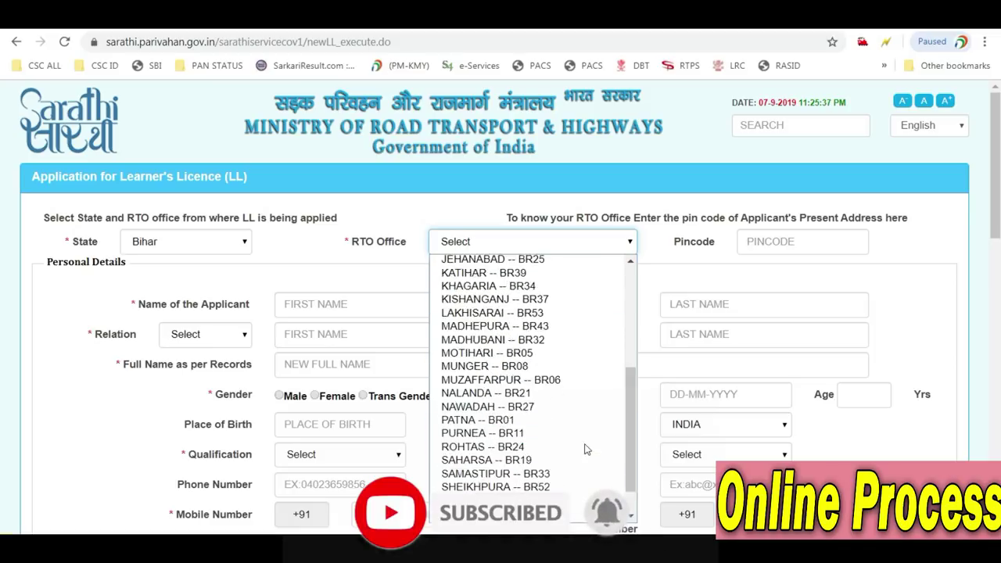
{"action": "key", "text": "r"}
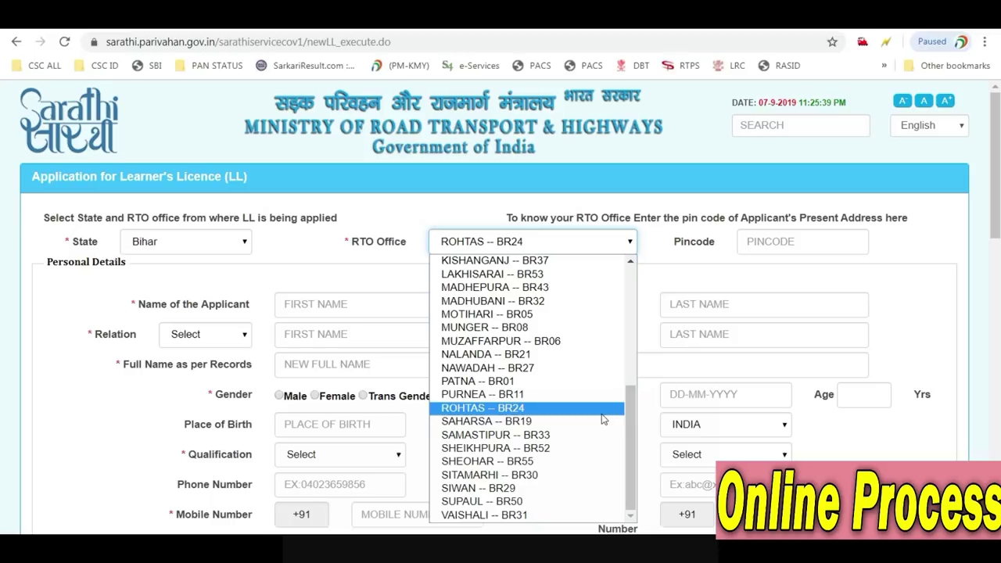
{"action": "key", "text": "Return"}
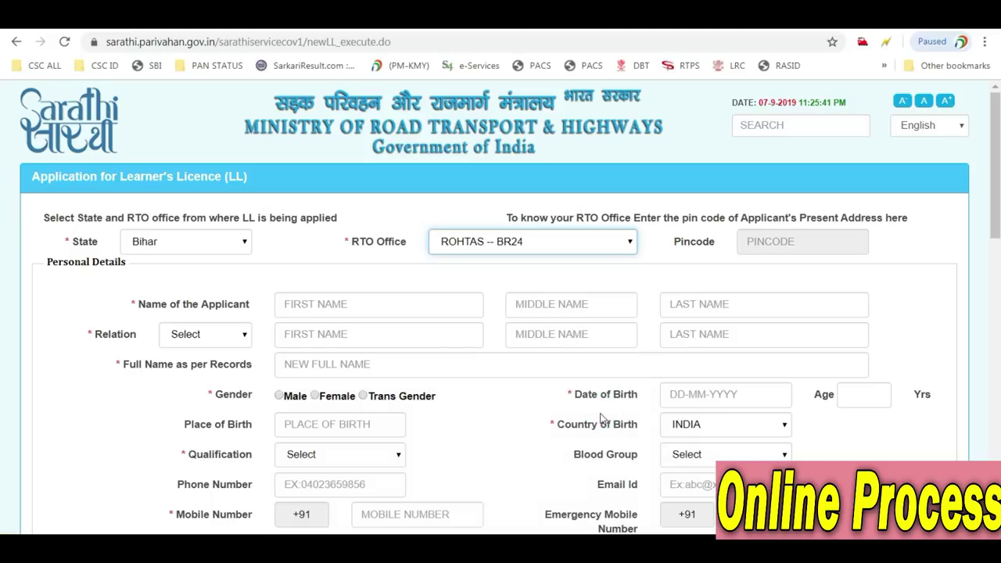
{"action": "left_click", "coordinate": [406, 302]}
{"action": "scroll", "coordinate": [405, 302], "scroll_direction": "down", "scroll_amount": 1}
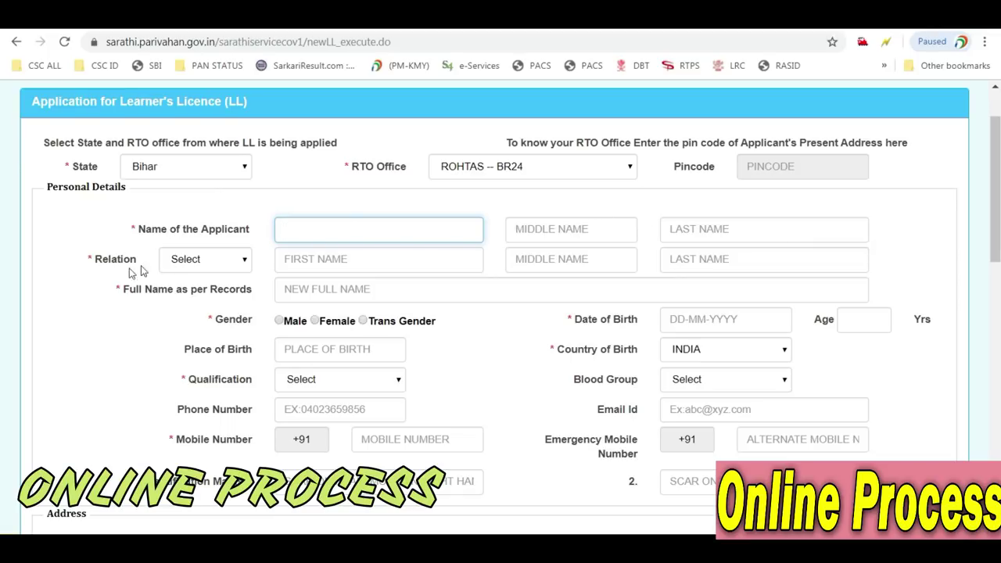
Set the relation to Father and the applicant's gender to Male
{"action": "left_click", "coordinate": [179, 264]}
{"action": "left_click", "coordinate": [187, 259]}
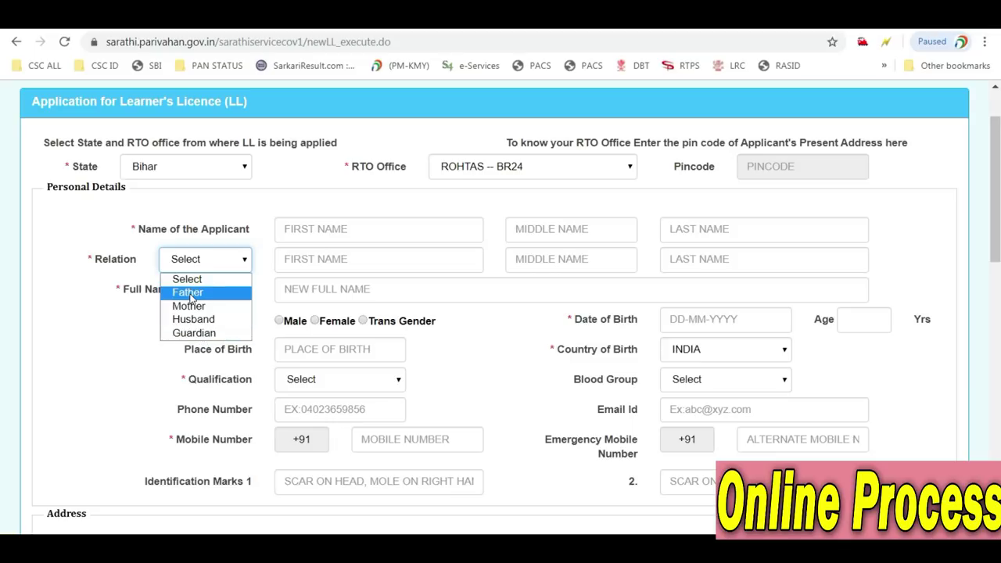
{"action": "left_click", "coordinate": [190, 294]}
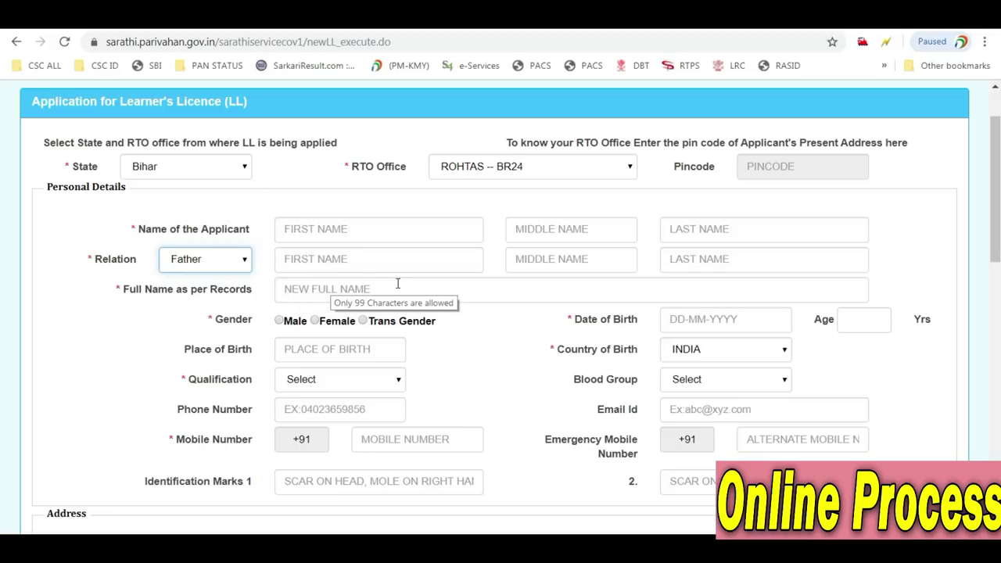
{"action": "left_click", "coordinate": [280, 321]}
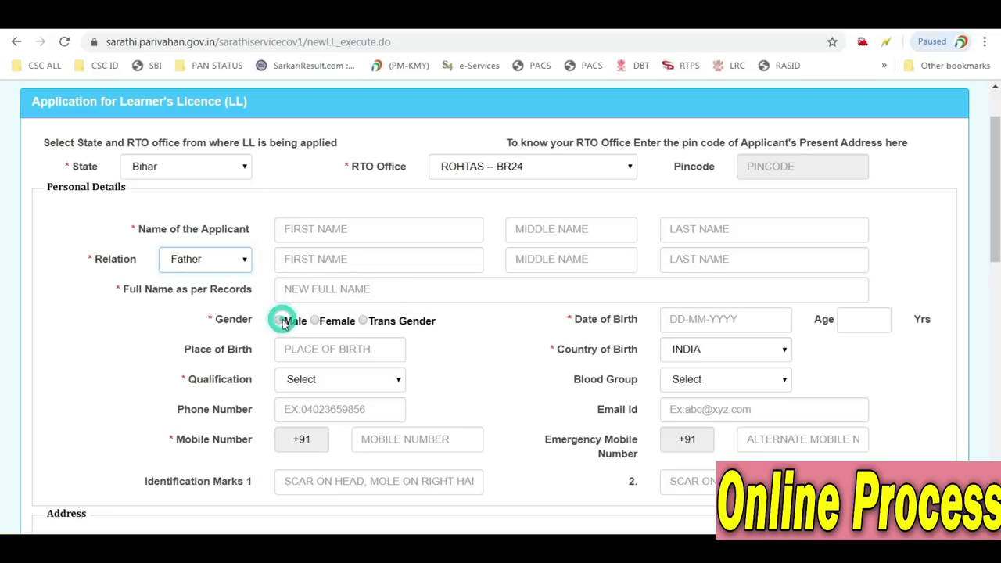
Pick 11 February 1997 as the date of birth in the calendar
{"action": "left_click", "coordinate": [714, 319]}
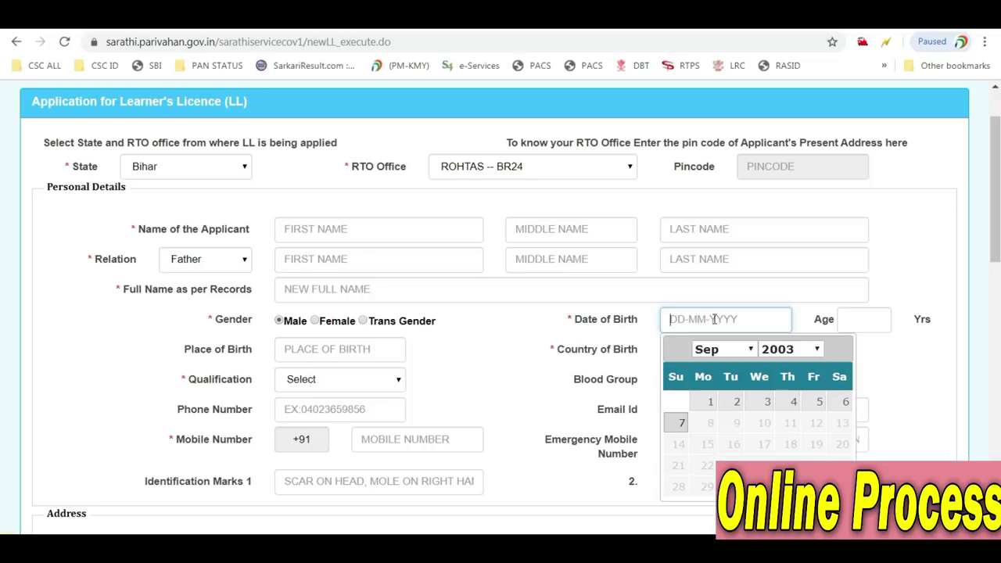
{"action": "left_click", "coordinate": [793, 355]}
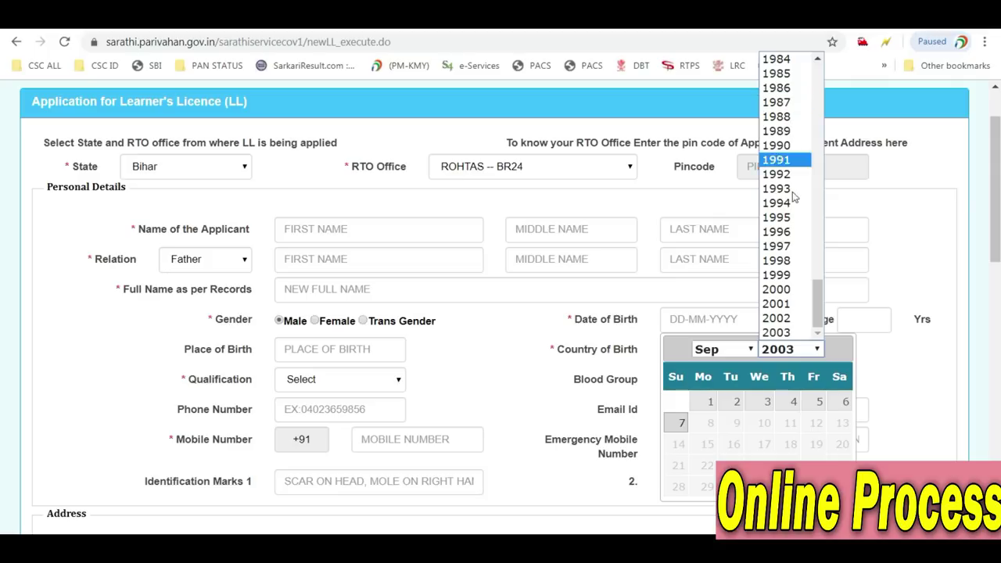
{"action": "left_click", "coordinate": [778, 246]}
{"action": "left_click", "coordinate": [708, 348]}
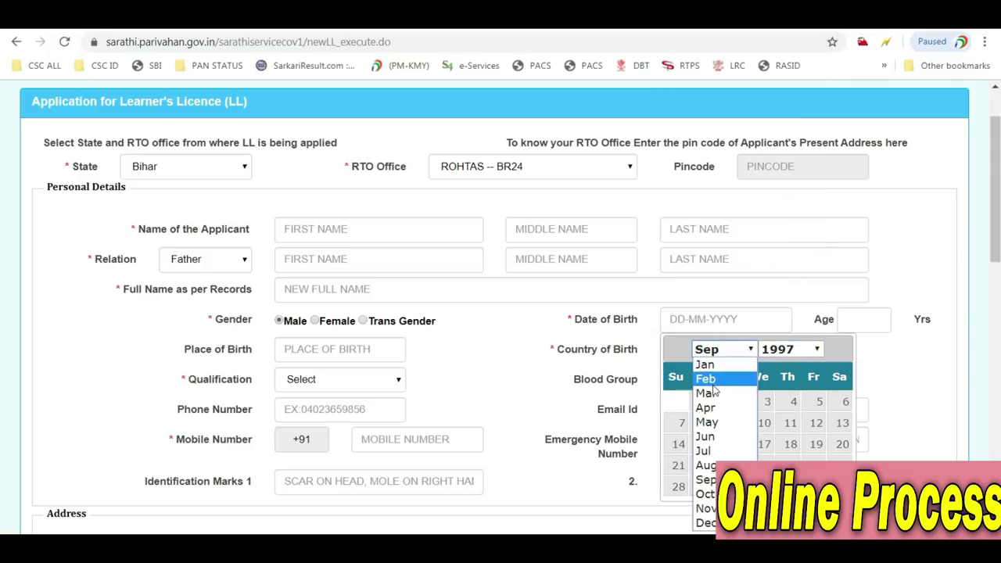
{"action": "left_click", "coordinate": [706, 378]}
{"action": "left_click", "coordinate": [733, 444]}
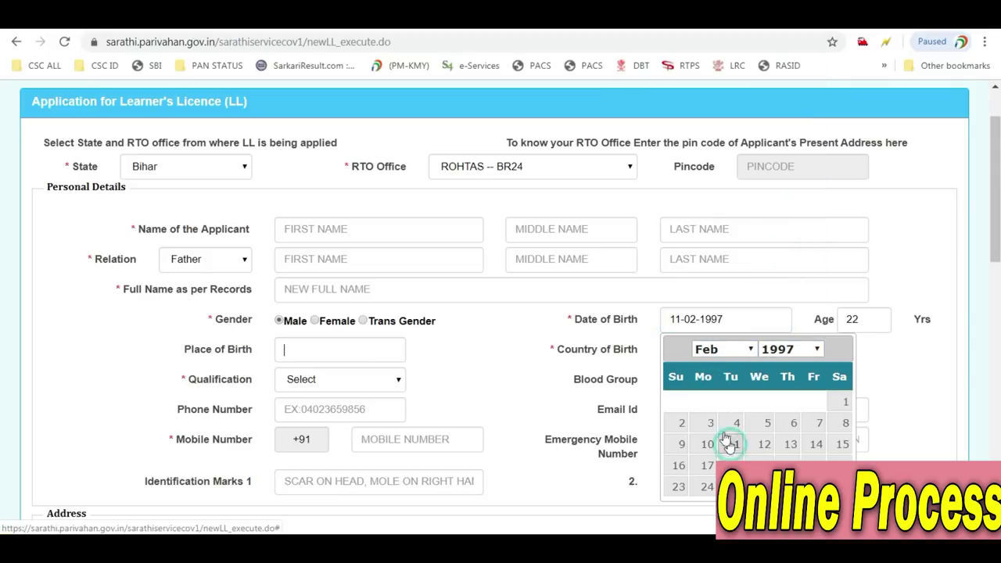
{"action": "left_click", "coordinate": [190, 351]}
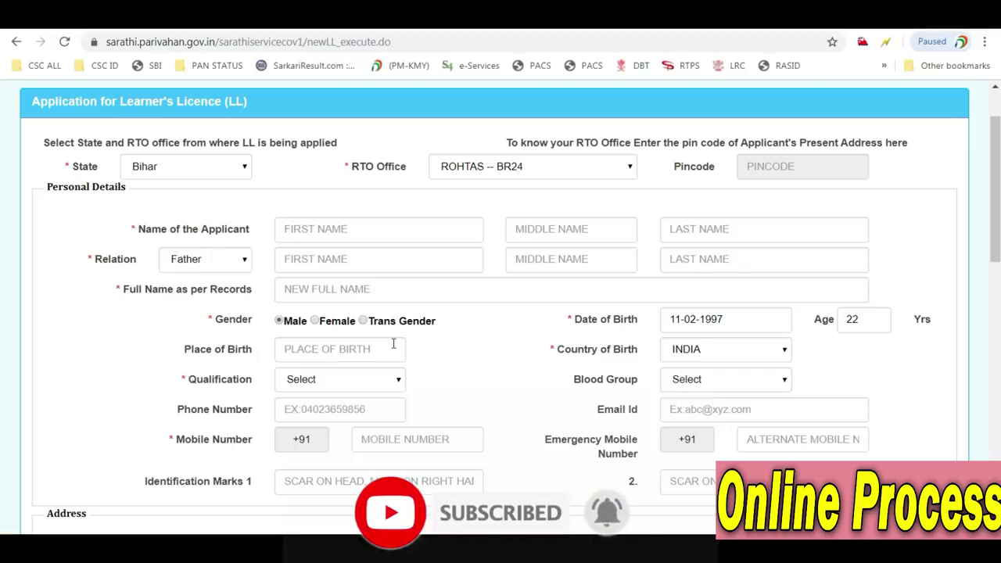
{"action": "scroll", "coordinate": [622, 365], "scroll_direction": "down", "scroll_amount": 1}
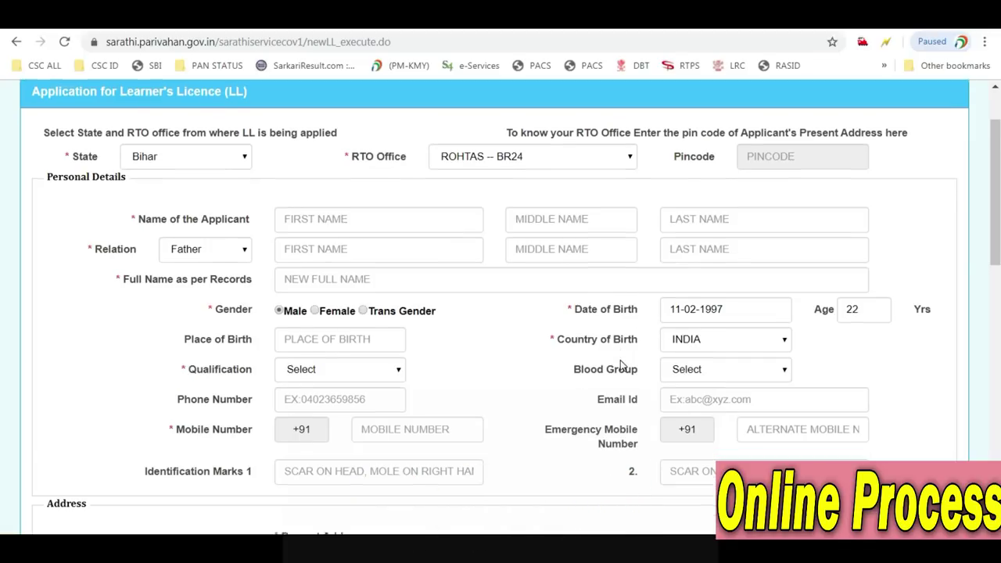
{"action": "scroll", "coordinate": [621, 365], "scroll_direction": "down", "scroll_amount": 1}
Choose '10+2 or Equivalent' from the Qualification dropdown and O+ from Blood Group
{"action": "left_click", "coordinate": [335, 304]}
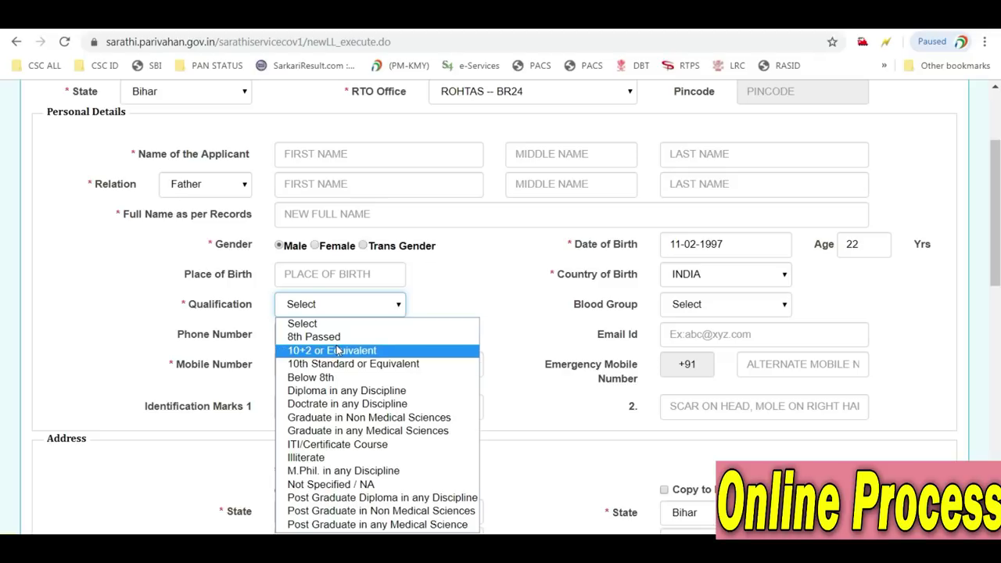
{"action": "left_click", "coordinate": [338, 350]}
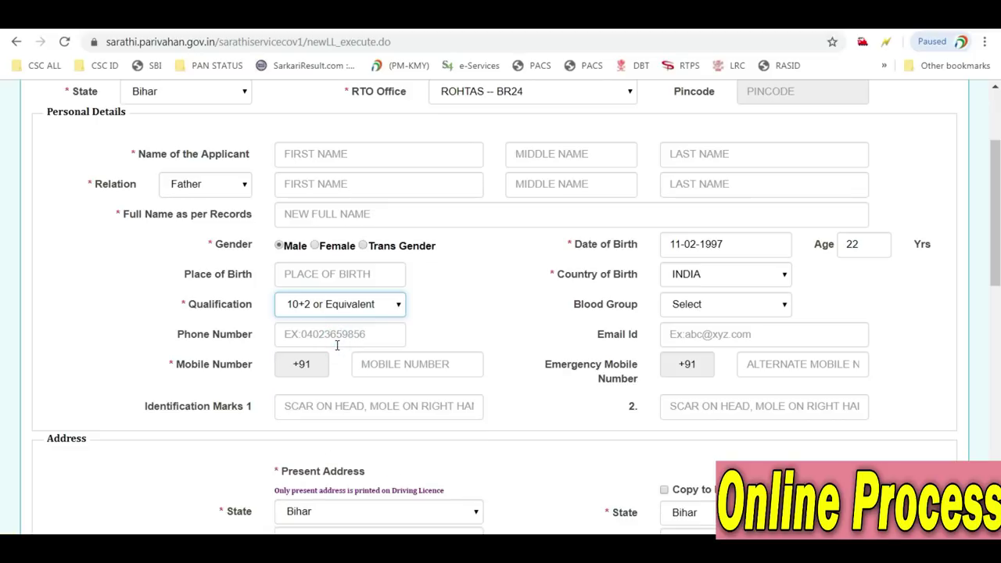
{"action": "left_click", "coordinate": [743, 309]}
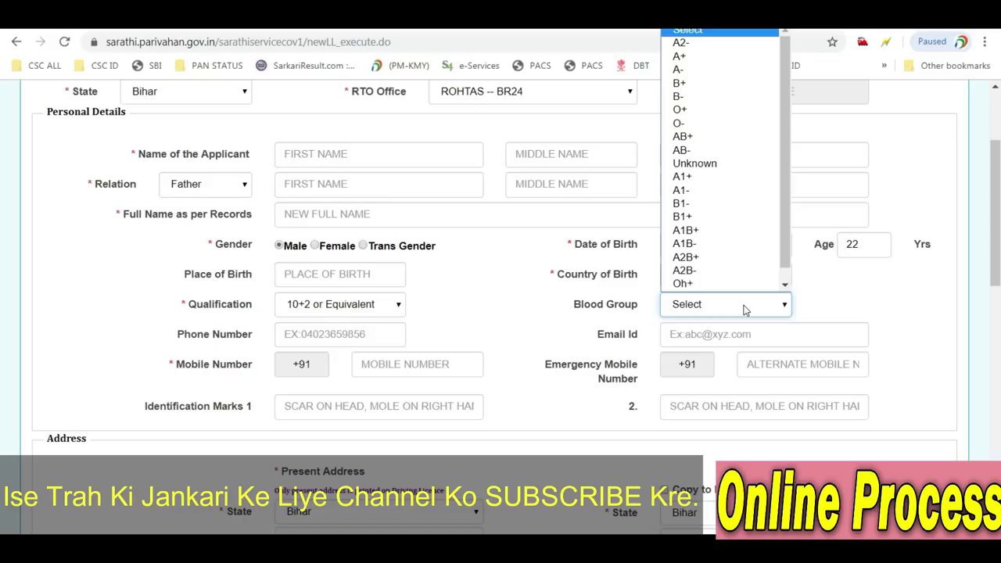
{"action": "left_click", "coordinate": [701, 113]}
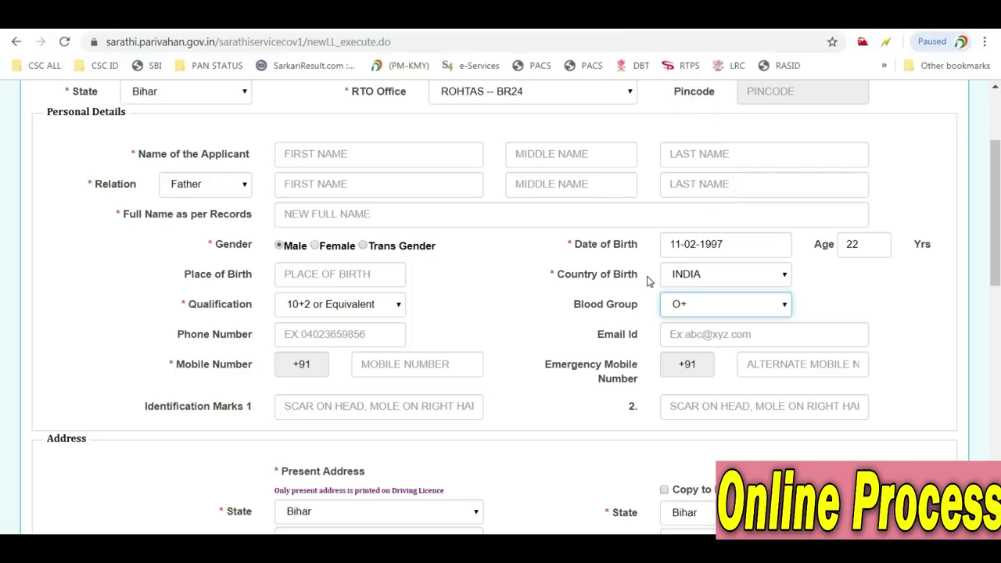
{"action": "scroll", "coordinate": [615, 287], "scroll_direction": "down", "scroll_amount": 1}
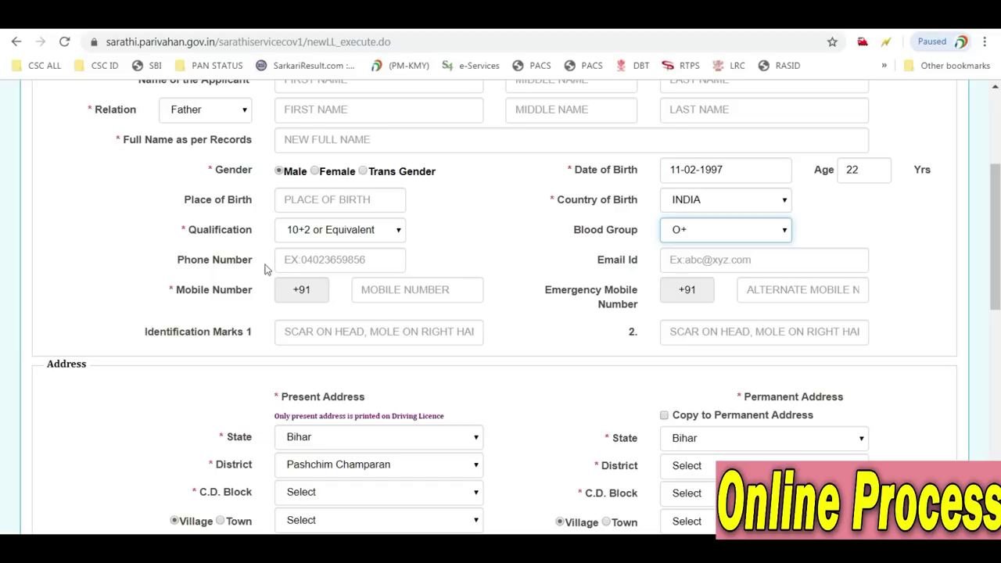
Enter the applicant's e-mail address and mobile number in the contact fields
{"action": "left_click", "coordinate": [686, 259]}
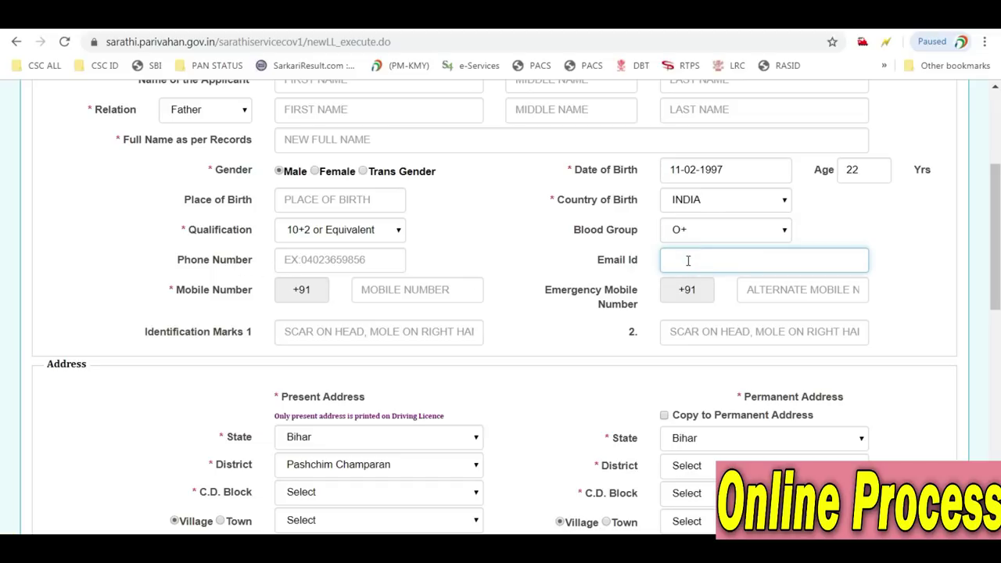
{"action": "key", "text": "Tab"}
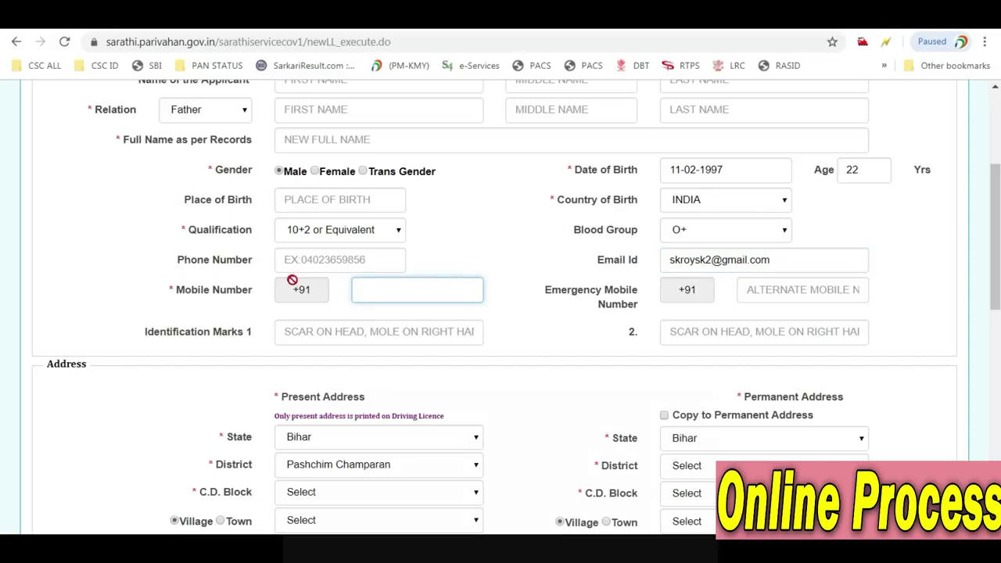
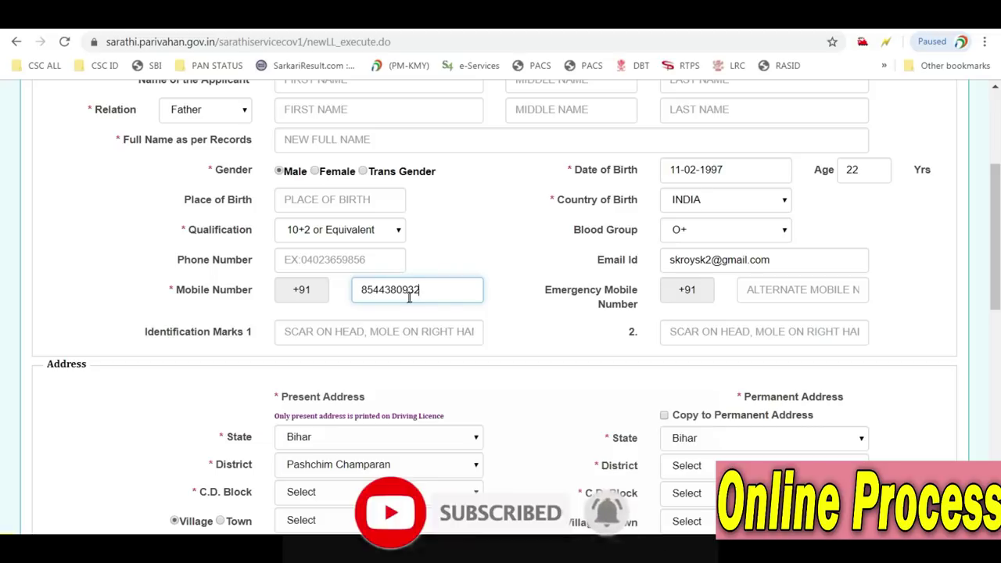
{"action": "left_click", "coordinate": [540, 291]}
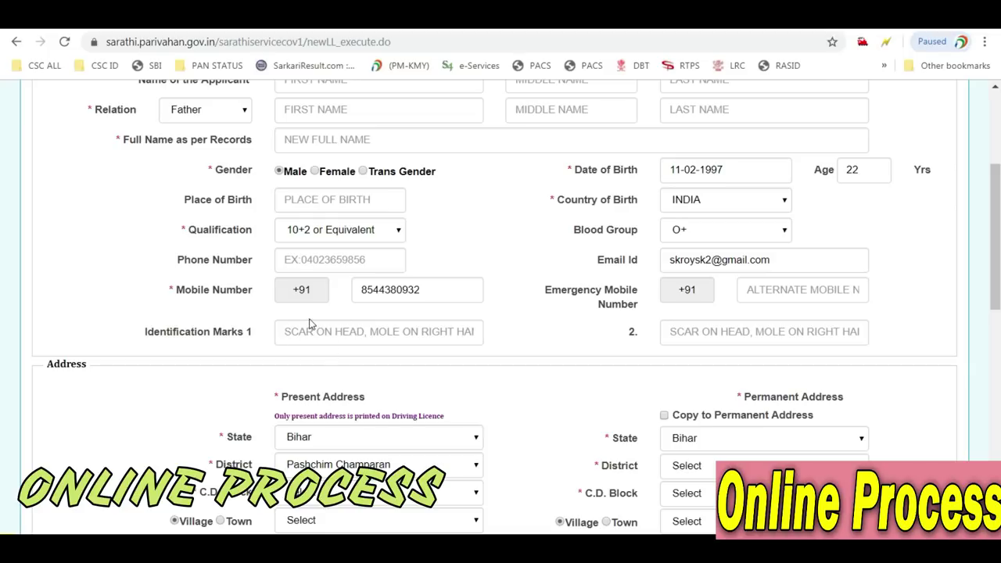
{"action": "scroll", "coordinate": [309, 323], "scroll_direction": "down", "scroll_amount": 1}
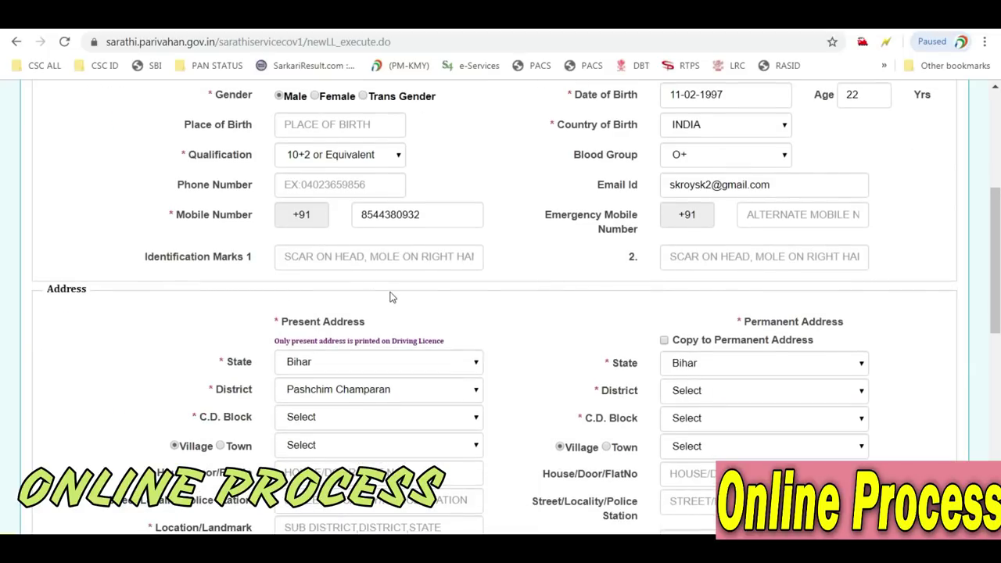
Choose the applicant's present-address district and C.D. block from the dropdowns
{"action": "scroll", "coordinate": [392, 298], "scroll_direction": "down", "scroll_amount": 2}
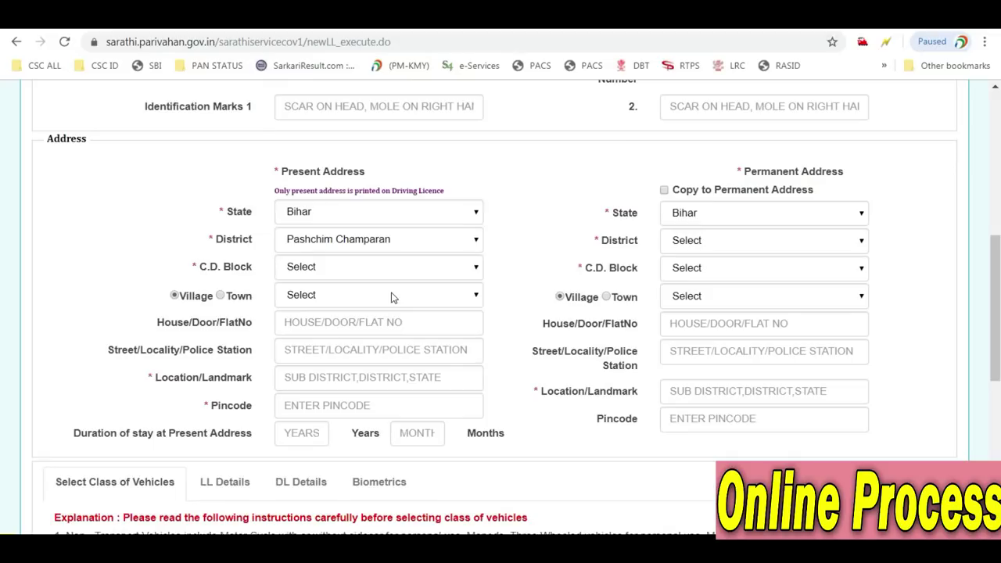
{"action": "left_click", "coordinate": [388, 239]}
{"action": "key", "text": "r"}
{"action": "key", "text": "Return"}
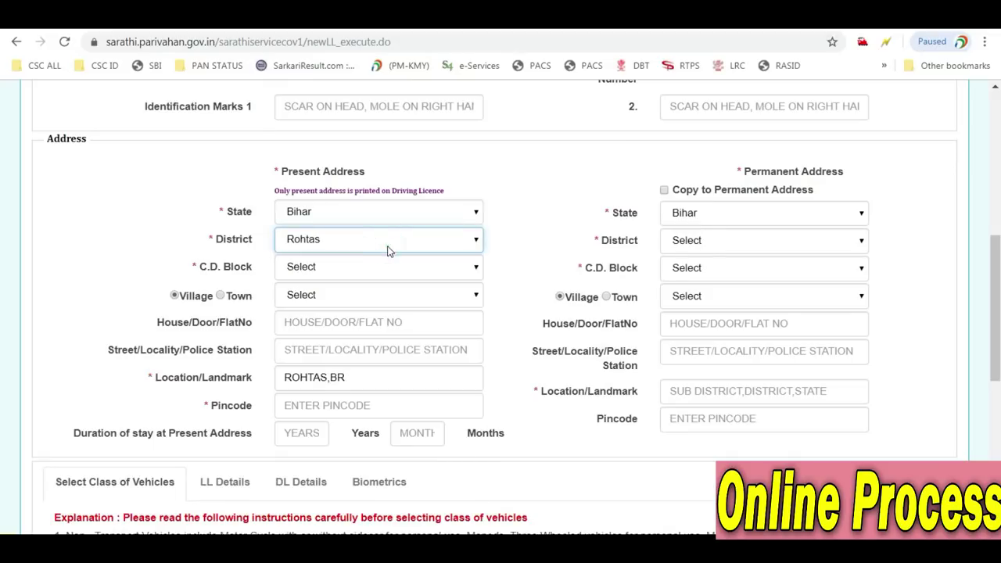
{"action": "left_click", "coordinate": [370, 266]}
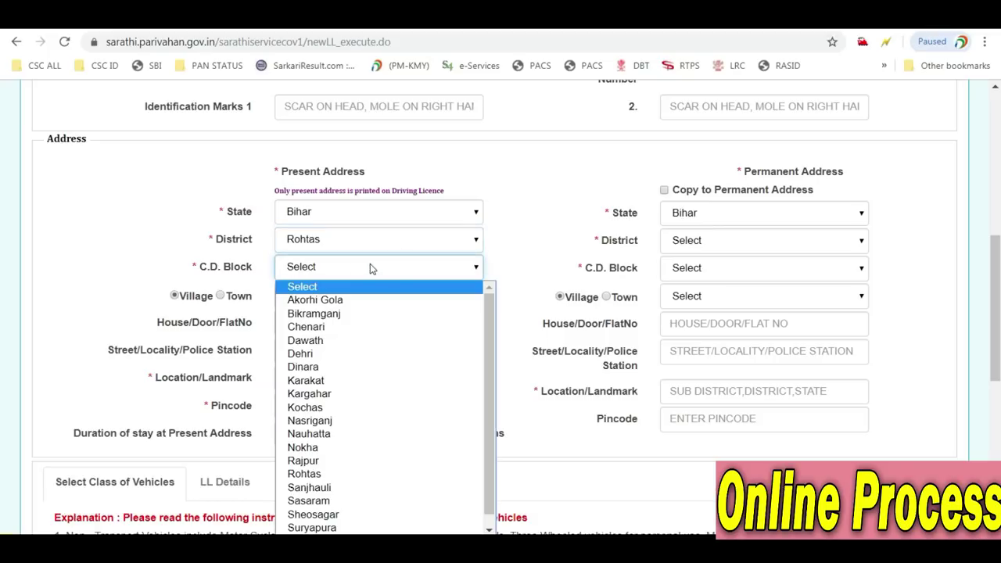
{"action": "key", "text": "t"}
{"action": "key", "text": "Return"}
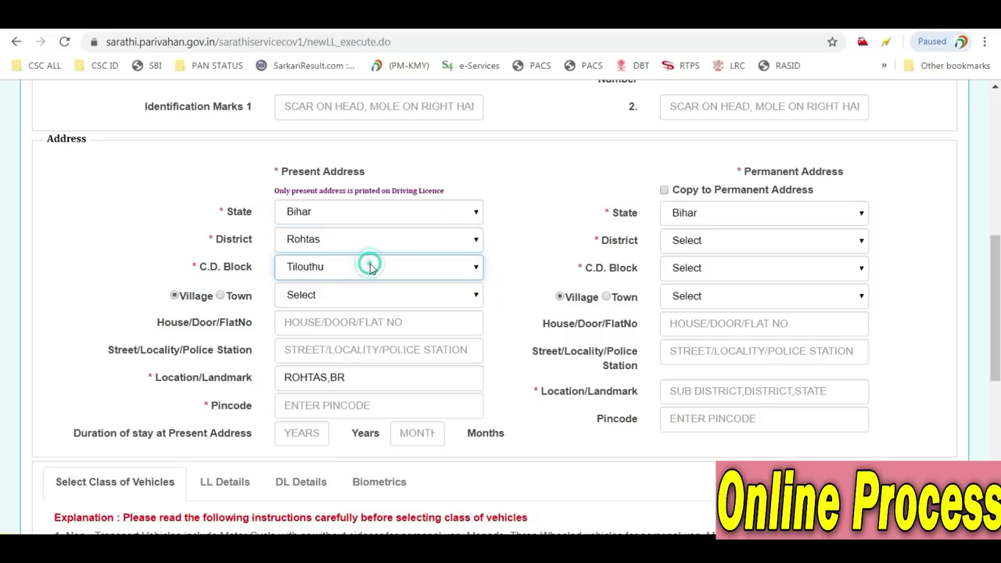
Select the present-address village and enter the area pincode
{"action": "left_click", "coordinate": [336, 305]}
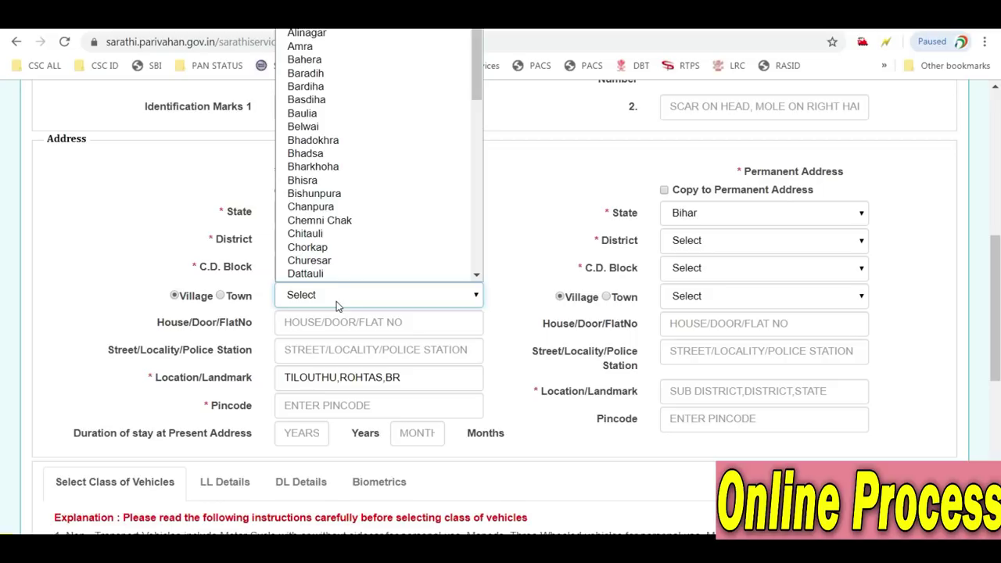
{"action": "key", "text": "r"}
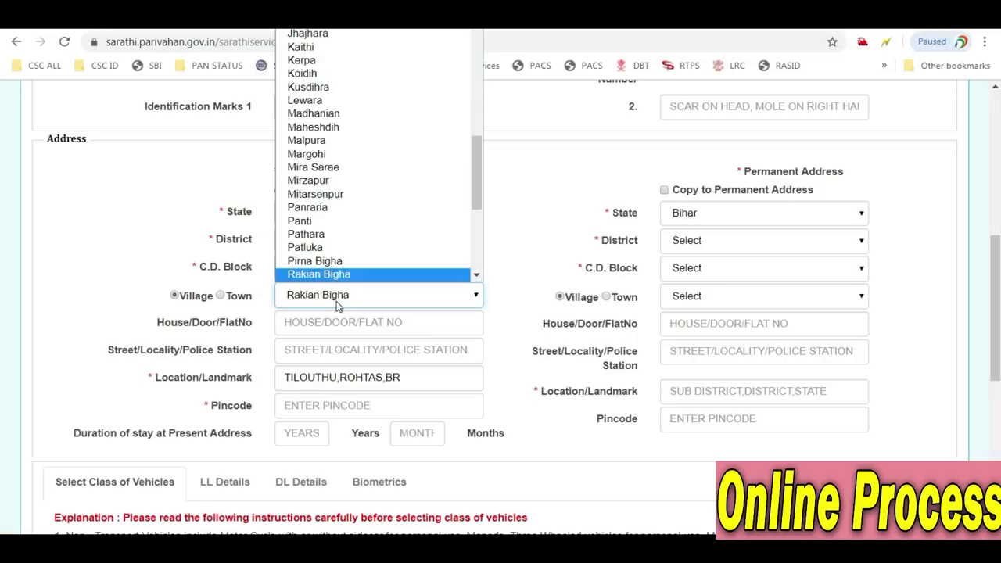
{"action": "key", "text": "Down"}
{"action": "key", "text": "Down"}
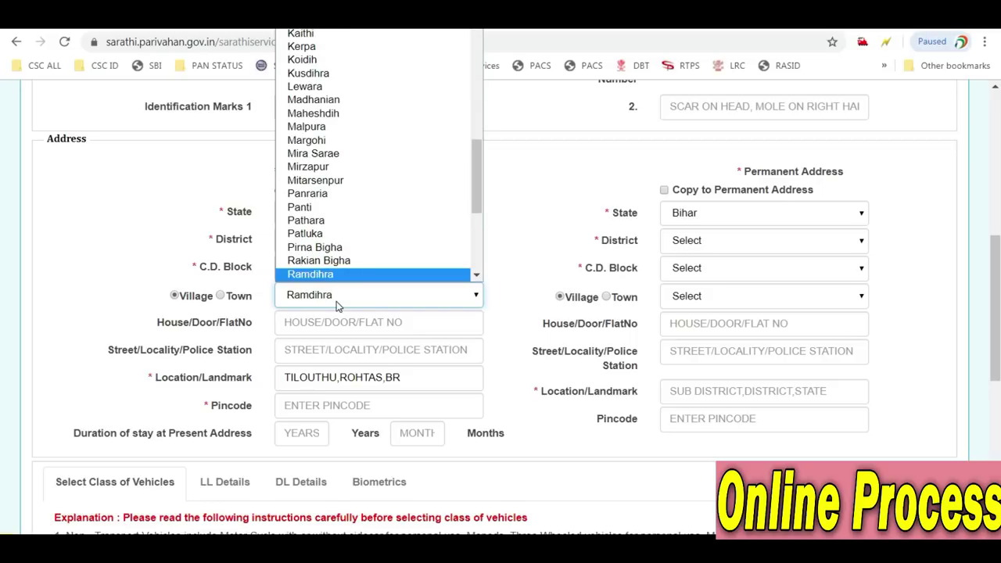
{"action": "key", "text": "Up"}
{"action": "key", "text": "Return"}
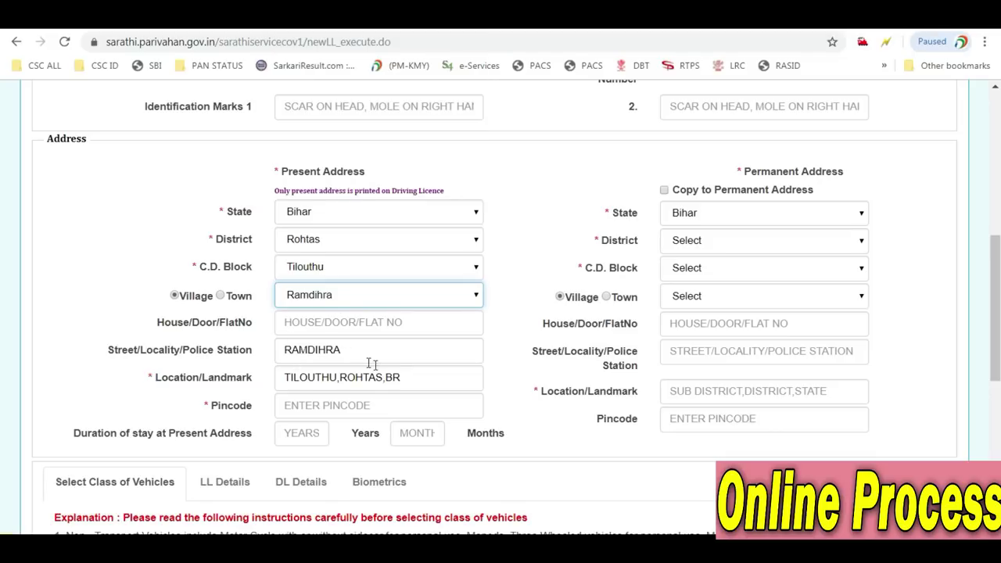
{"action": "left_click", "coordinate": [310, 408]}
{"action": "type", "text": "821312"}
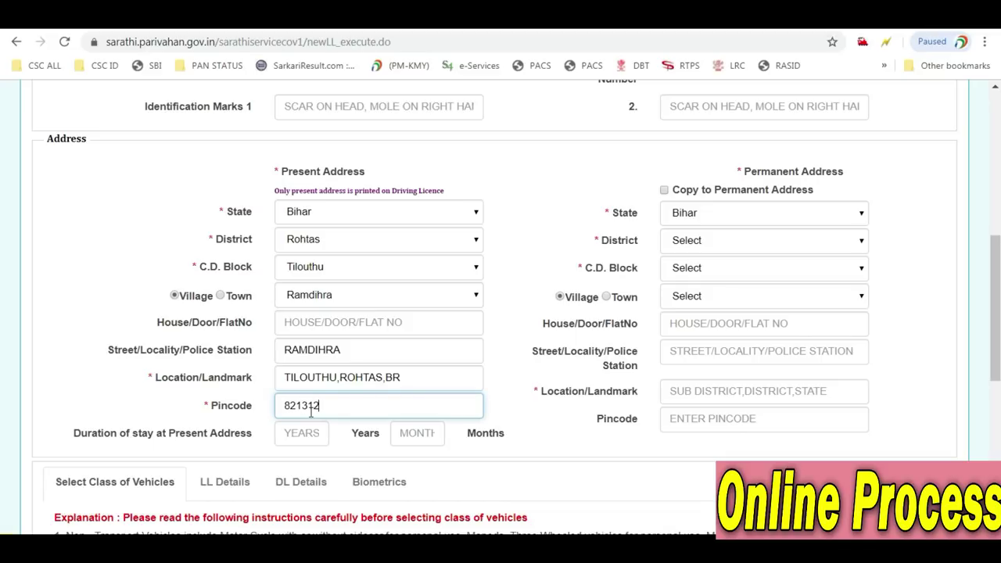
{"action": "left_click", "coordinate": [207, 405]}
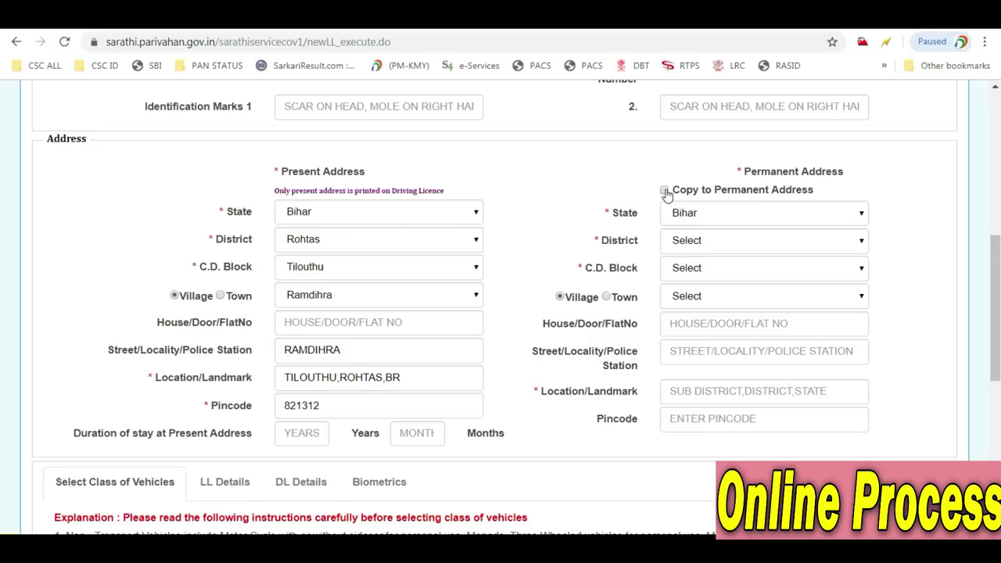
Copy the present address into the permanent address and enter 4 years of stay
{"action": "left_click", "coordinate": [664, 192]}
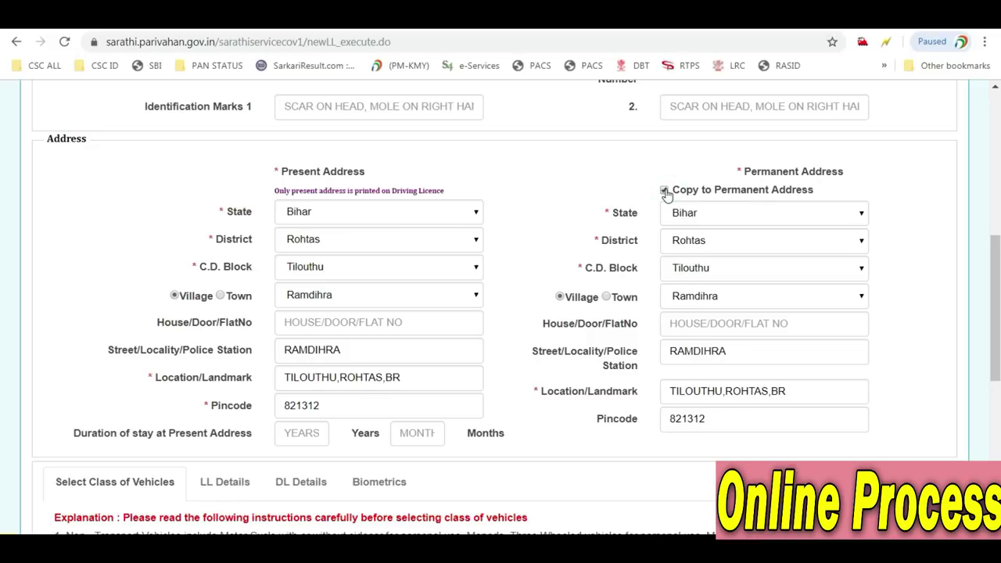
{"action": "scroll", "coordinate": [683, 223], "scroll_direction": "down", "scroll_amount": 1}
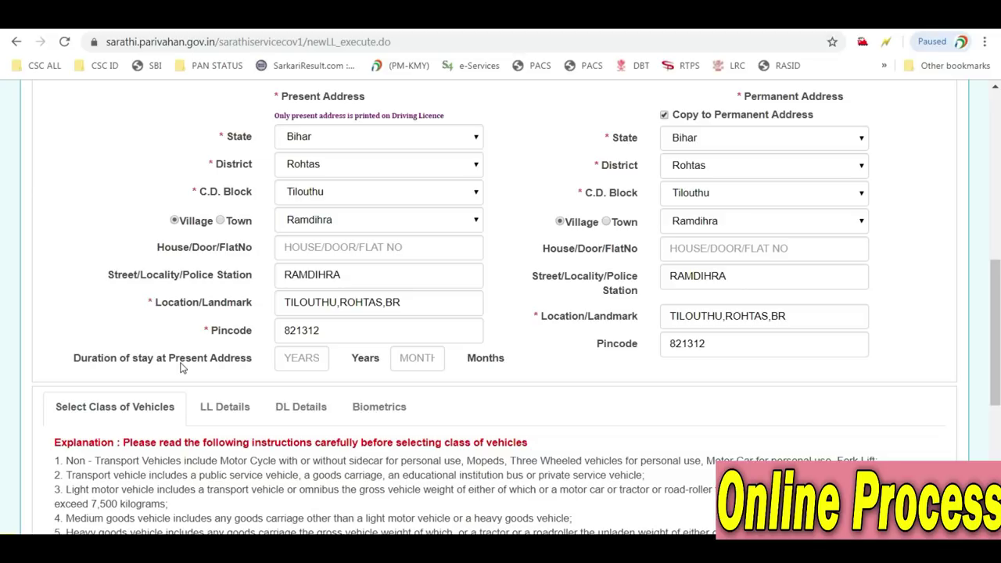
{"action": "left_click", "coordinate": [307, 357]}
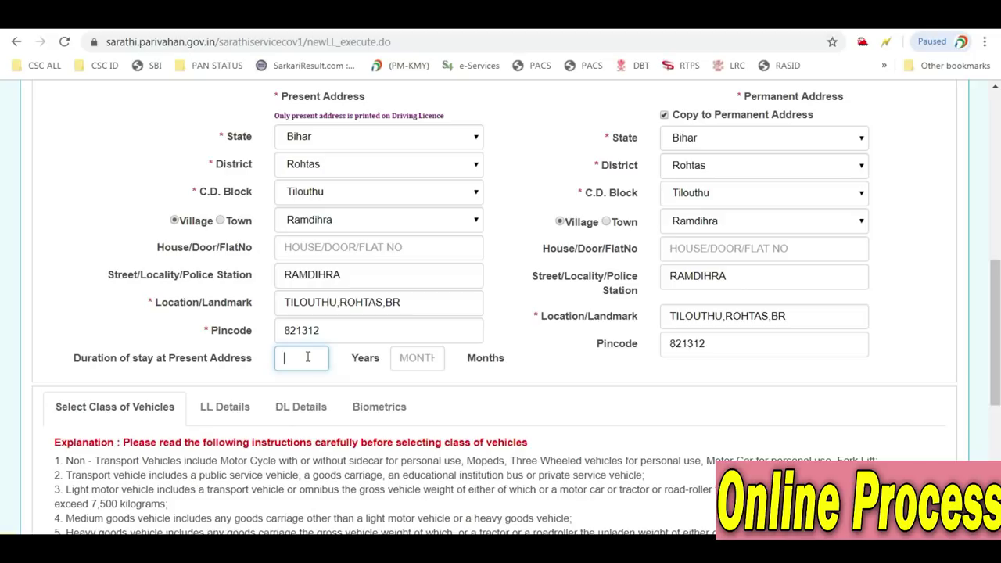
{"action": "type", "text": "4"}
{"action": "key", "text": "Tab"}
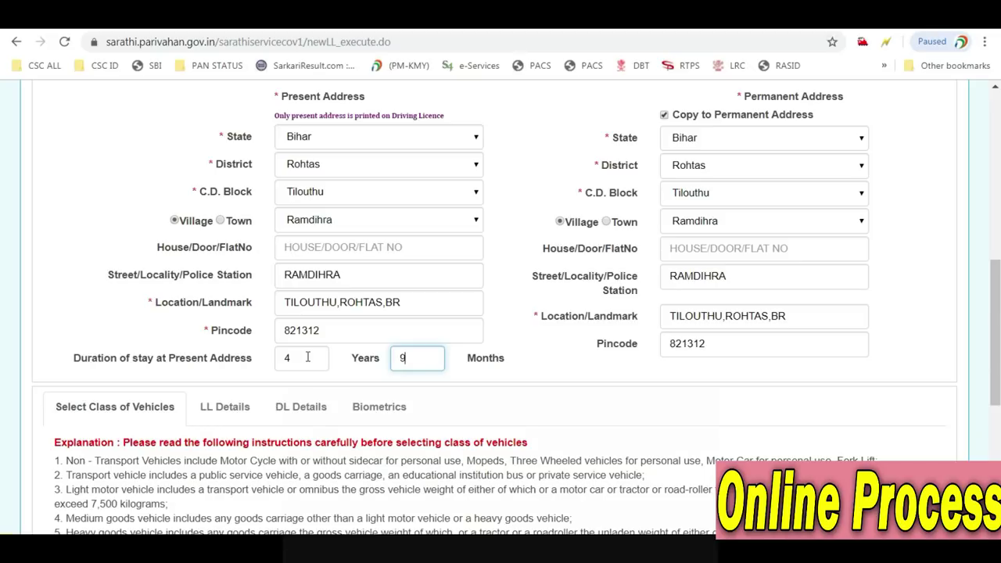
Add MCWG and LIGHT MOTOR VEHICLE (LMV) to the selected vehicle classes
{"action": "scroll", "coordinate": [313, 367], "scroll_direction": "down", "scroll_amount": 3}
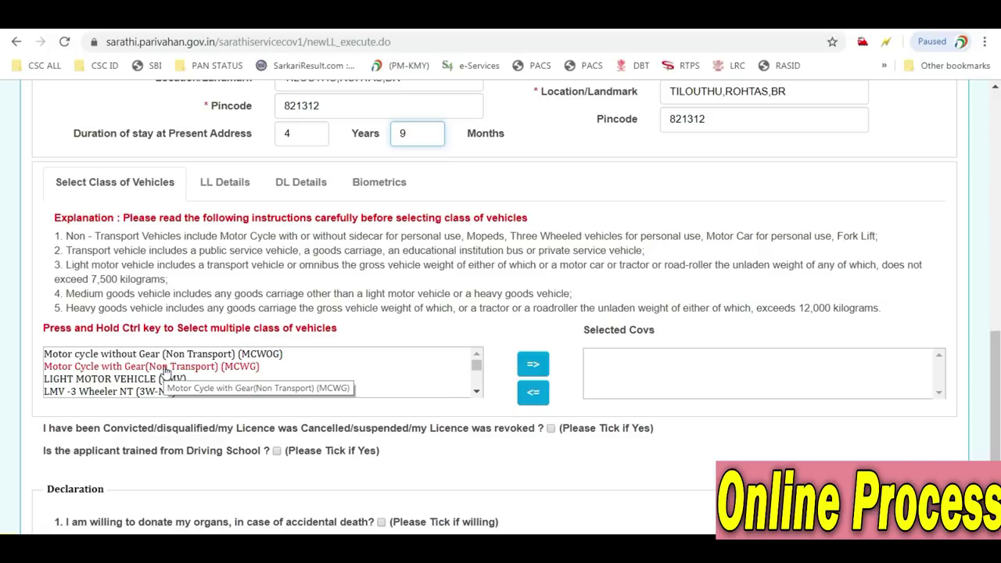
{"action": "left_click", "coordinate": [108, 370]}
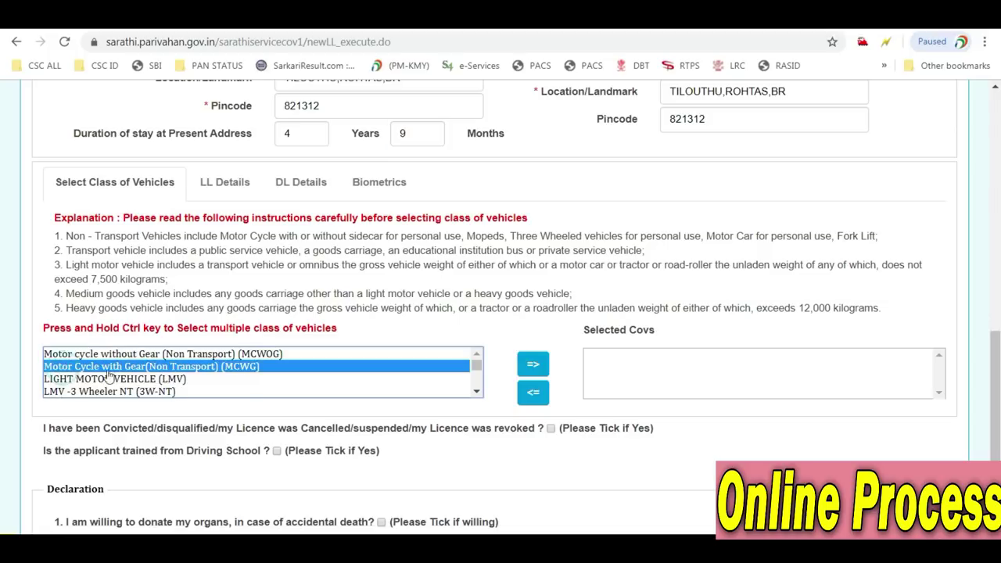
{"action": "left_click", "coordinate": [536, 374]}
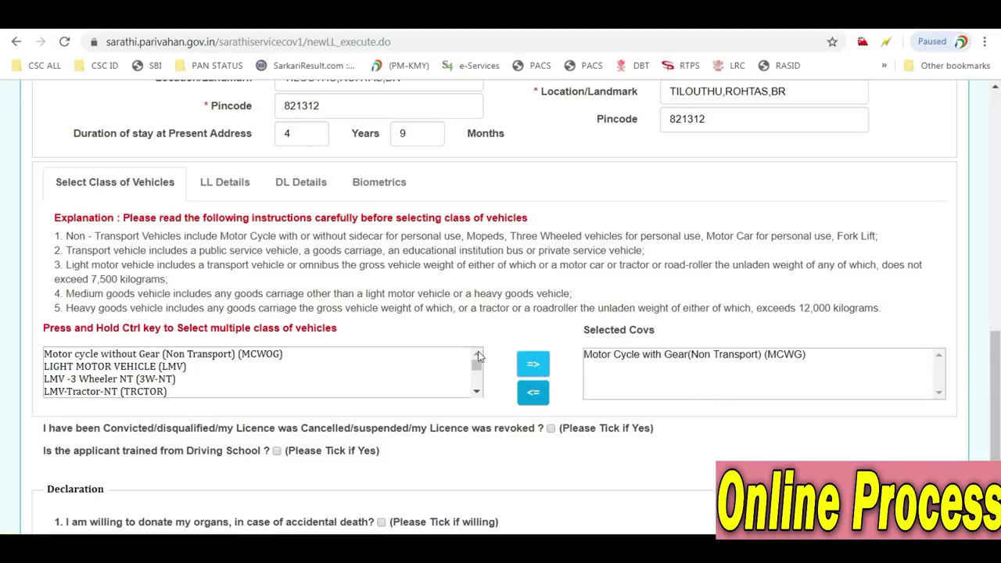
{"action": "left_click", "coordinate": [122, 367]}
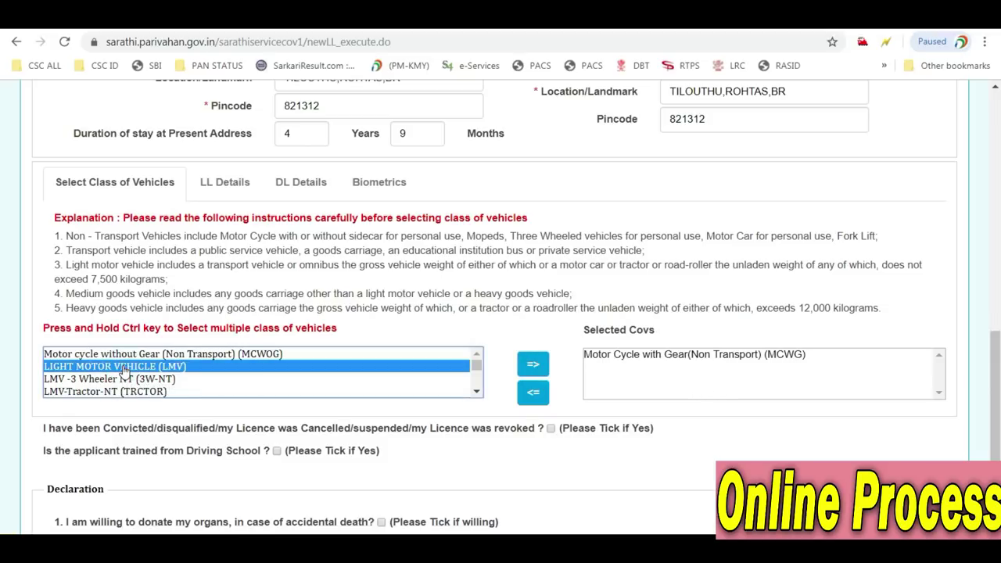
{"action": "left_click", "coordinate": [535, 369]}
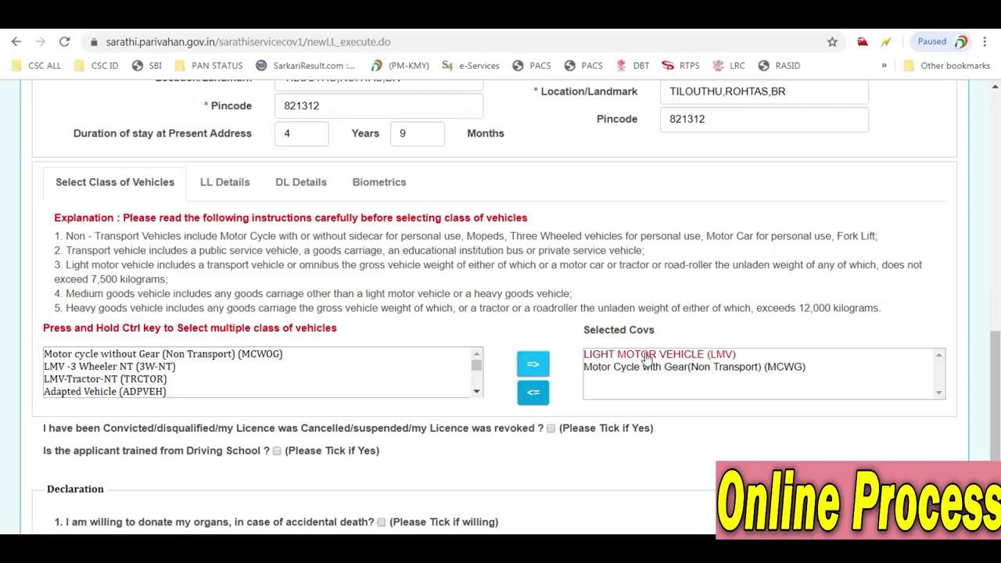
{"action": "scroll", "coordinate": [633, 361], "scroll_direction": "down", "scroll_amount": 1}
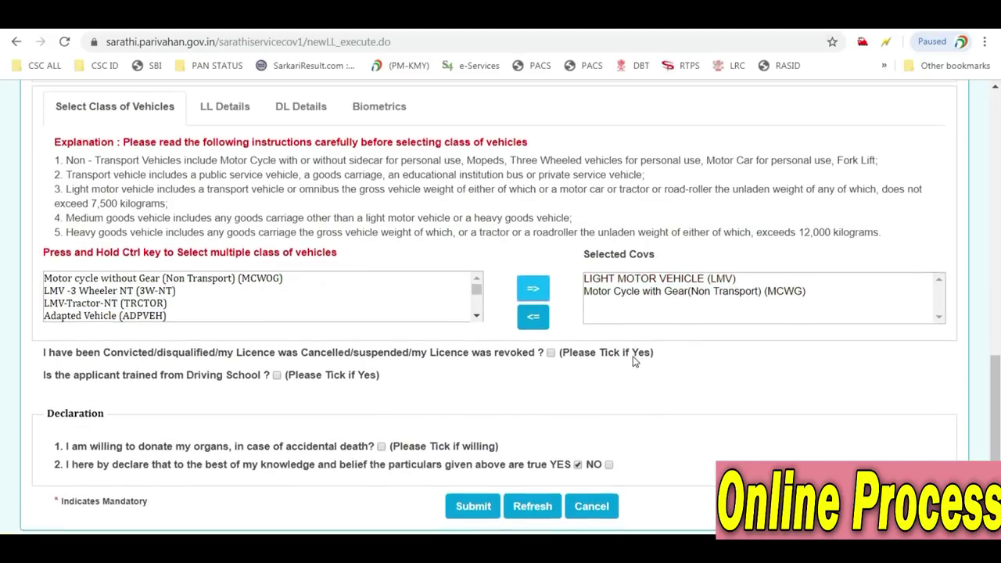
{"action": "scroll", "coordinate": [633, 361], "scroll_direction": "down", "scroll_amount": 1}
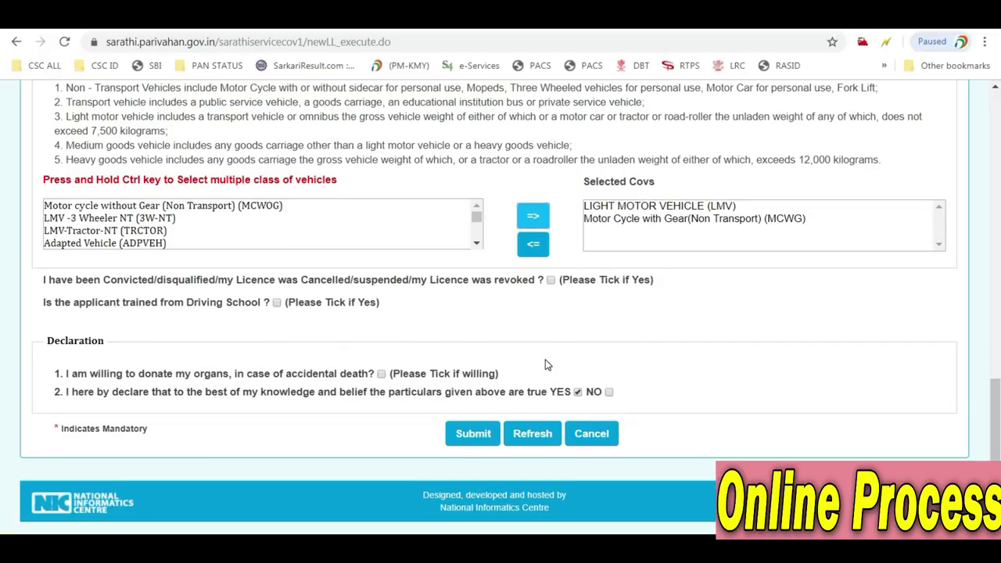
{"action": "scroll", "coordinate": [546, 365], "scroll_direction": "up", "scroll_amount": 14}
{"action": "scroll", "coordinate": [545, 365], "scroll_direction": "down", "scroll_amount": 10}
{"action": "scroll", "coordinate": [546, 365], "scroll_direction": "down", "scroll_amount": 4}
{"action": "scroll", "coordinate": [646, 382], "scroll_direction": "up", "scroll_amount": 12}
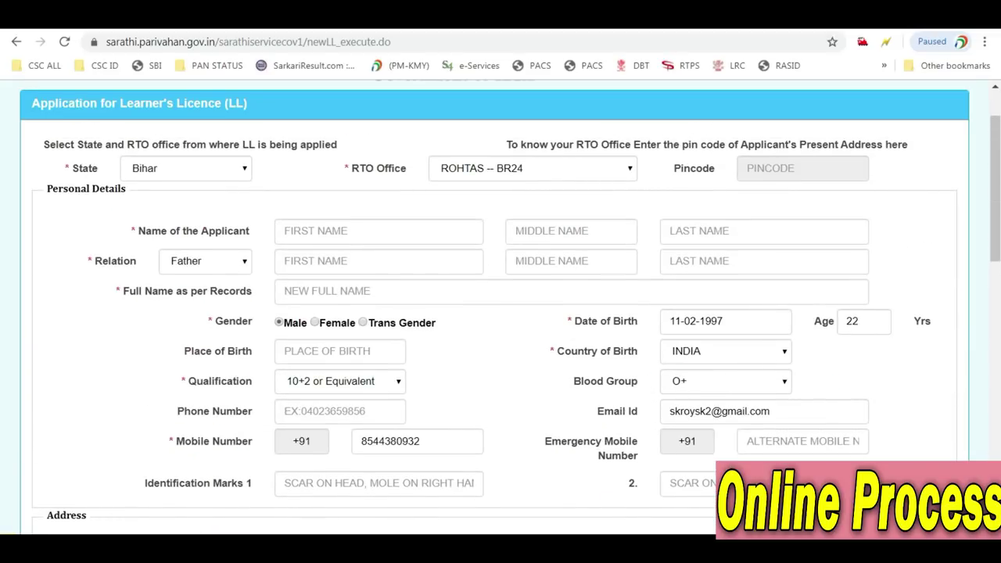
{"action": "scroll", "coordinate": [826, 383], "scroll_direction": "down", "scroll_amount": 12}
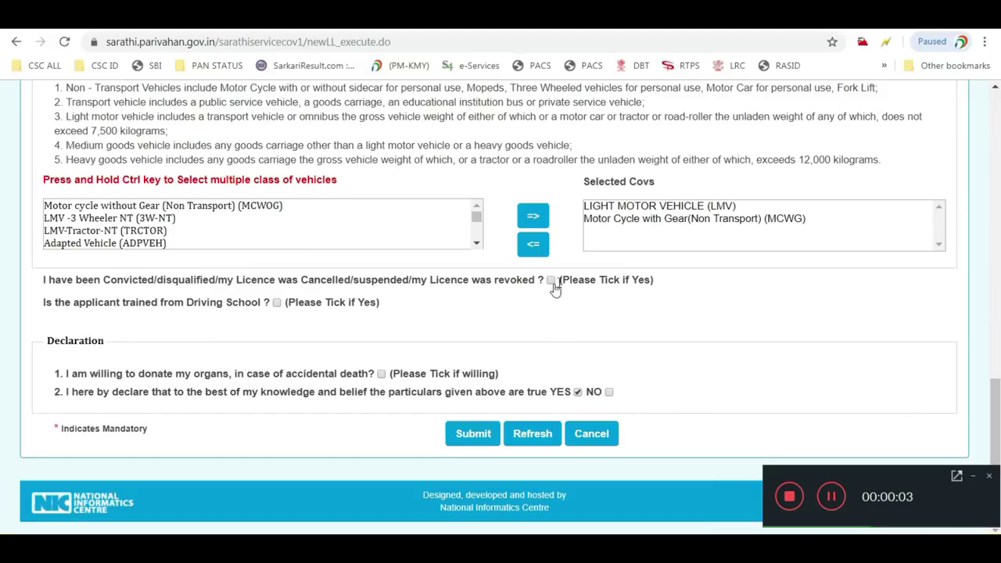
Submit the application, accepting the notice and confirming the 'Are you sure' prompt
{"action": "left_click", "coordinate": [459, 433]}
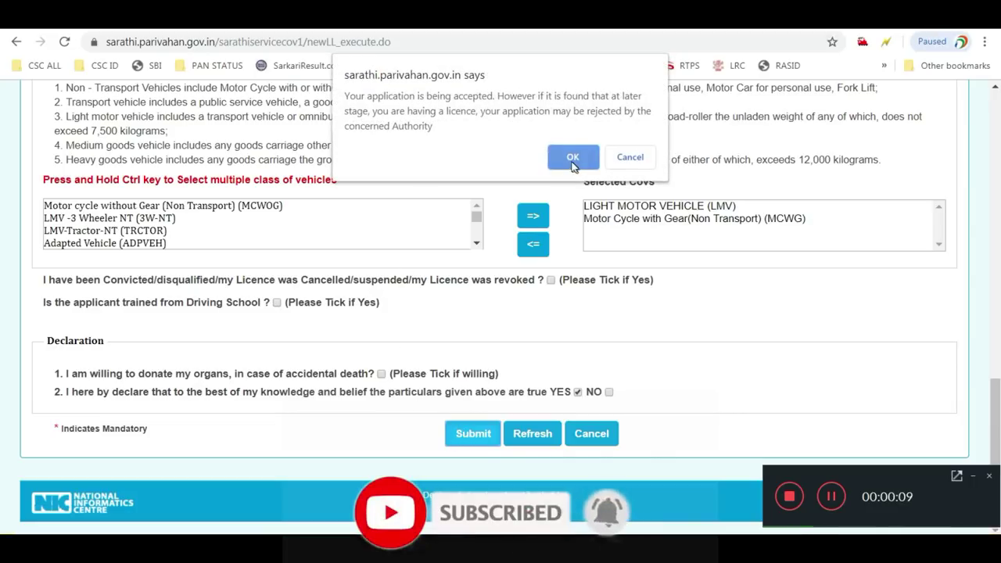
{"action": "left_click", "coordinate": [572, 160]}
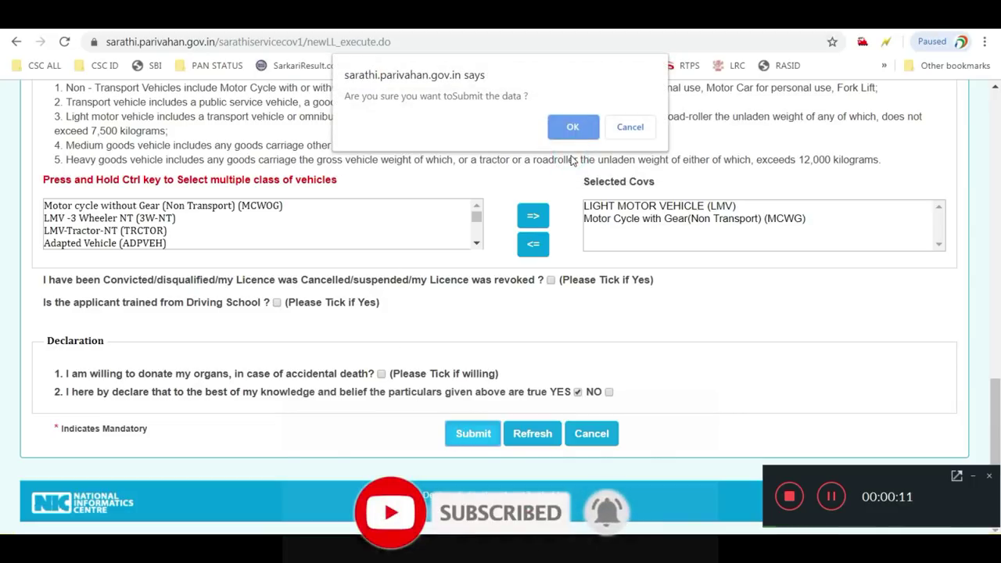
{"action": "left_click", "coordinate": [569, 129]}
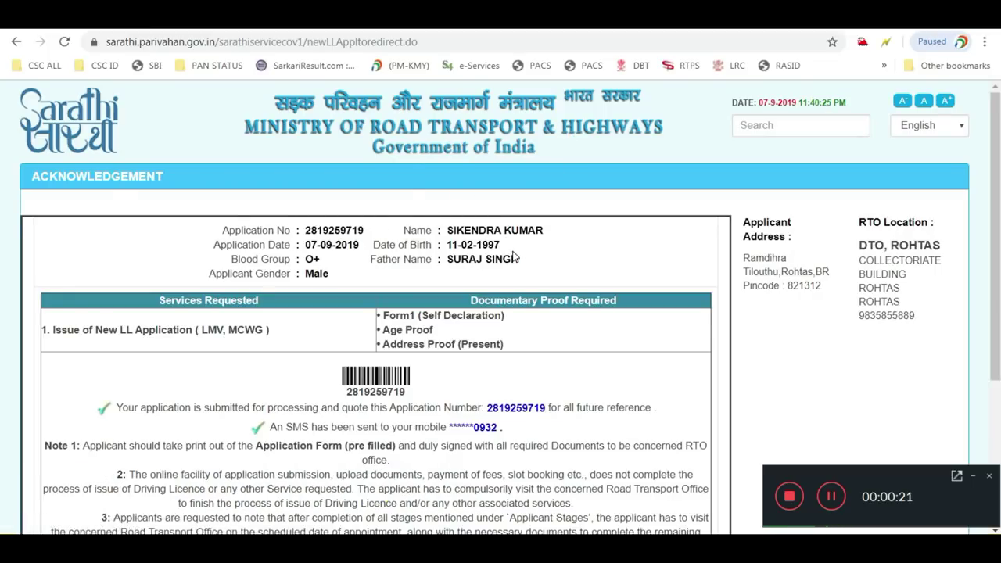
Review the list of required documentary proofs on the acknowledgement page
{"action": "scroll", "coordinate": [512, 254], "scroll_direction": "down", "scroll_amount": 2}
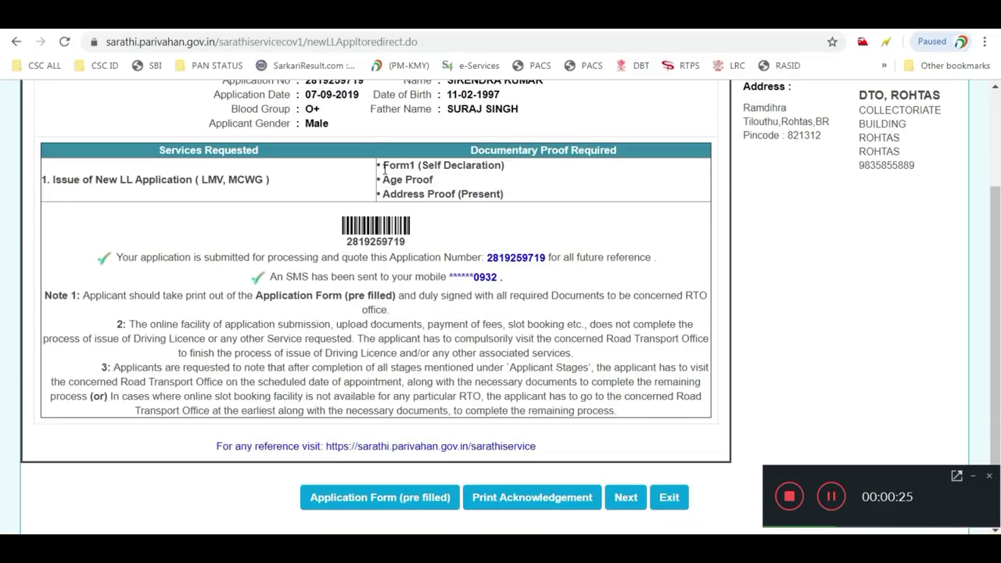
{"action": "left_click_drag", "start_coordinate": [383, 165], "coordinate": [433, 194]}
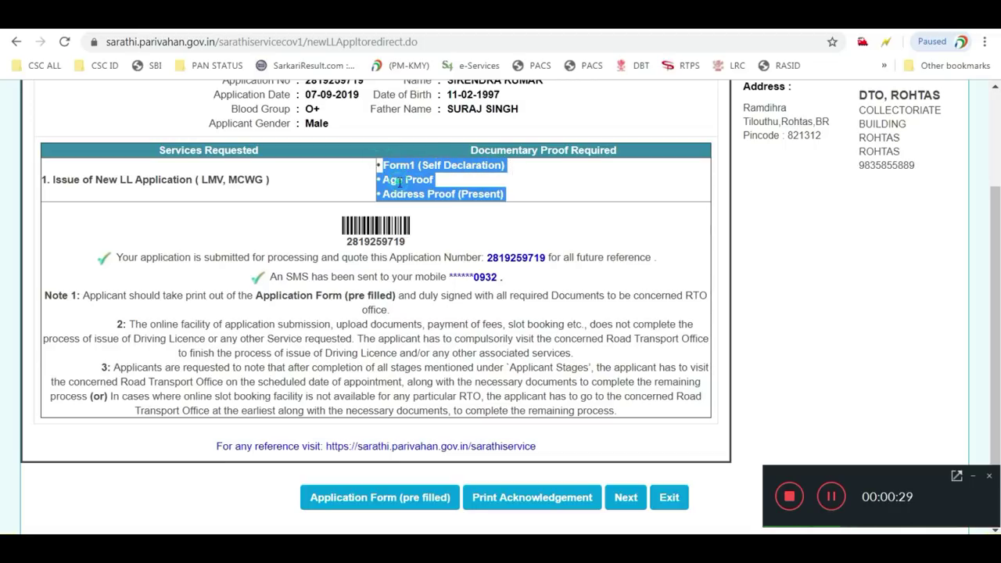
{"action": "left_click", "coordinate": [415, 194]}
{"action": "scroll", "coordinate": [416, 196], "scroll_direction": "down", "scroll_amount": 1}
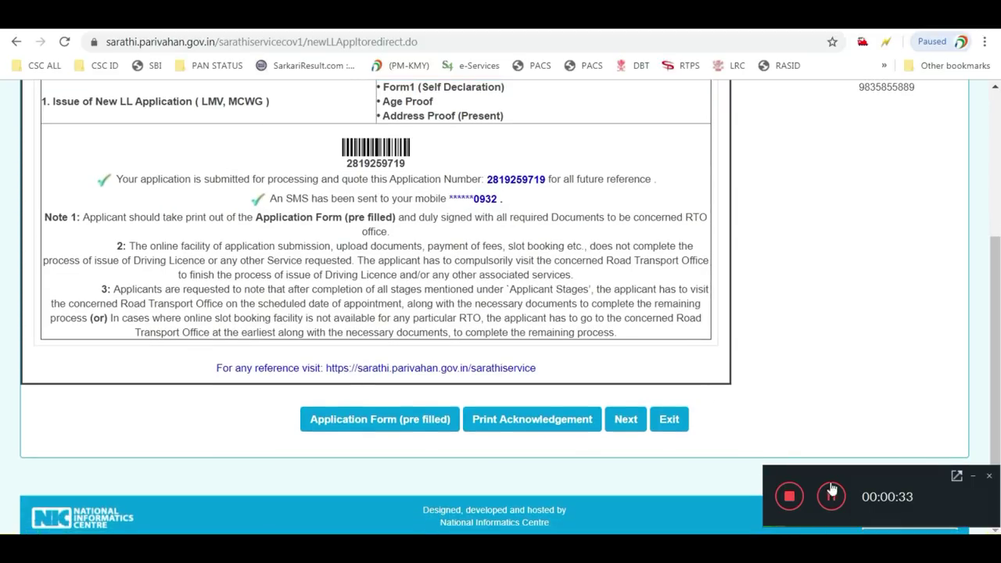
{"action": "scroll", "coordinate": [473, 398], "scroll_direction": "up", "scroll_amount": 1}
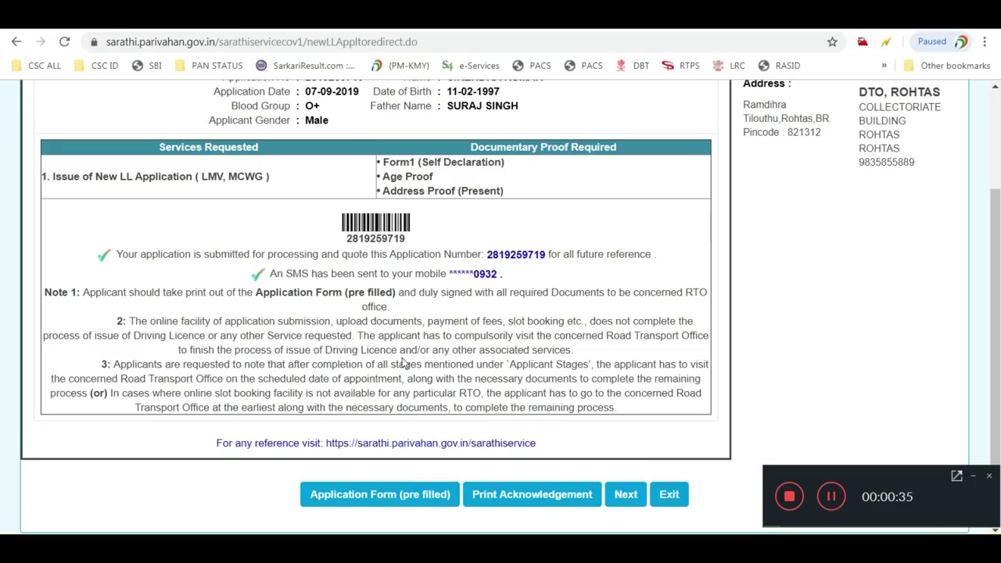
Download the pre-filled application form PDF, then start printing the acknowledgement
{"action": "left_click", "coordinate": [396, 497]}
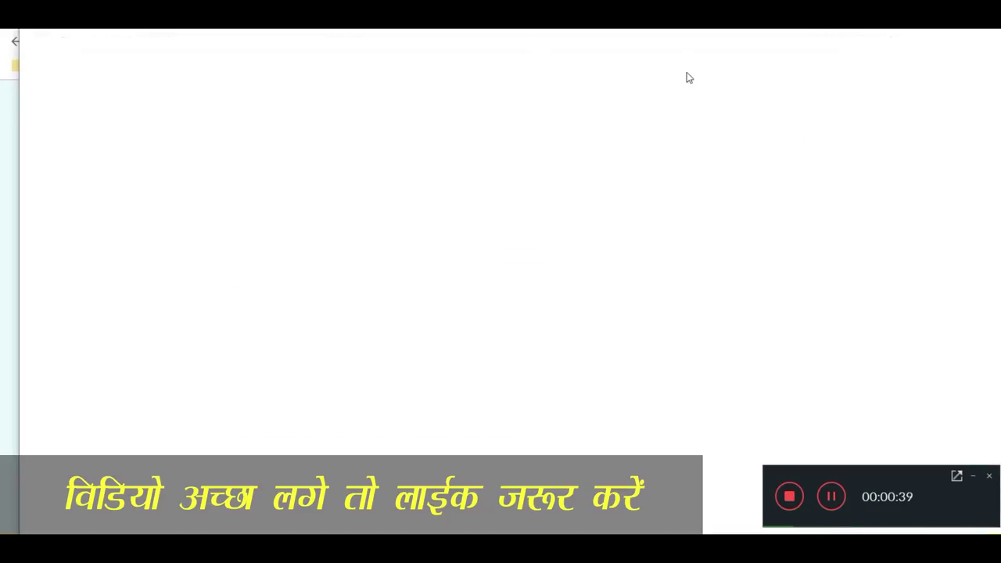
{"action": "double_click", "coordinate": [516, 32]}
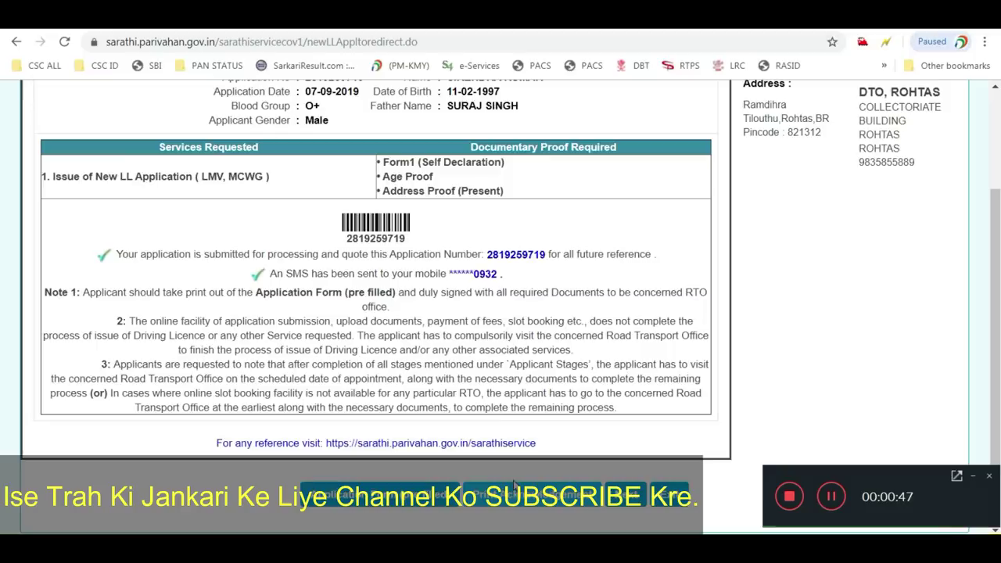
{"action": "left_click", "coordinate": [547, 500]}
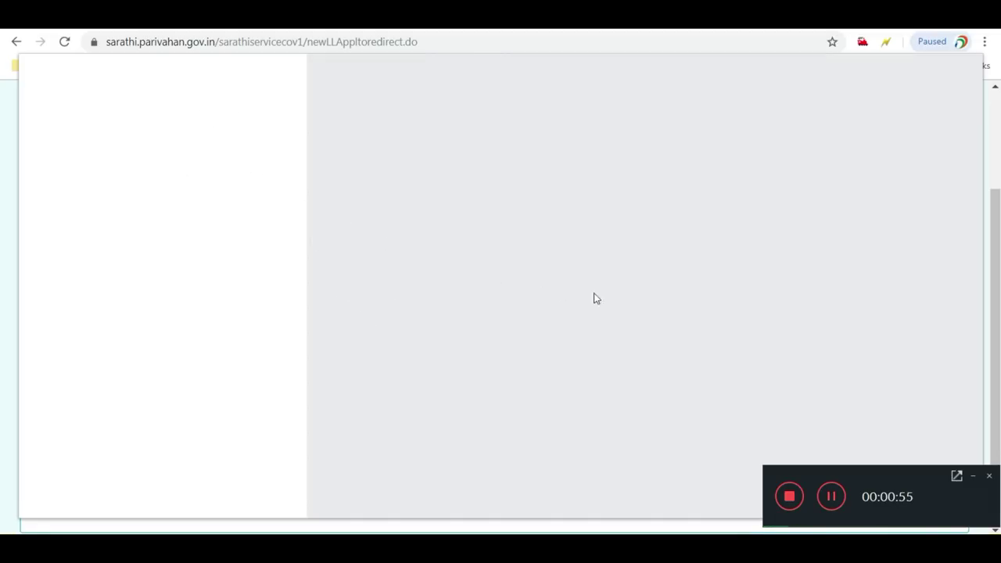
Save the acknowledgement with Save as PDF under the name New LL Acknowledgement
{"action": "left_click", "coordinate": [832, 499]}
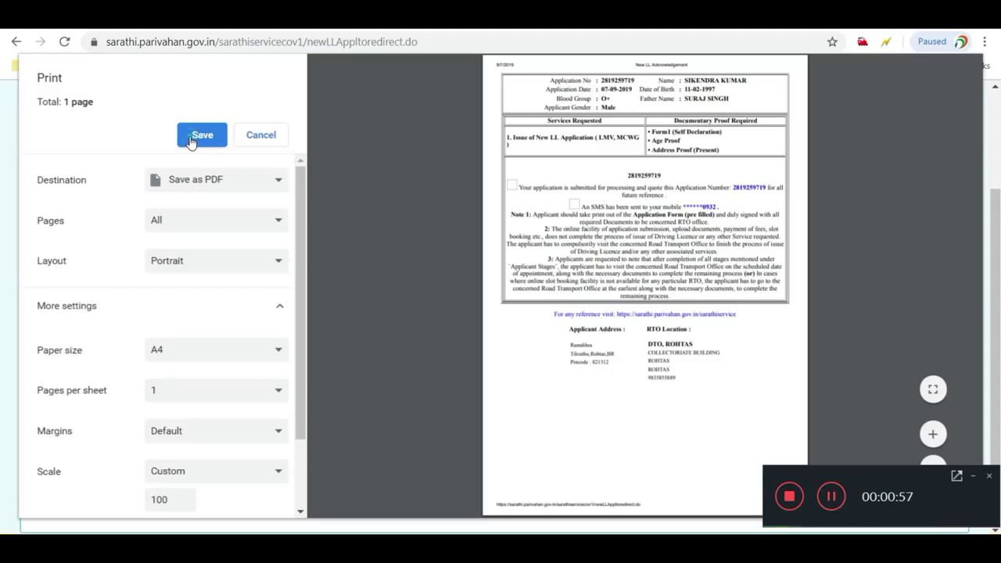
{"action": "left_click", "coordinate": [194, 138]}
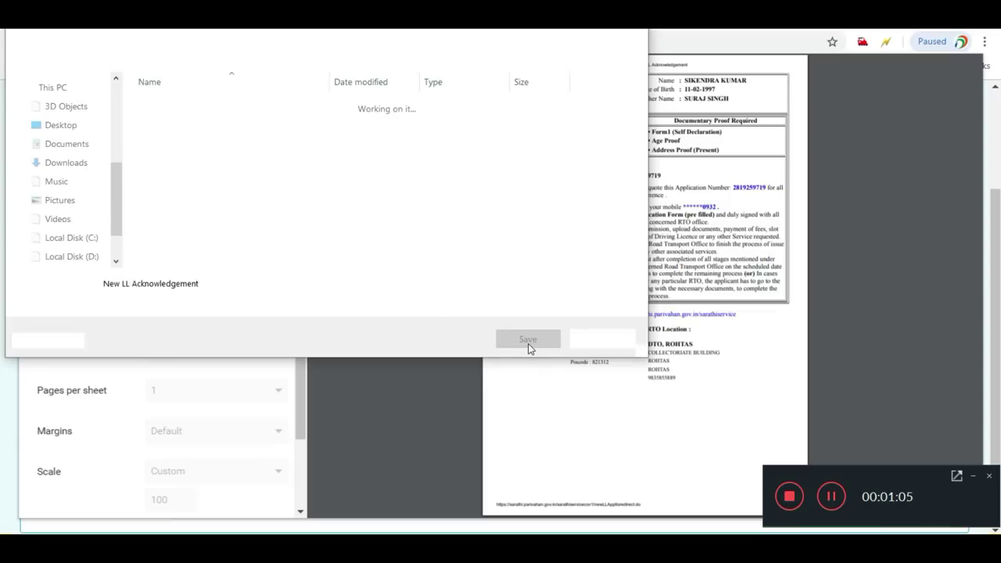
{"action": "left_click", "coordinate": [528, 341]}
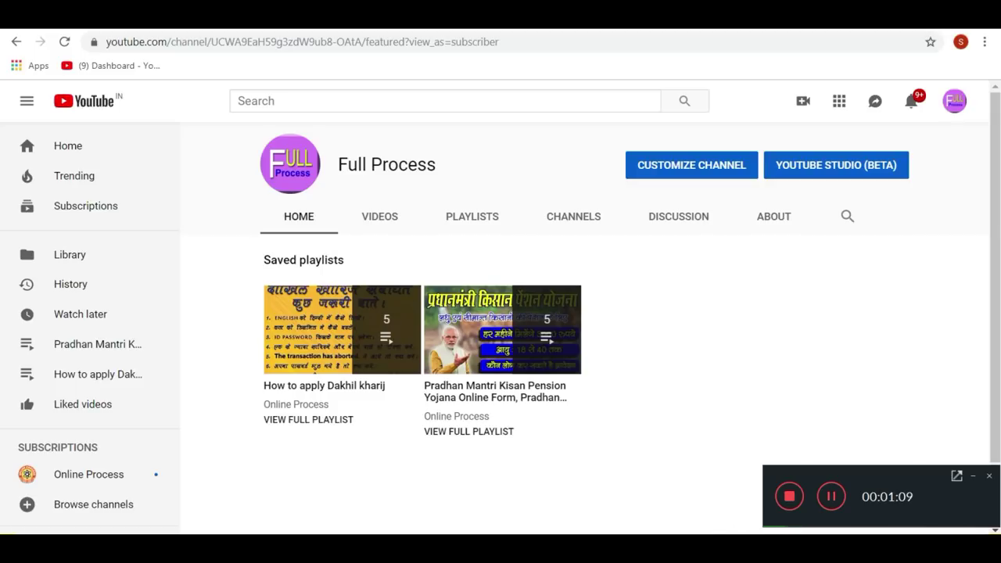
{"action": "key", "text": "alt+Tab"}
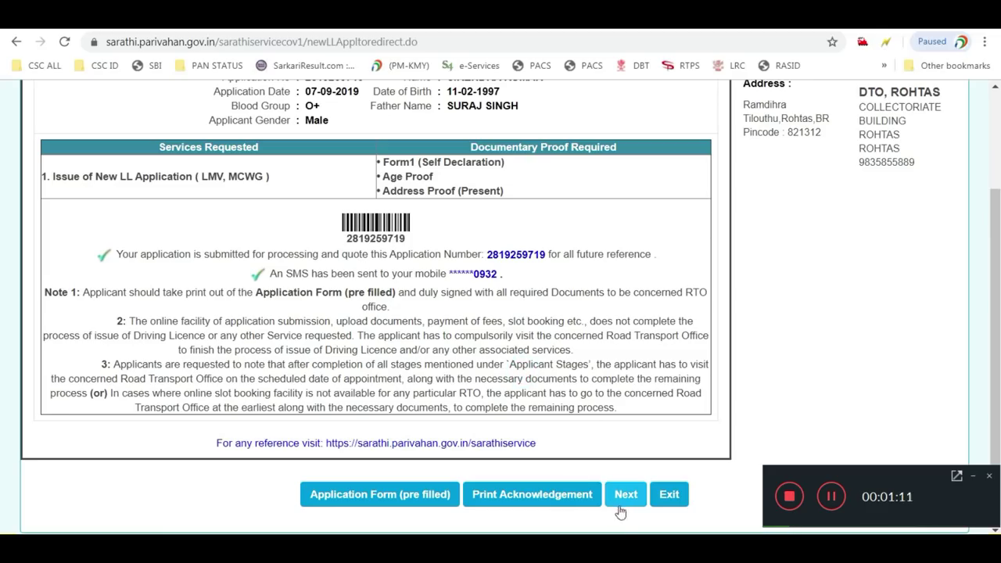
Continue to the application stages and proceed with 2. UPLOAD DOCUMENTS
{"action": "left_click", "coordinate": [626, 500]}
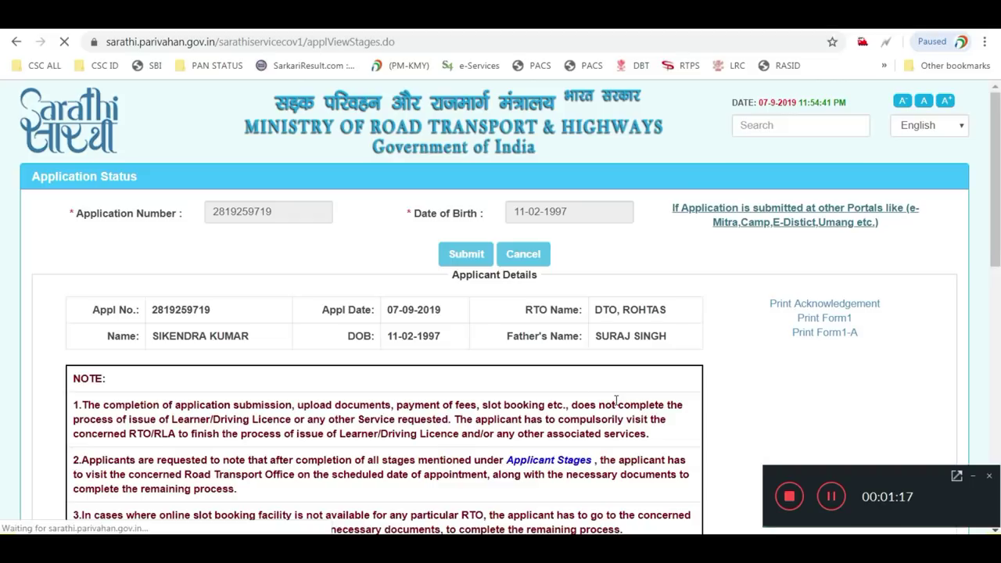
{"action": "scroll", "coordinate": [639, 306], "scroll_direction": "down", "scroll_amount": 1}
{"action": "scroll", "coordinate": [641, 308], "scroll_direction": "down", "scroll_amount": 5}
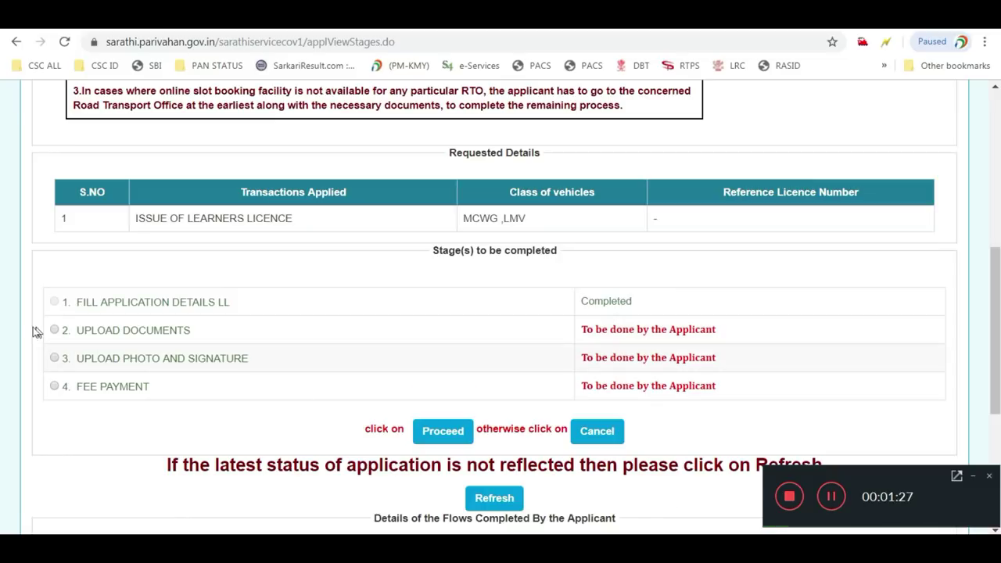
{"action": "left_click", "coordinate": [54, 329]}
{"action": "left_click", "coordinate": [444, 434]}
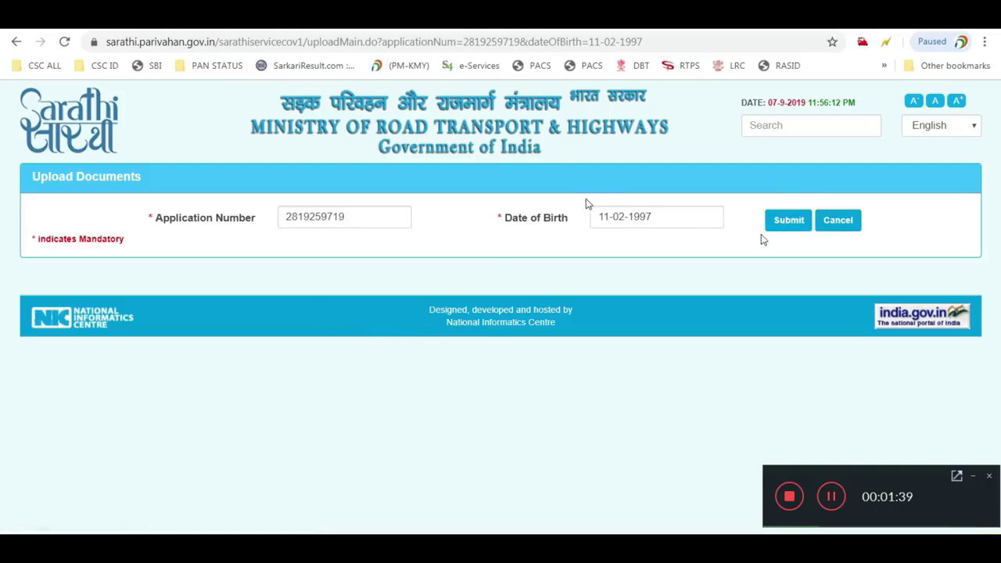
Submit the application number and birth date to load the applicant's upload details
{"action": "left_click", "coordinate": [788, 228]}
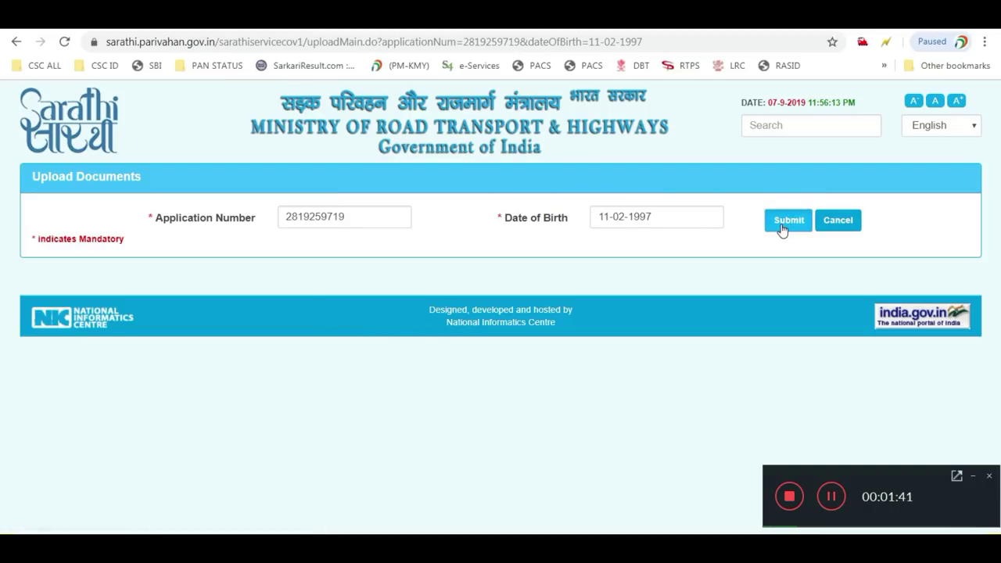
{"action": "left_click", "coordinate": [781, 229]}
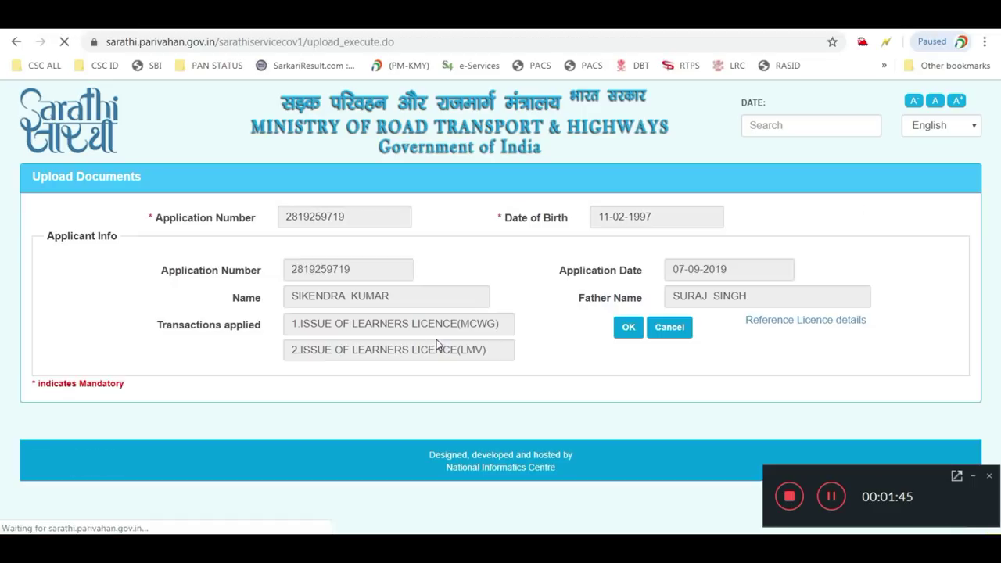
{"action": "left_click", "coordinate": [628, 328]}
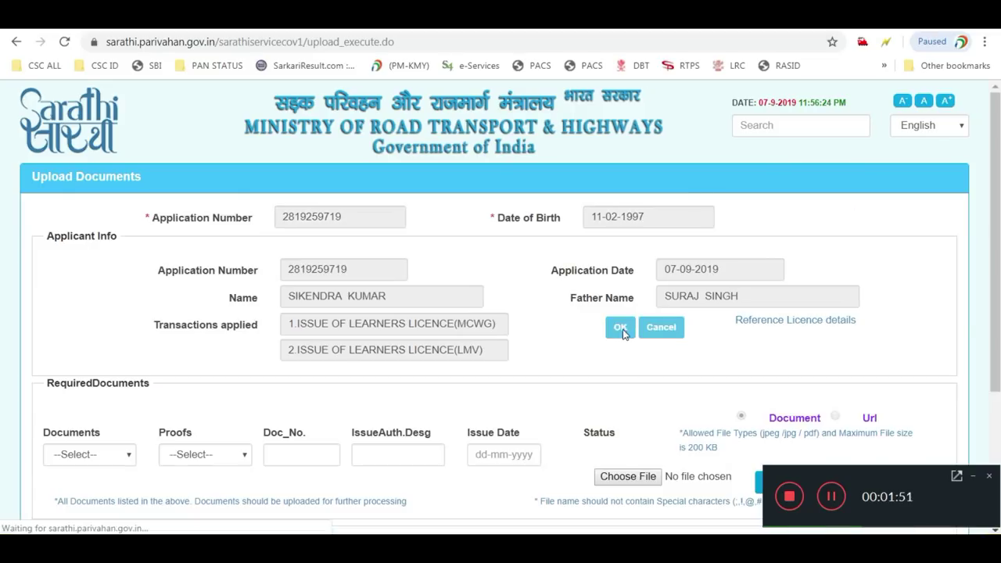
{"action": "scroll", "coordinate": [612, 343], "scroll_direction": "down", "scroll_amount": 1}
{"action": "scroll", "coordinate": [611, 342], "scroll_direction": "down", "scroll_amount": 2}
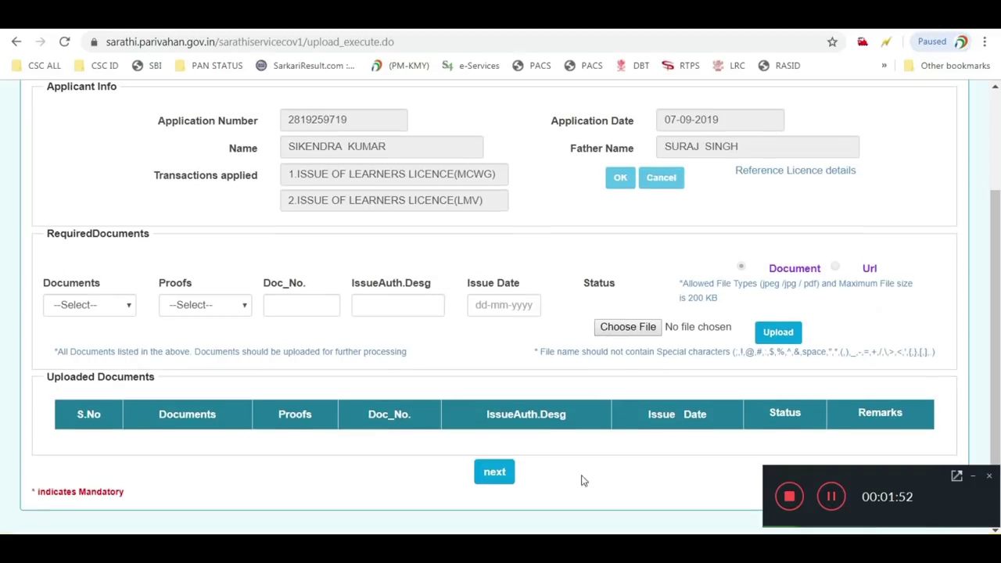
Choose Age Proof with PAN Card and upload the image pan (2).jpg
{"action": "left_click", "coordinate": [109, 310]}
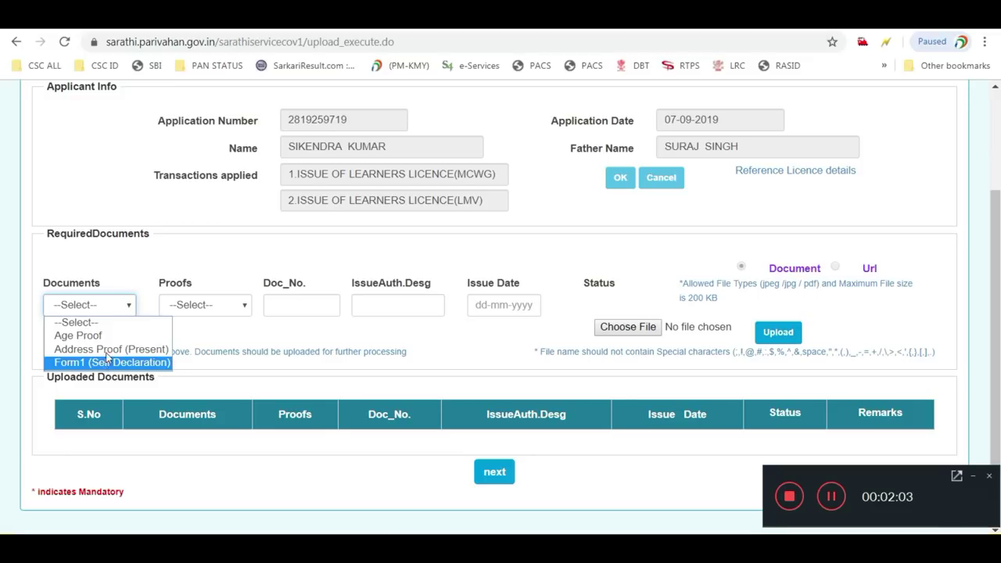
{"action": "left_click", "coordinate": [112, 341]}
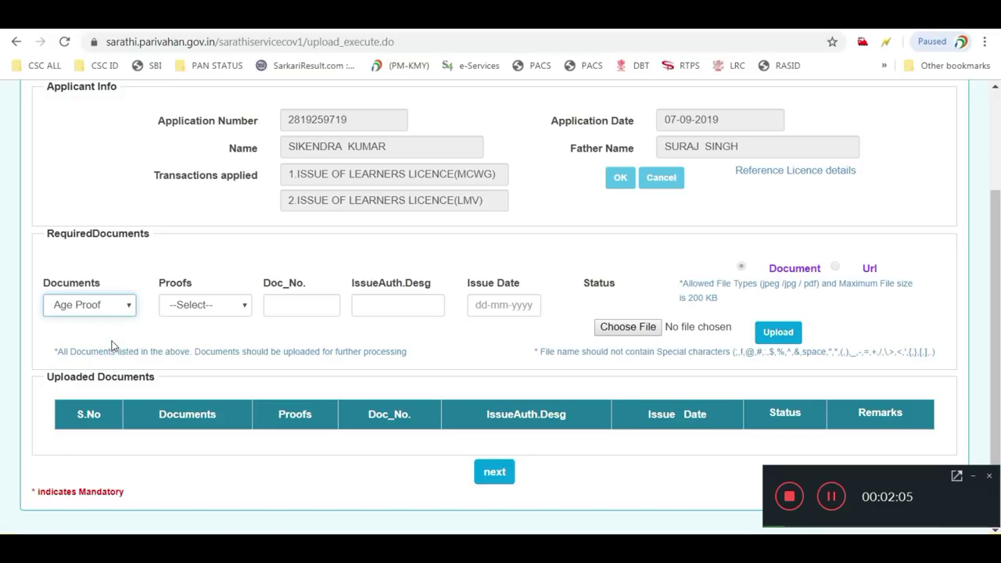
{"action": "left_click", "coordinate": [174, 306]}
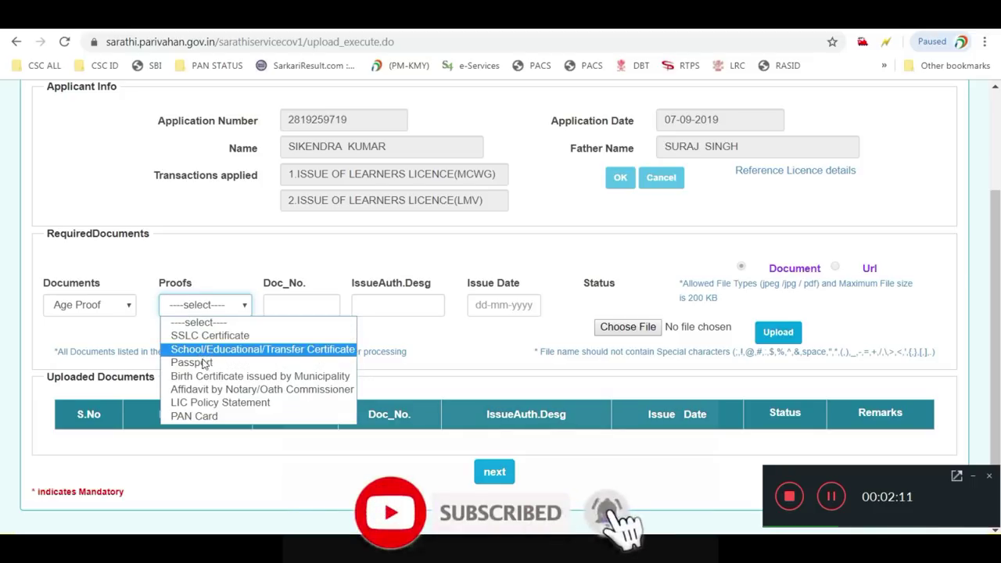
{"action": "left_click", "coordinate": [209, 414]}
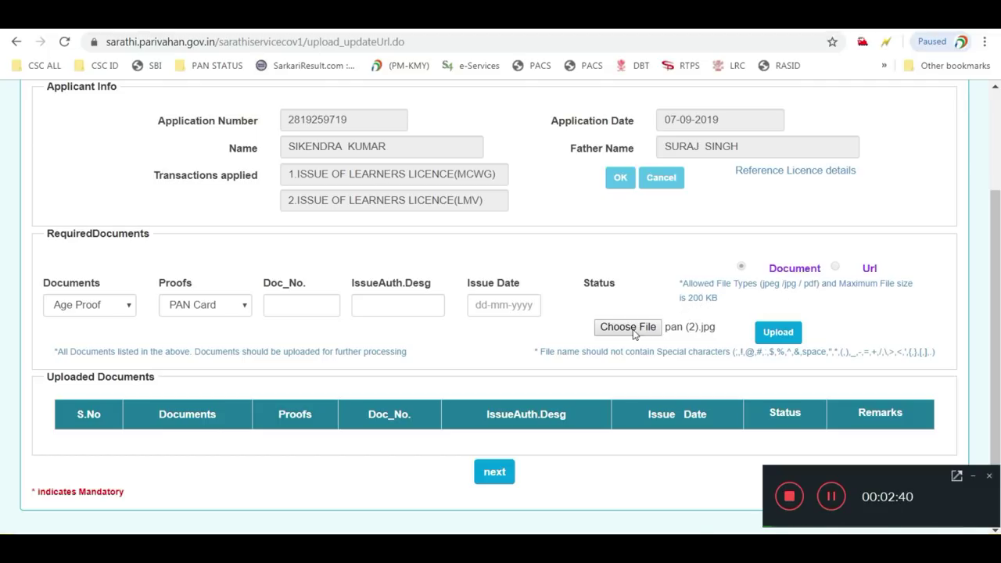
{"action": "left_click", "coordinate": [777, 336]}
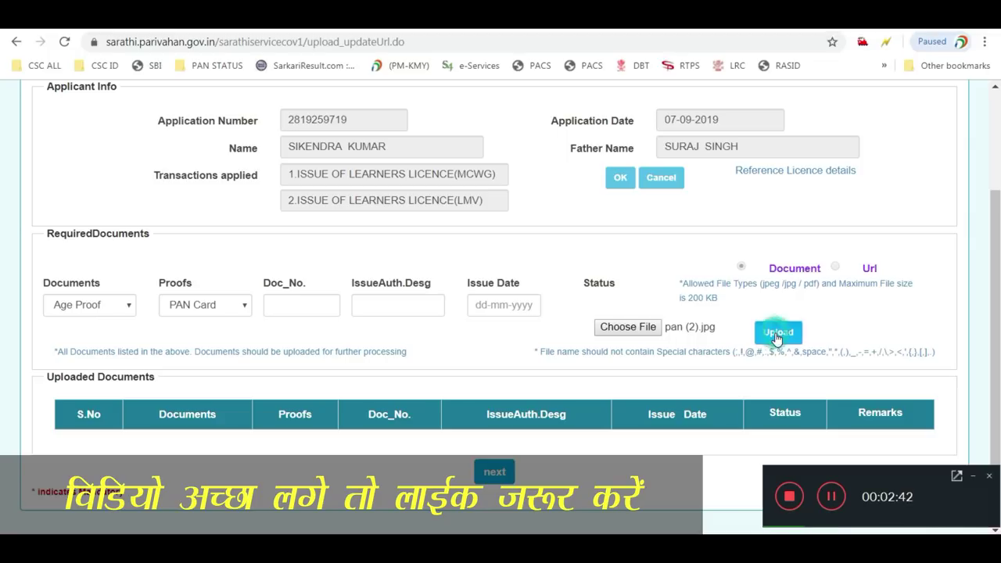
{"action": "left_click", "coordinate": [776, 335]}
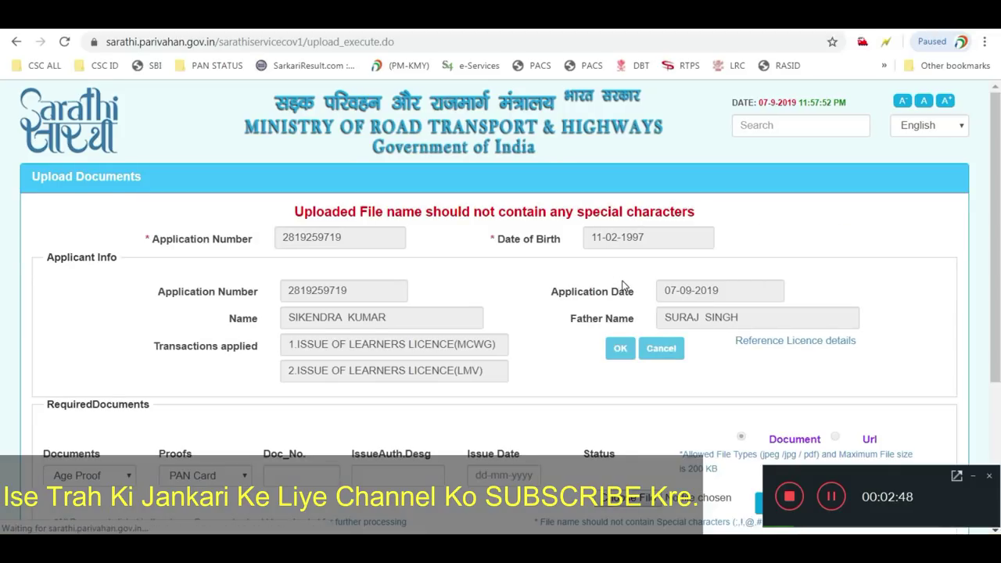
Upload the PAN Card again as pandd.jpg and confirm it so Age Proof shows Saved
{"action": "scroll", "coordinate": [623, 286], "scroll_direction": "down", "scroll_amount": 3}
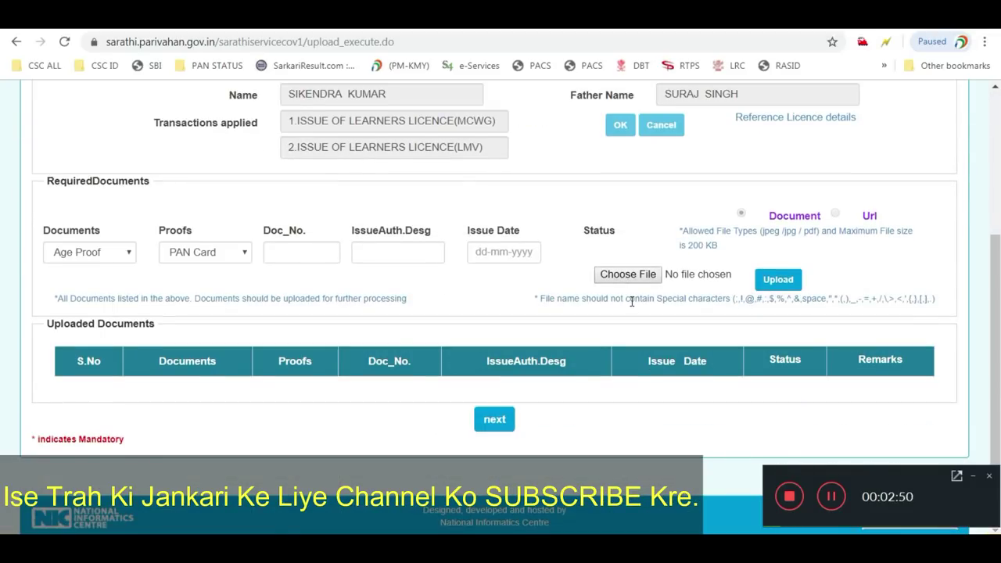
{"action": "scroll", "coordinate": [805, 473], "scroll_direction": "up", "scroll_amount": 2}
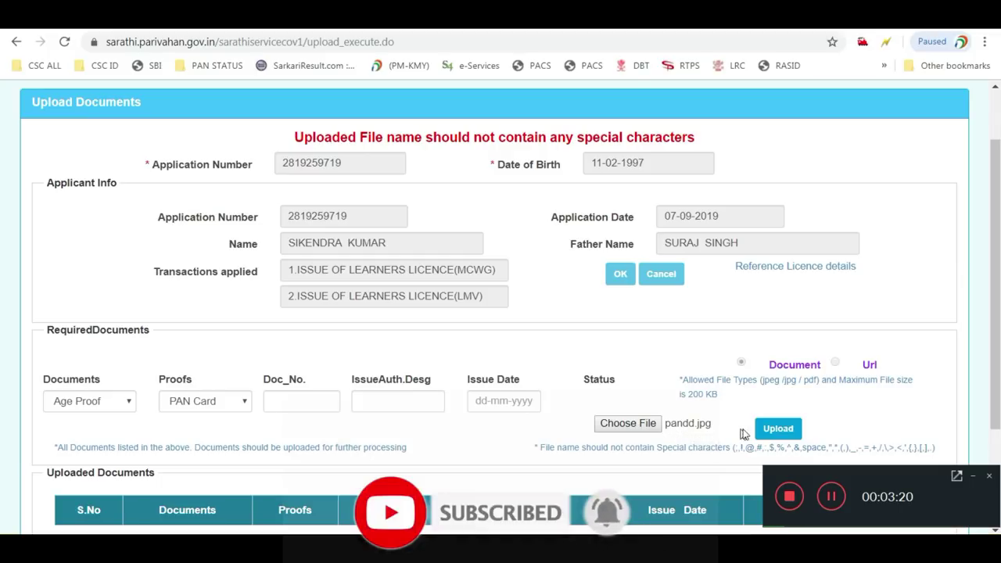
{"action": "left_click", "coordinate": [780, 429]}
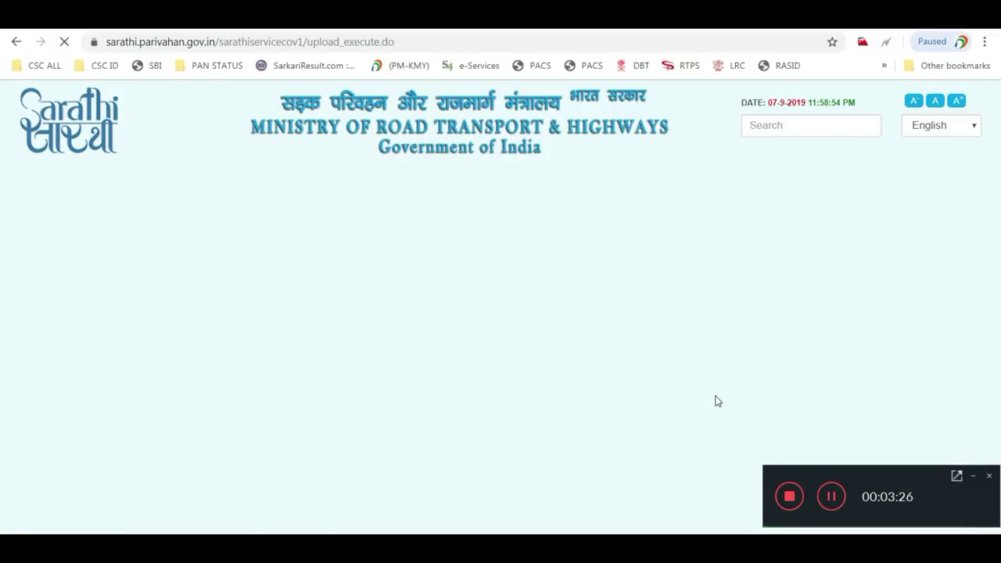
{"action": "scroll", "coordinate": [703, 395], "scroll_direction": "down", "scroll_amount": 3}
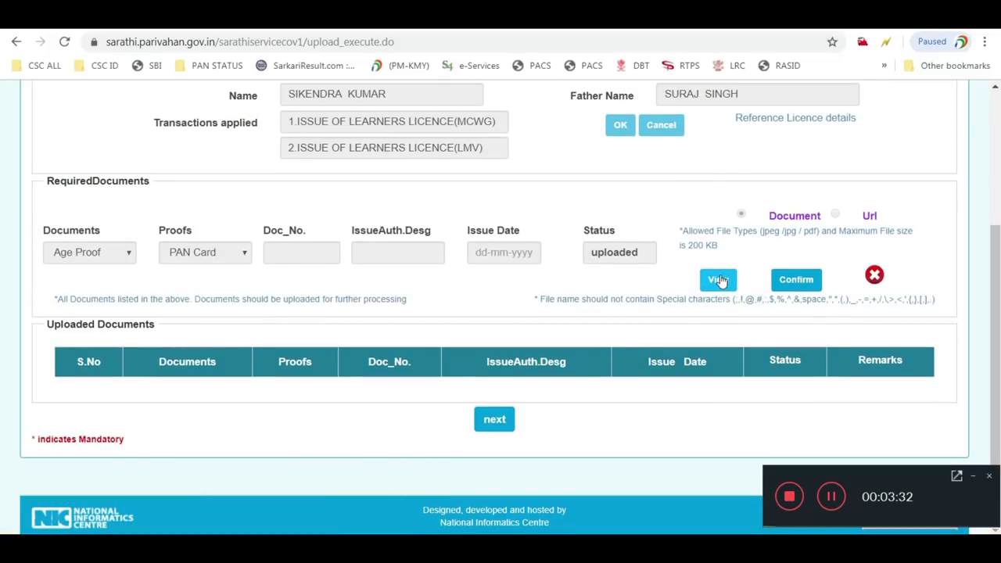
{"action": "left_click", "coordinate": [796, 280]}
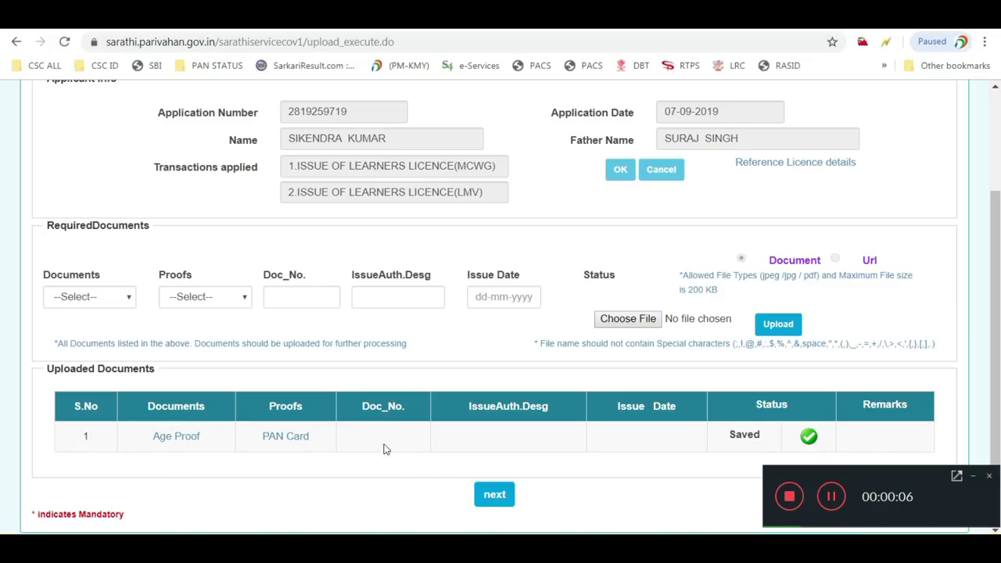
Choose Address Proof (Present) as the document type, with AADHAR Card as its proof
{"action": "left_click", "coordinate": [86, 297]}
{"action": "left_click", "coordinate": [90, 301]}
{"action": "left_click", "coordinate": [77, 301]}
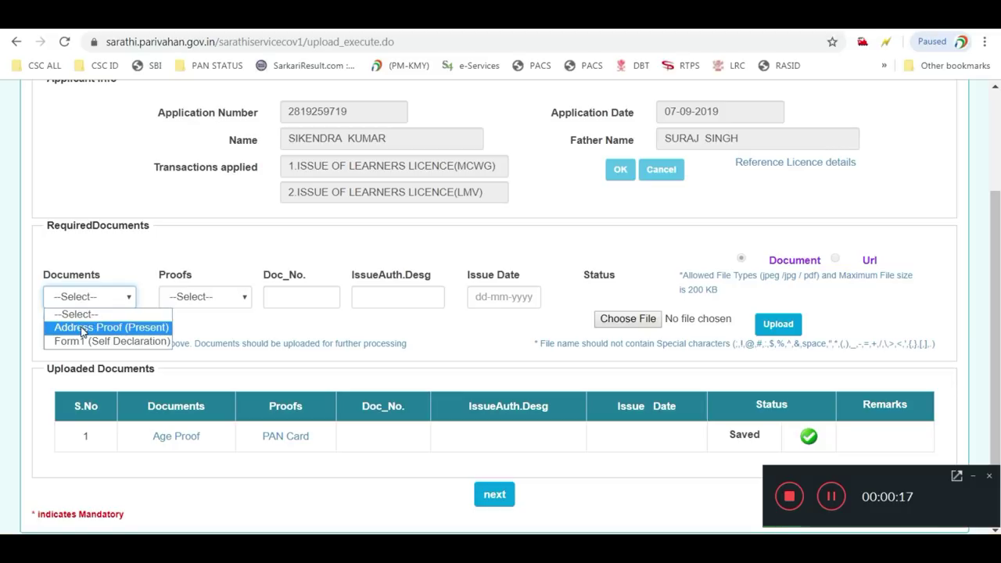
{"action": "left_click", "coordinate": [82, 327]}
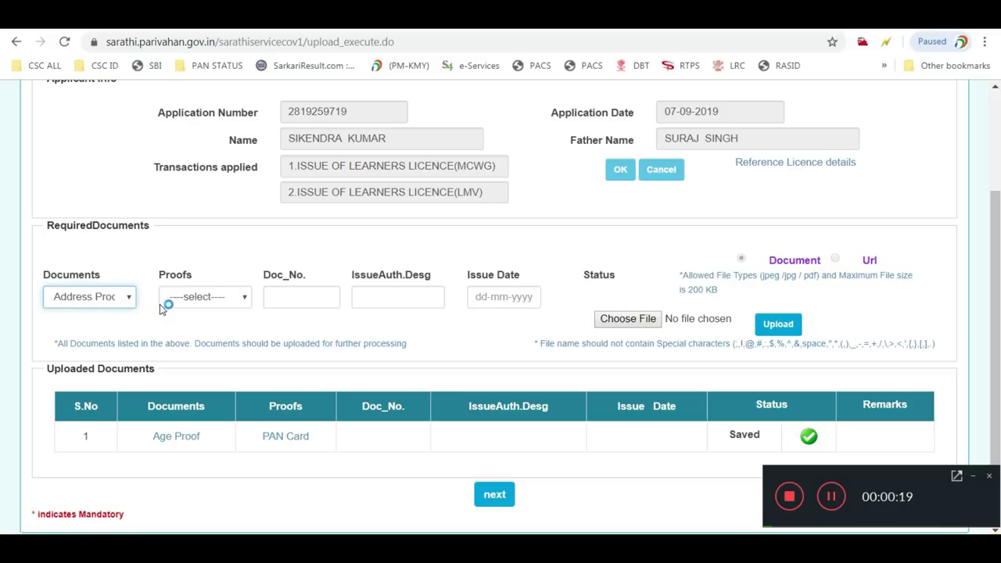
{"action": "left_click", "coordinate": [208, 299]}
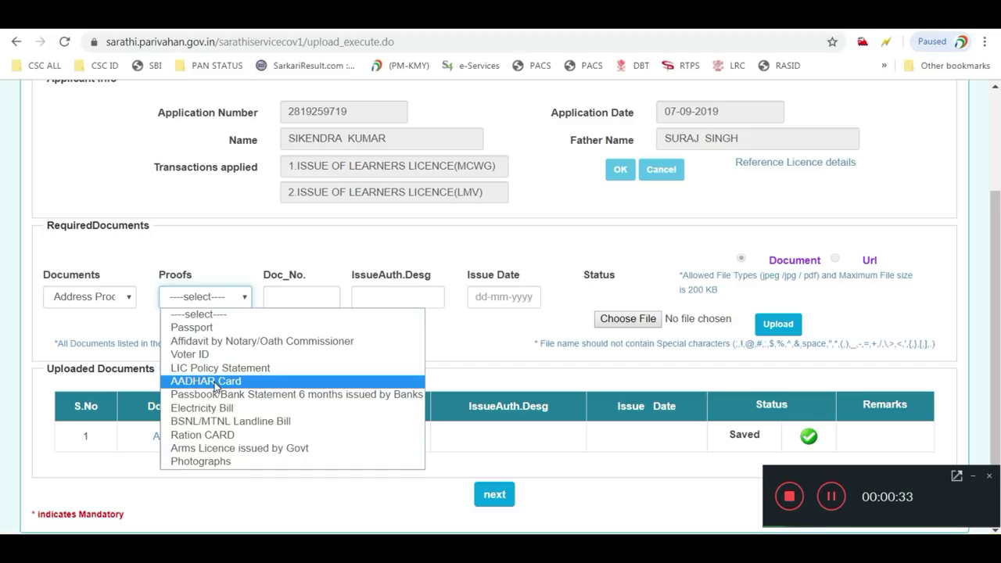
{"action": "left_click", "coordinate": [215, 383]}
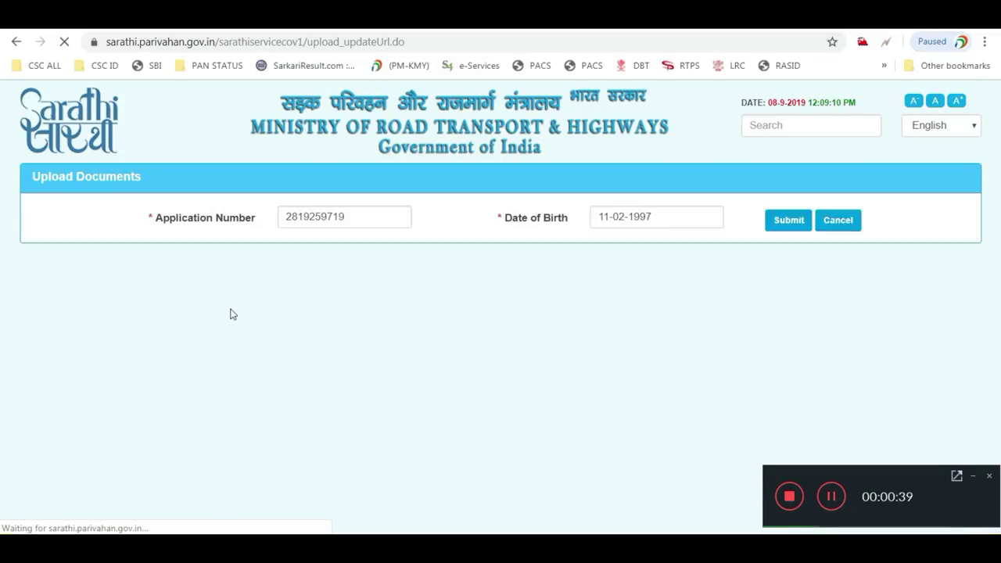
{"action": "scroll", "coordinate": [235, 367], "scroll_direction": "down", "scroll_amount": 1}
{"action": "scroll", "coordinate": [238, 384], "scroll_direction": "down", "scroll_amount": 2}
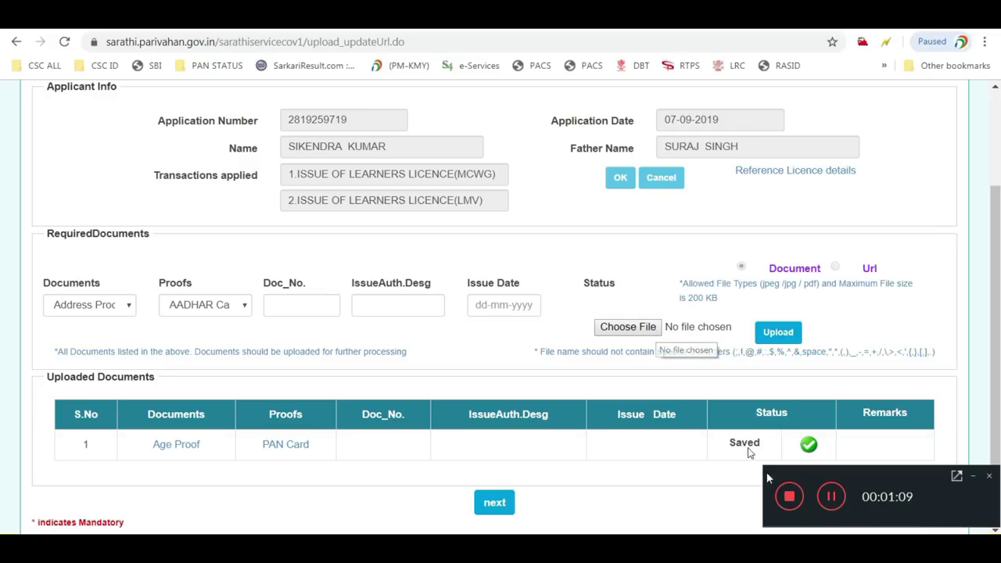
Attach aa.jpg, upload it, and confirm the AADHAR Card document
{"action": "left_click", "coordinate": [831, 495]}
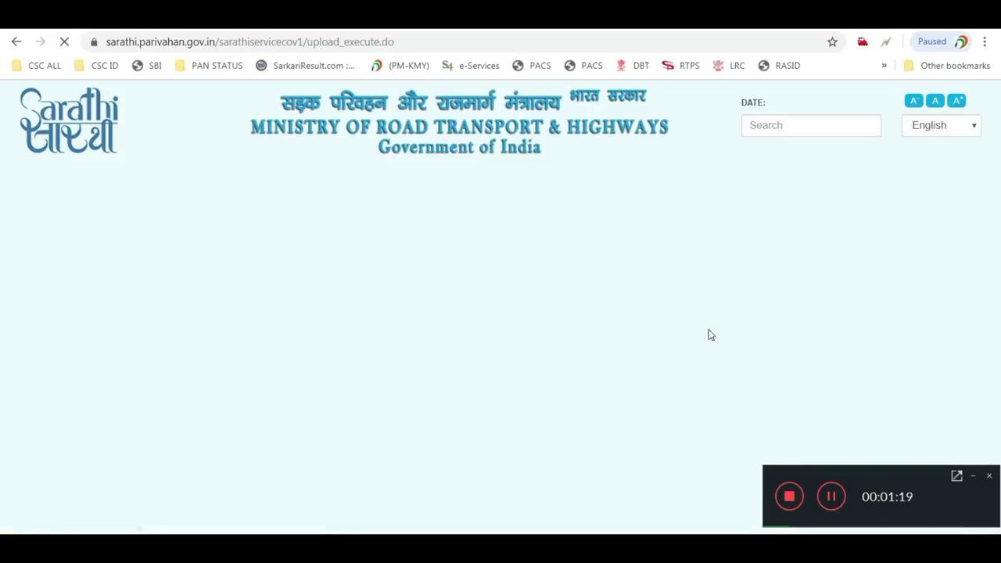
{"action": "scroll", "coordinate": [730, 358], "scroll_direction": "down", "scroll_amount": 2}
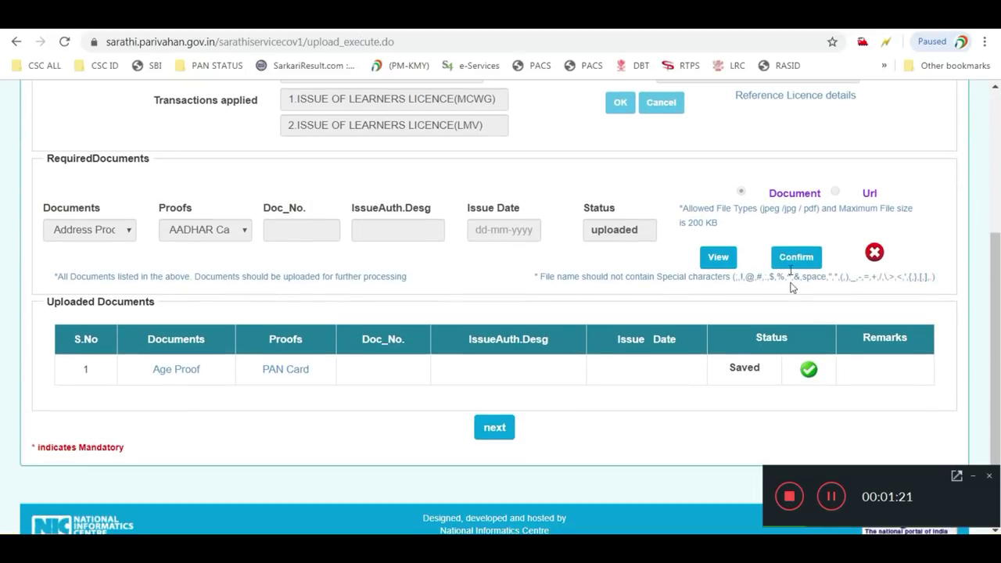
{"action": "left_click", "coordinate": [801, 261]}
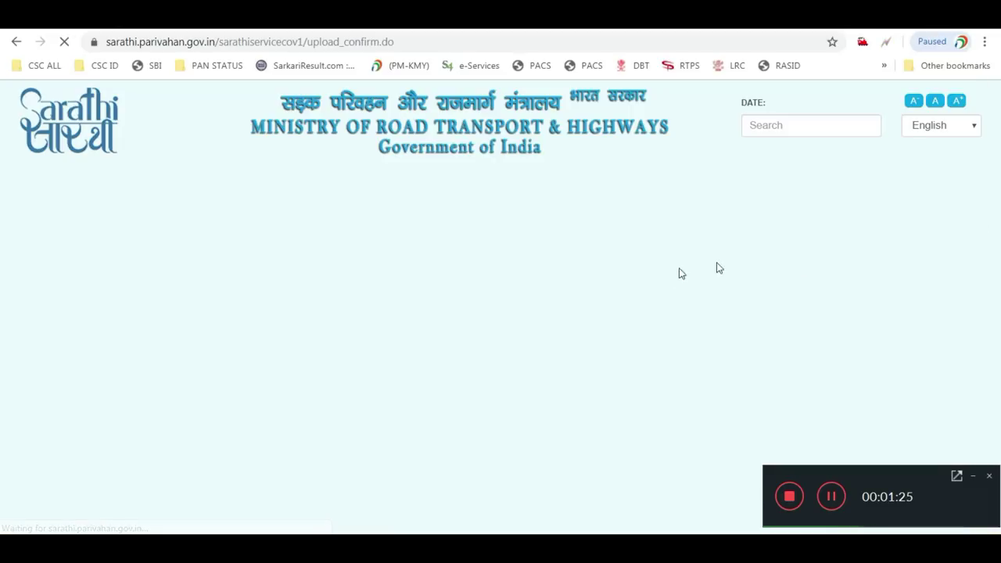
{"action": "scroll", "coordinate": [606, 299], "scroll_direction": "down", "scroll_amount": 3}
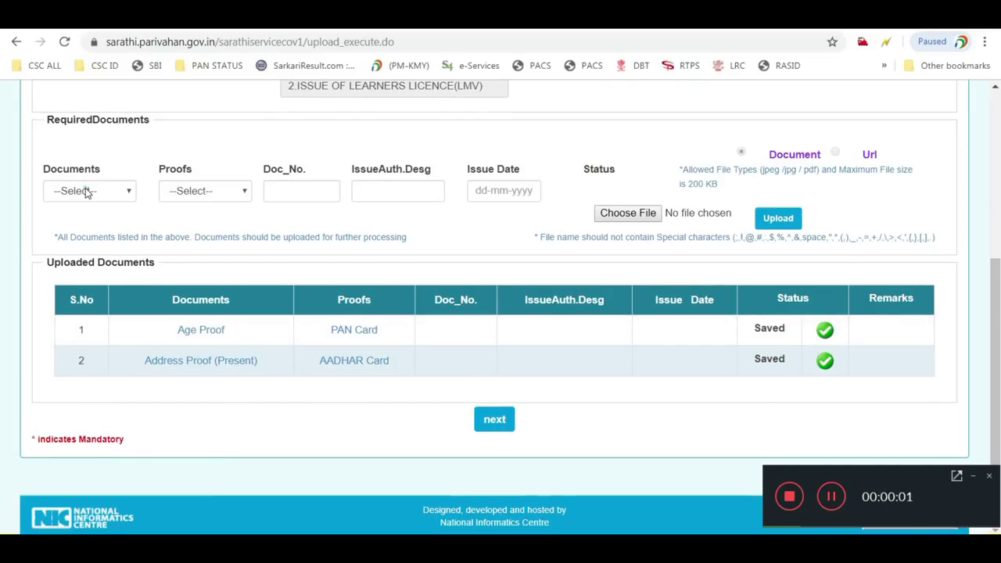
Pick Form1 (Self Declaration) in both the Documents and Proofs dropdowns
{"action": "left_click", "coordinate": [85, 191]}
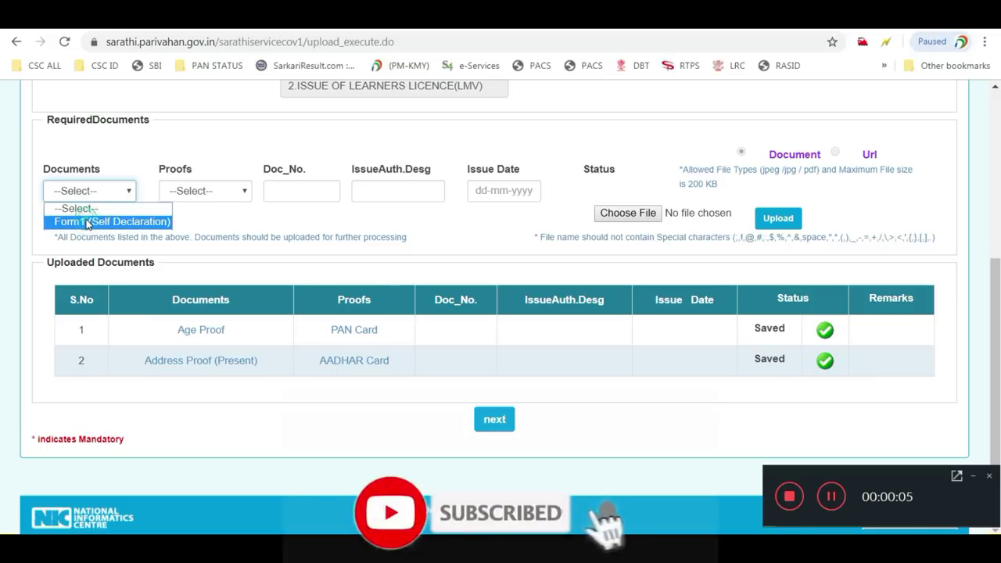
{"action": "left_click", "coordinate": [88, 222]}
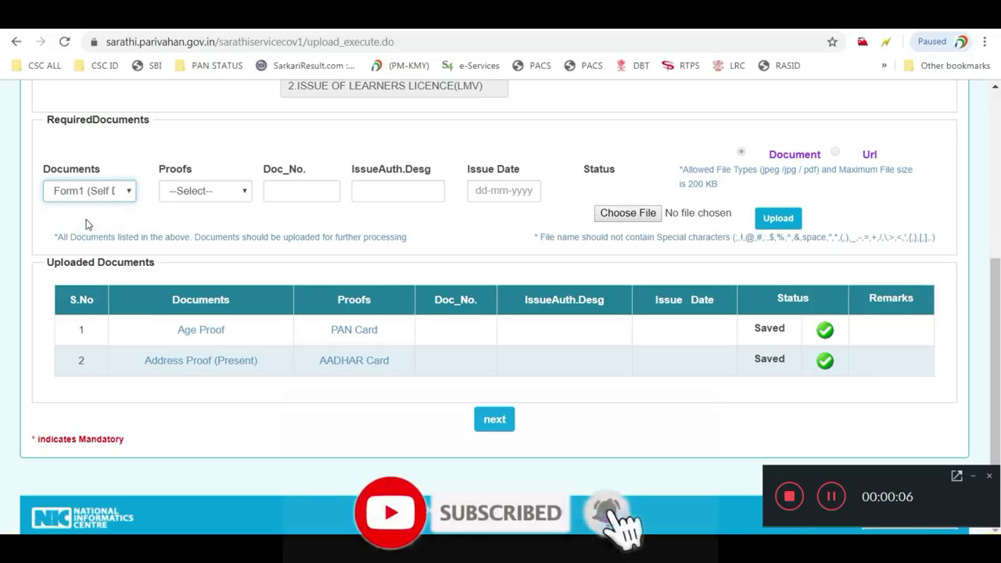
{"action": "left_click", "coordinate": [179, 192]}
{"action": "left_click", "coordinate": [186, 226]}
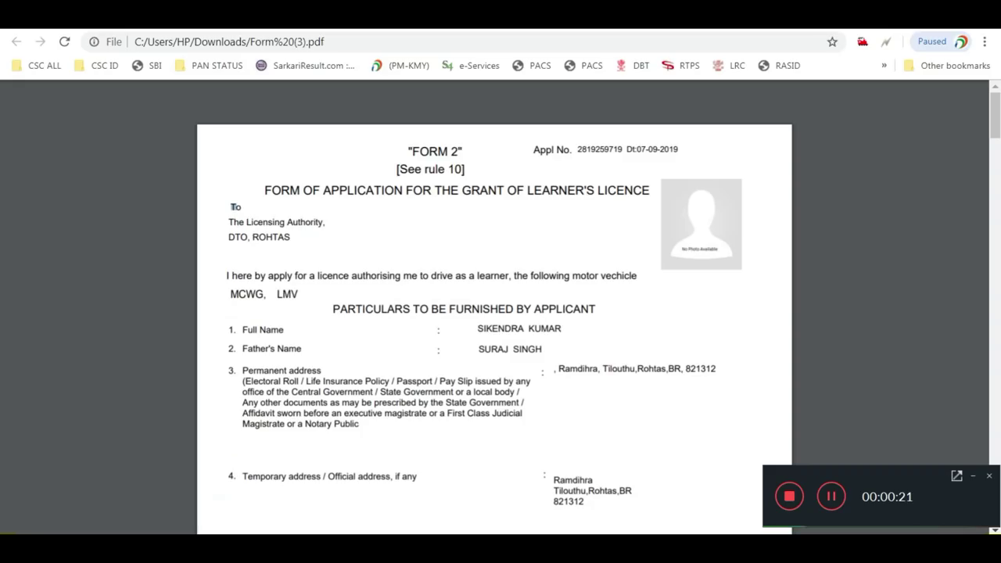
Review the CMV Form 1 physical-fitness self-declaration in Form (3).pdf
{"action": "scroll", "coordinate": [449, 264], "scroll_direction": "down", "scroll_amount": 4}
{"action": "scroll", "coordinate": [449, 266], "scroll_direction": "up", "scroll_amount": 4}
{"action": "scroll", "coordinate": [449, 268], "scroll_direction": "down", "scroll_amount": 12}
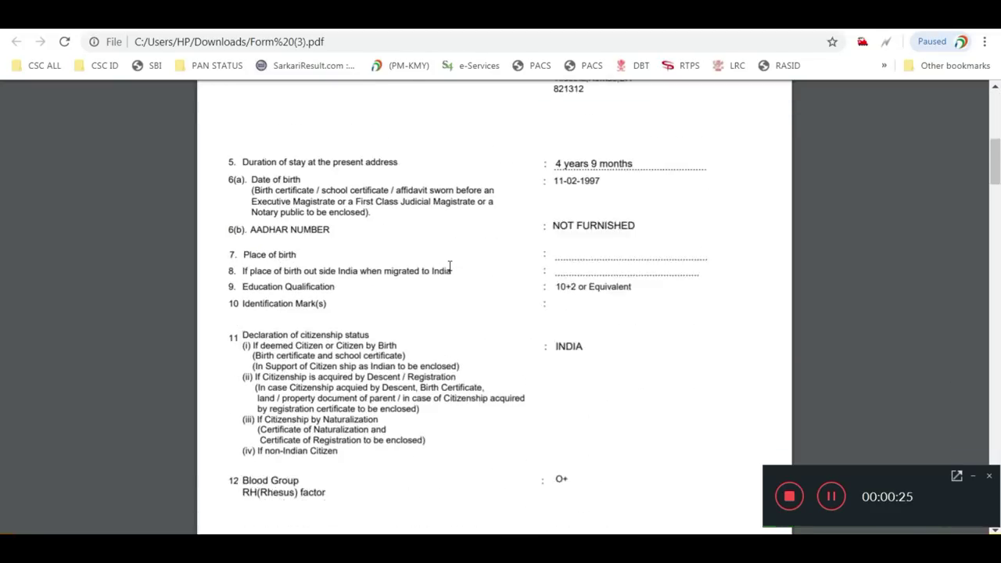
{"action": "scroll", "coordinate": [449, 266], "scroll_direction": "down", "scroll_amount": 15}
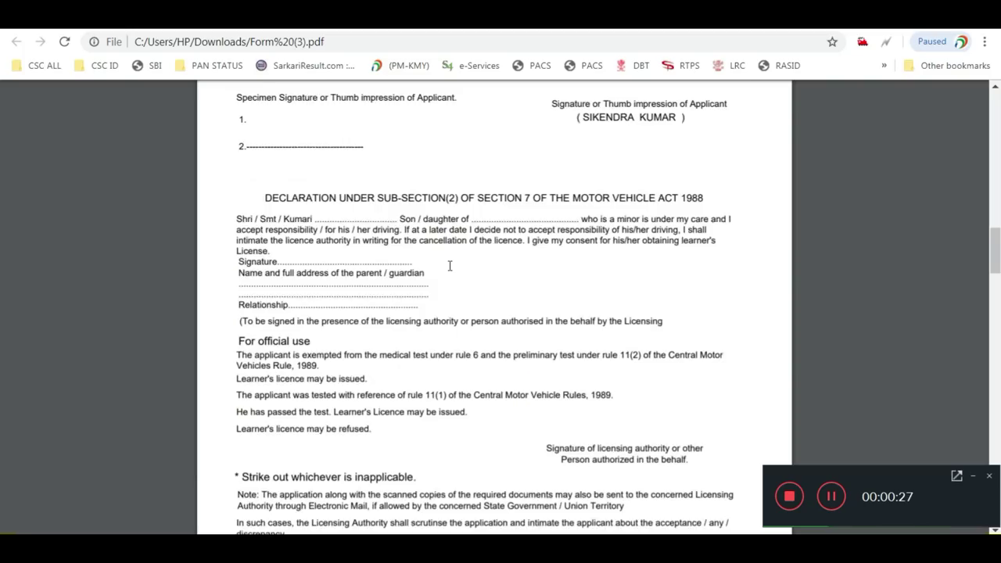
{"action": "left_click_drag", "start_coordinate": [422, 284], "coordinate": [472, 282]}
{"action": "left_click", "coordinate": [476, 309]}
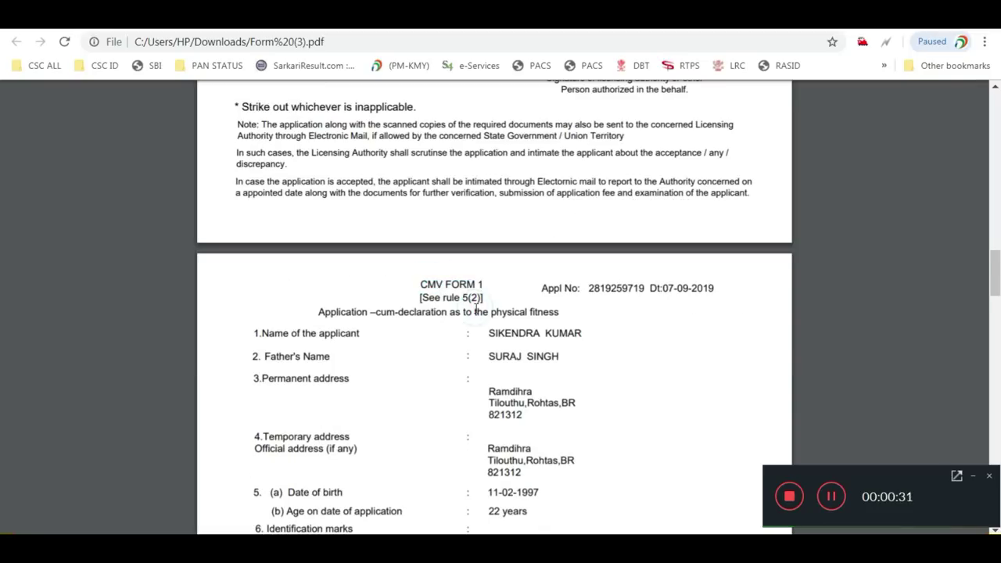
{"action": "scroll", "coordinate": [476, 309], "scroll_direction": "down", "scroll_amount": 4}
{"action": "scroll", "coordinate": [475, 309], "scroll_direction": "down", "scroll_amount": 5}
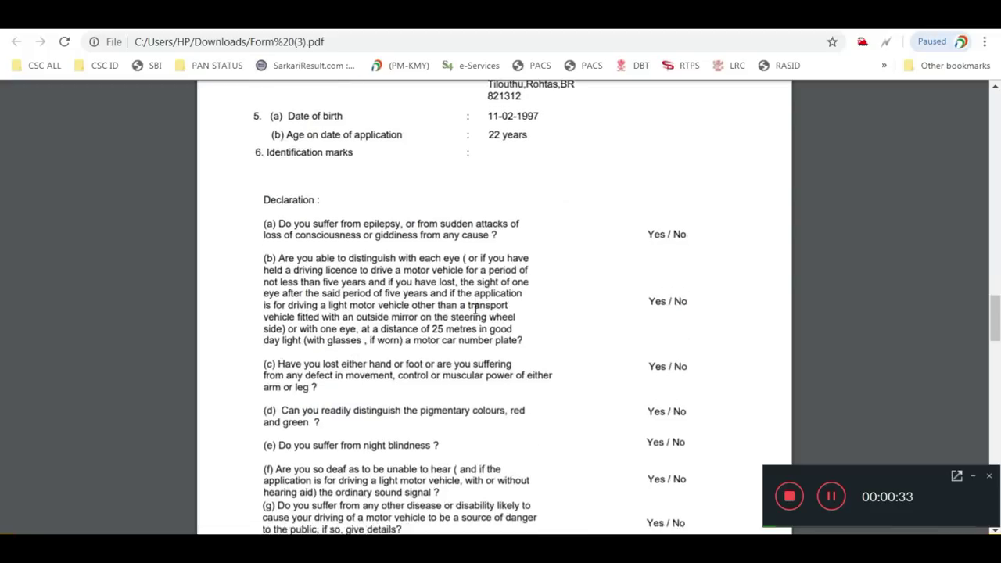
{"action": "scroll", "coordinate": [475, 308], "scroll_direction": "up", "scroll_amount": 3}
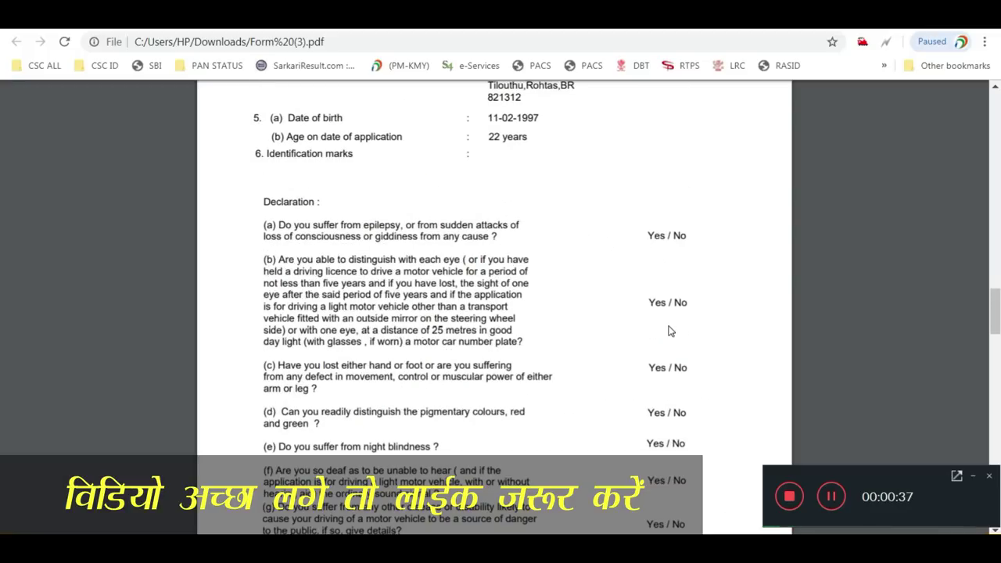
{"action": "scroll", "coordinate": [669, 331], "scroll_direction": "down", "scroll_amount": 5}
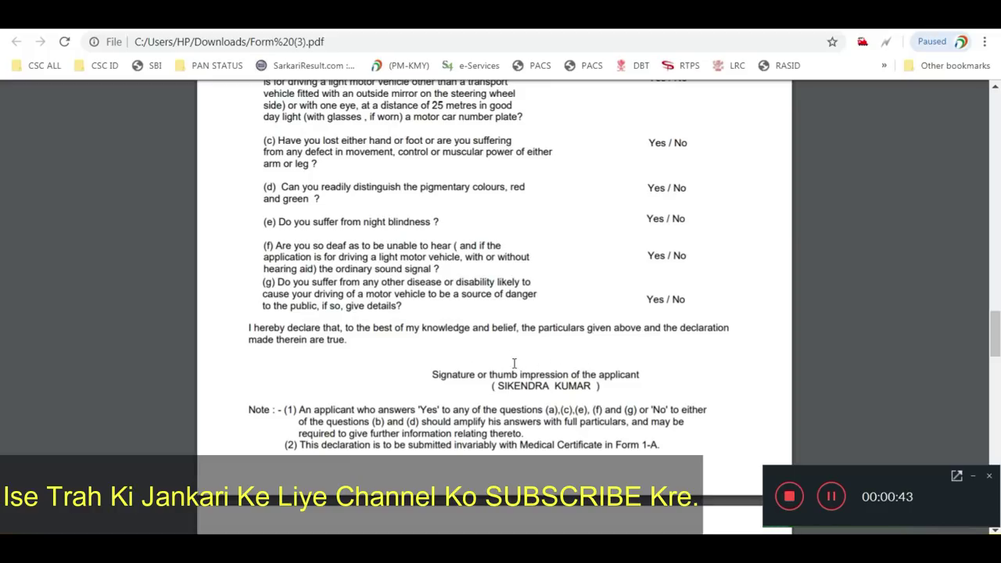
{"action": "scroll", "coordinate": [558, 351], "scroll_direction": "up", "scroll_amount": 3}
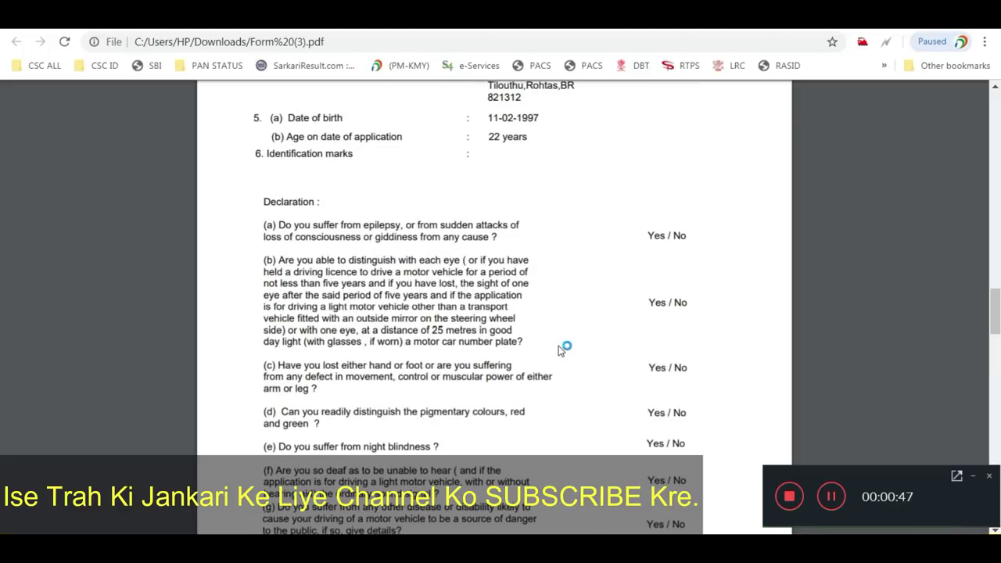
{"action": "scroll", "coordinate": [559, 350], "scroll_direction": "up", "scroll_amount": 3}
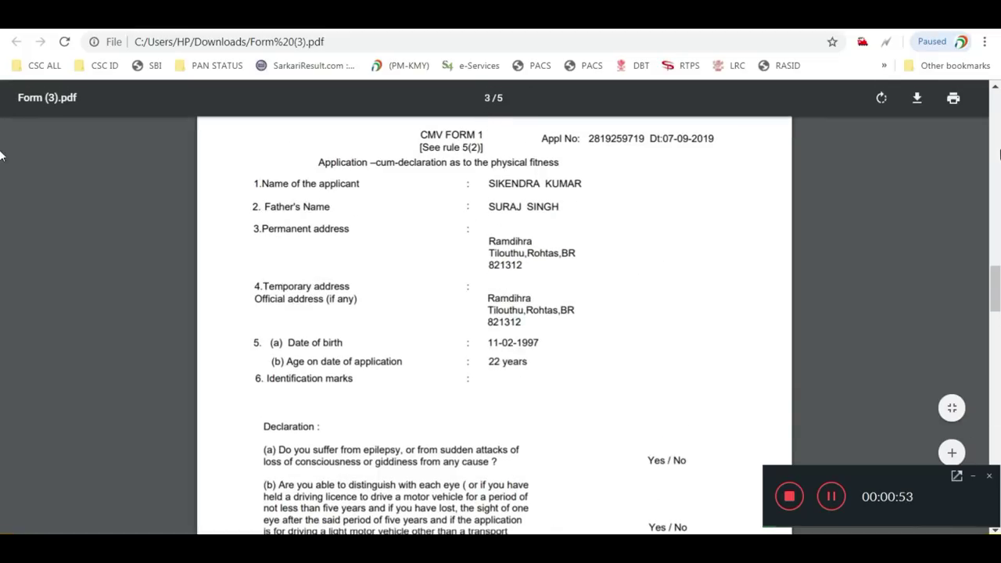
Print the self-declaration form, then return to the Sarathi Upload Documents tab
{"action": "left_click", "coordinate": [954, 98]}
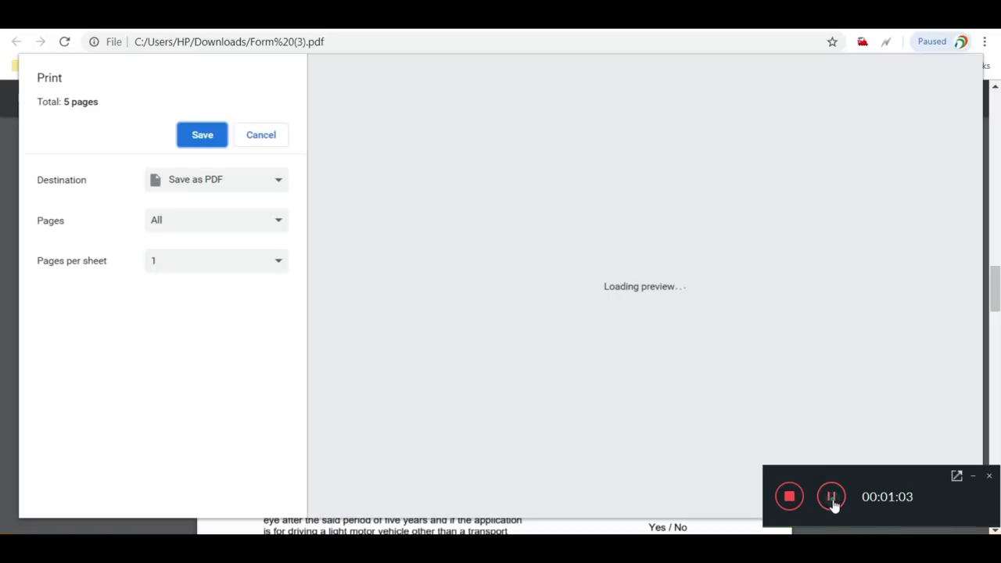
{"action": "left_click", "coordinate": [831, 497]}
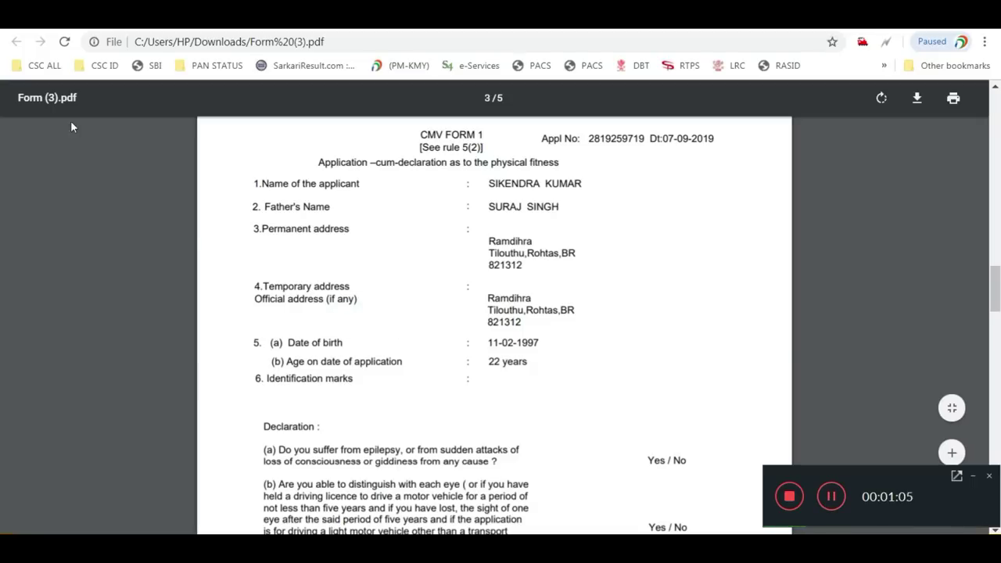
{"action": "left_click", "coordinate": [106, 31]}
{"action": "scroll", "coordinate": [533, 285], "scroll_direction": "down", "scroll_amount": 1}
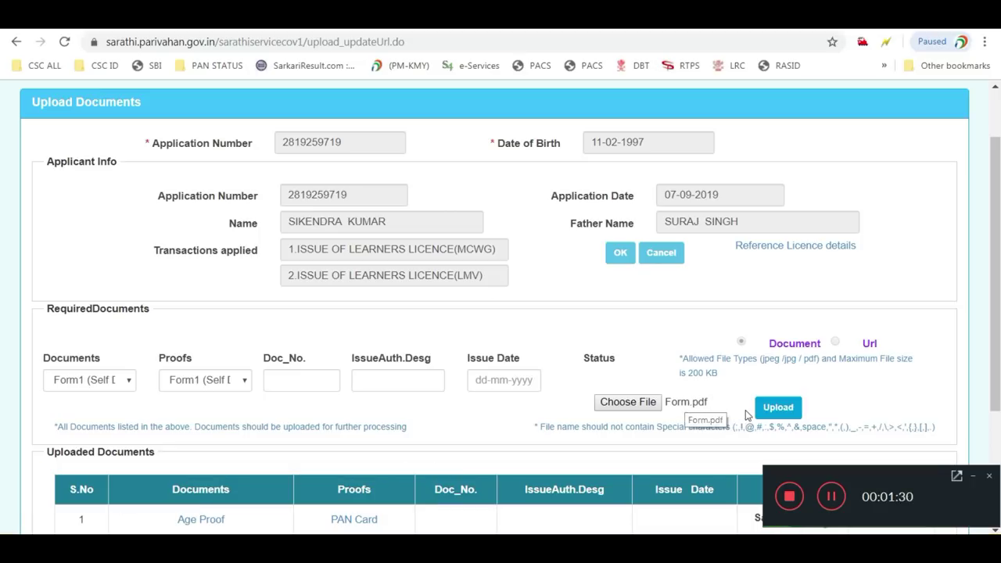
Upload Form.pdf as the Form1 (Self Declaration) document and confirm it as the third saved file
{"action": "left_click", "coordinate": [778, 413]}
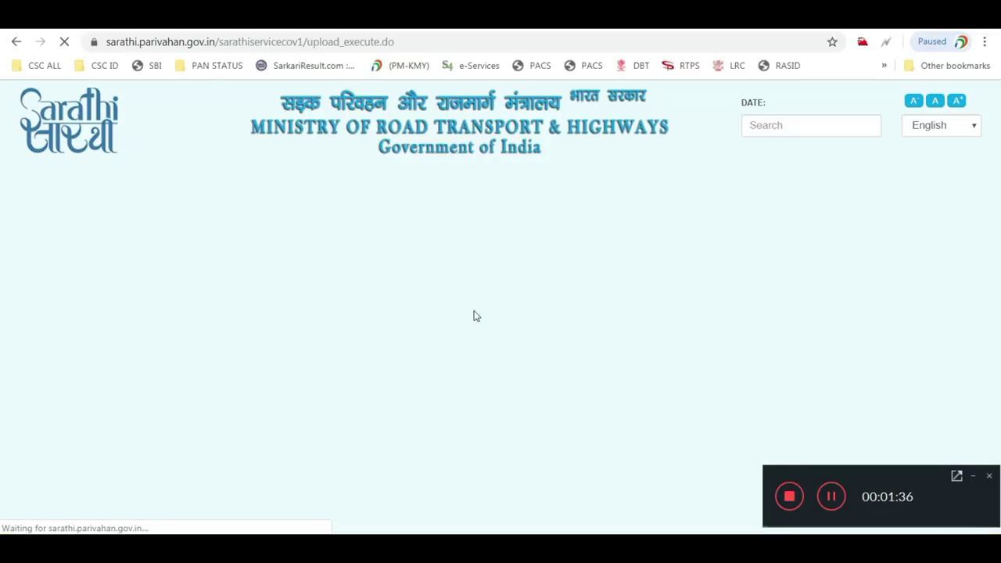
{"action": "scroll", "coordinate": [469, 348], "scroll_direction": "down", "scroll_amount": 3}
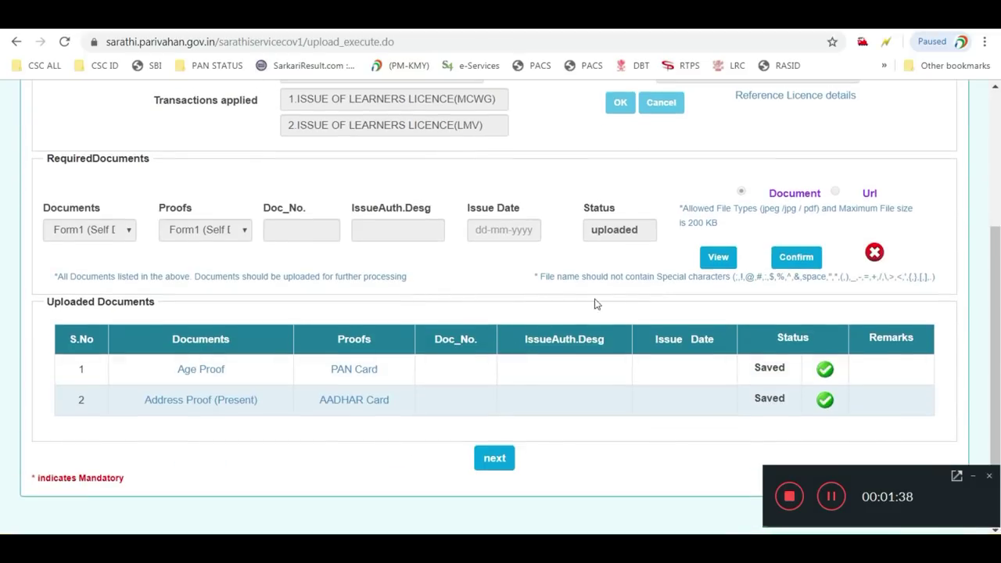
{"action": "left_click", "coordinate": [797, 263]}
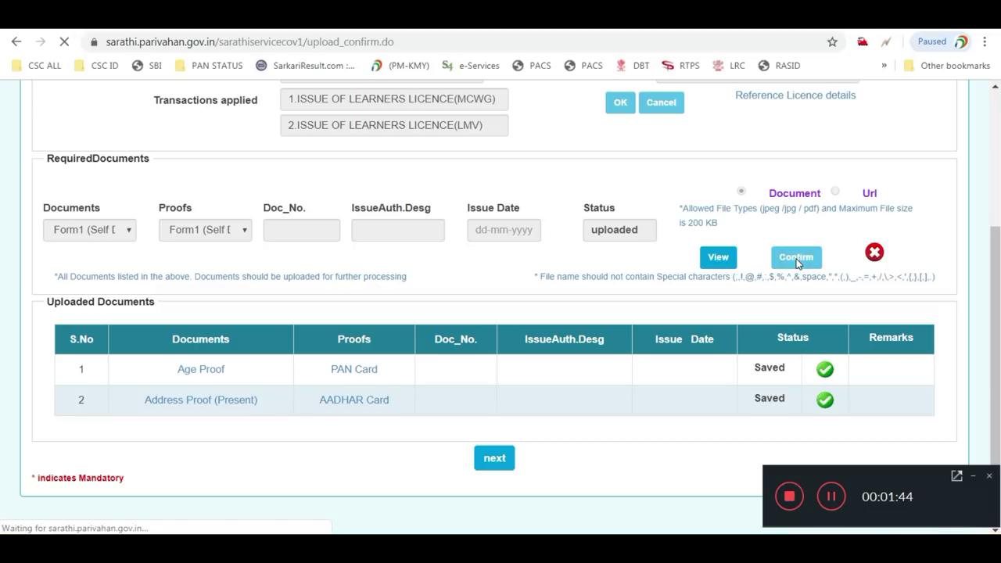
{"action": "scroll", "coordinate": [793, 267], "scroll_direction": "down", "scroll_amount": 3}
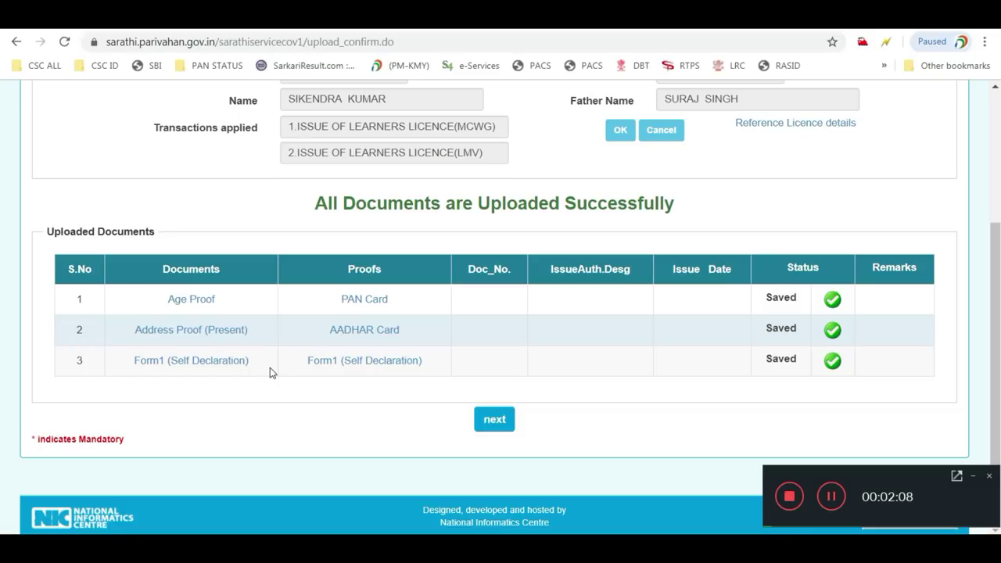
Select stage 3, Upload Photo and Signature, on Application Status and proceed
{"action": "left_click", "coordinate": [482, 420]}
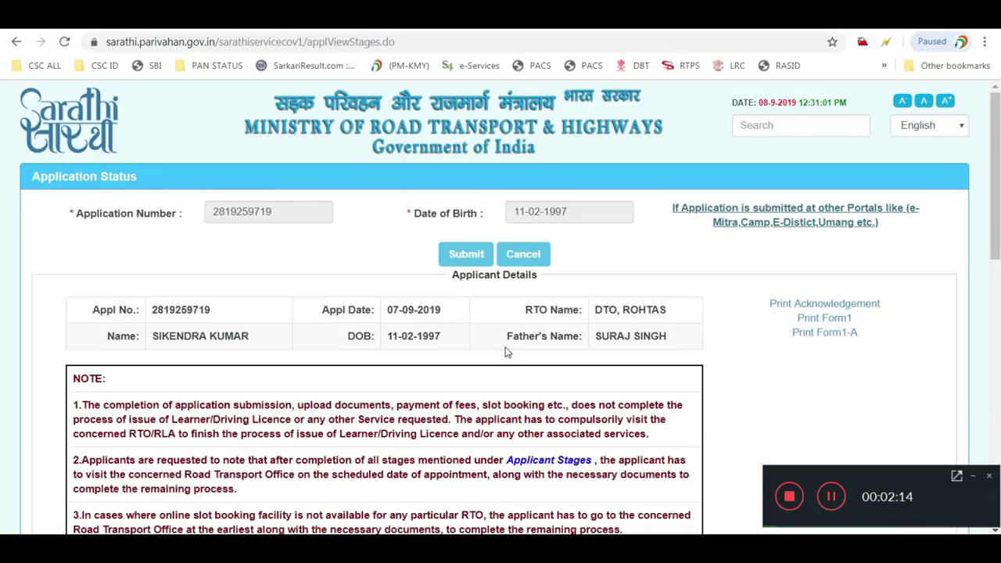
{"action": "scroll", "coordinate": [507, 352], "scroll_direction": "down", "scroll_amount": 4}
{"action": "scroll", "coordinate": [506, 347], "scroll_direction": "down", "scroll_amount": 3}
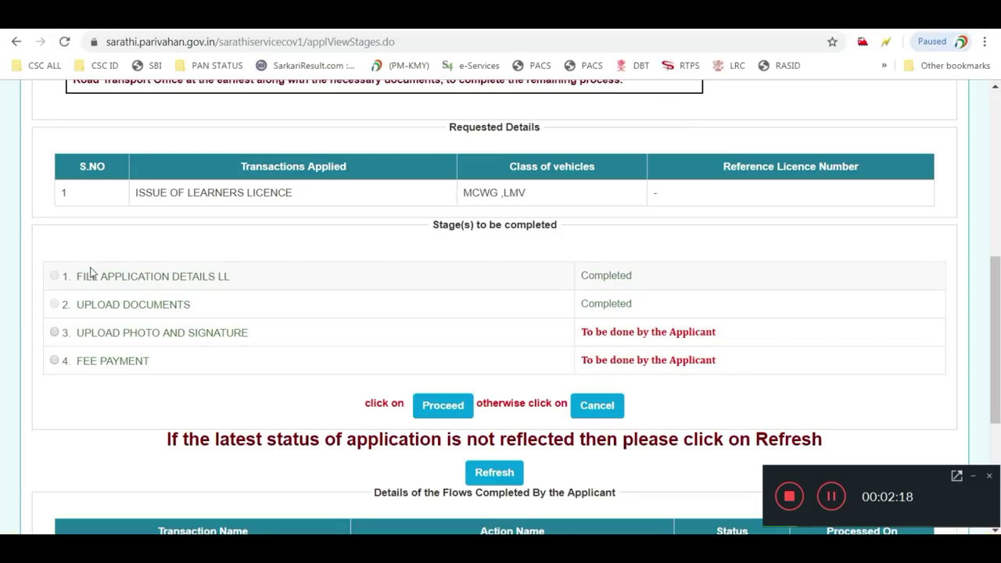
{"action": "left_click", "coordinate": [54, 331]}
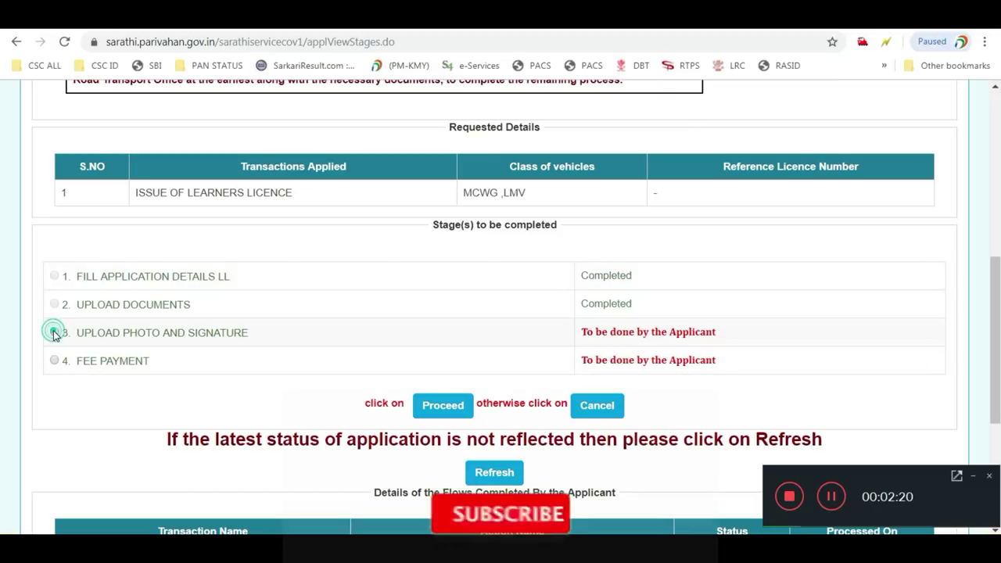
{"action": "left_click", "coordinate": [452, 406]}
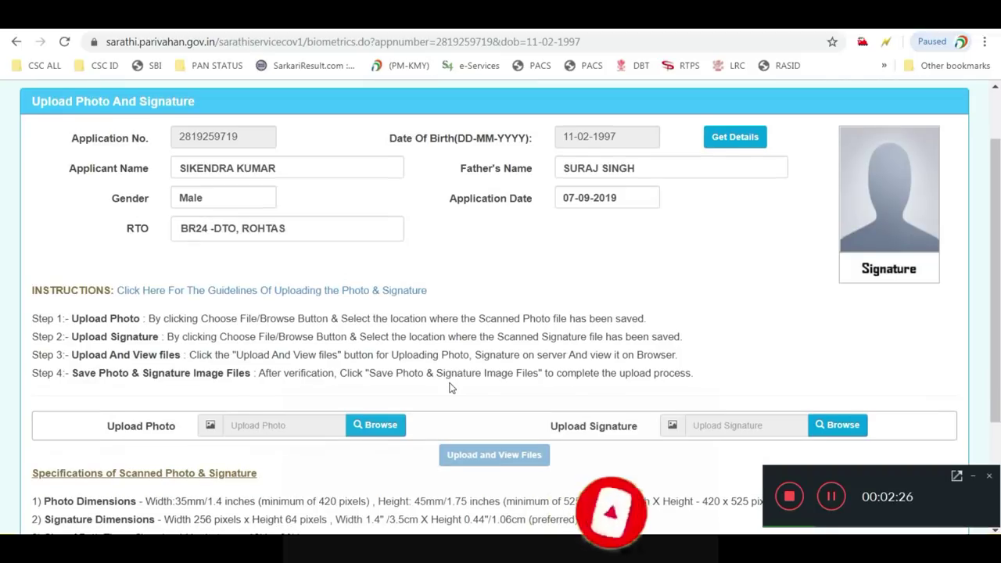
Browse the photo and signature files, upload and preview them, then save both images
{"action": "scroll", "coordinate": [449, 384], "scroll_direction": "down", "scroll_amount": 1}
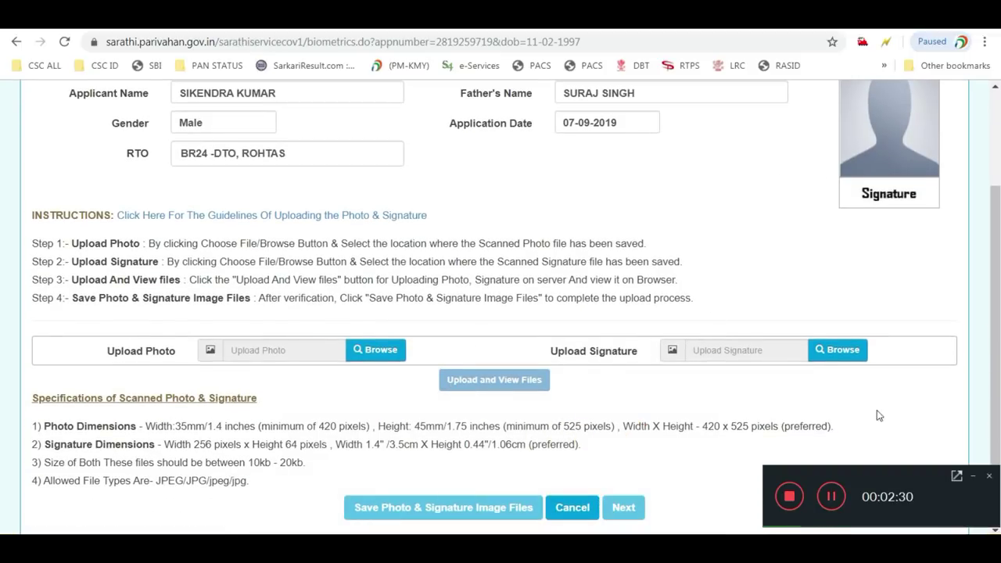
{"action": "left_click", "coordinate": [830, 500]}
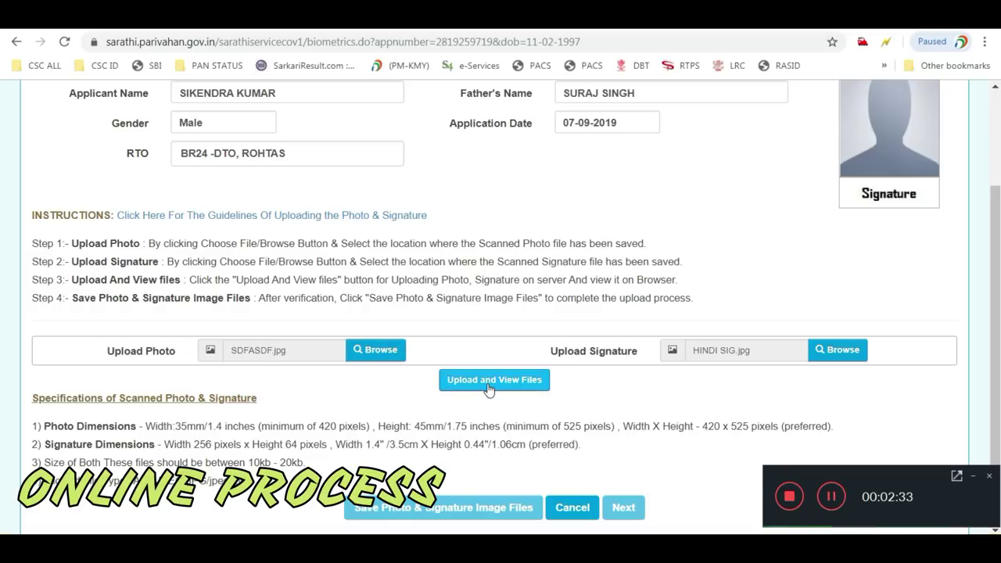
{"action": "left_click", "coordinate": [488, 383]}
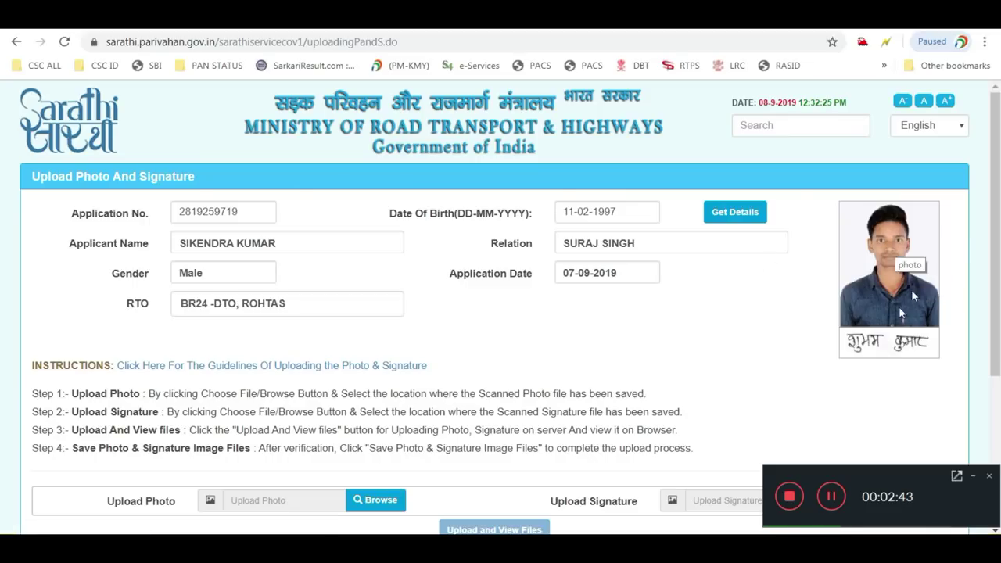
{"action": "scroll", "coordinate": [823, 268], "scroll_direction": "down", "scroll_amount": 1}
{"action": "scroll", "coordinate": [823, 268], "scroll_direction": "down", "scroll_amount": 3}
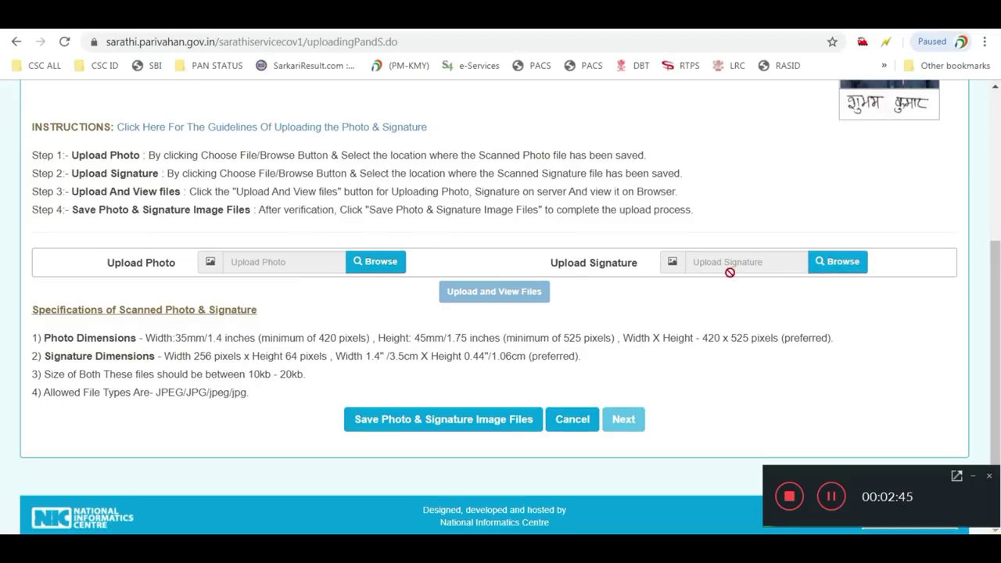
{"action": "left_click", "coordinate": [446, 427]}
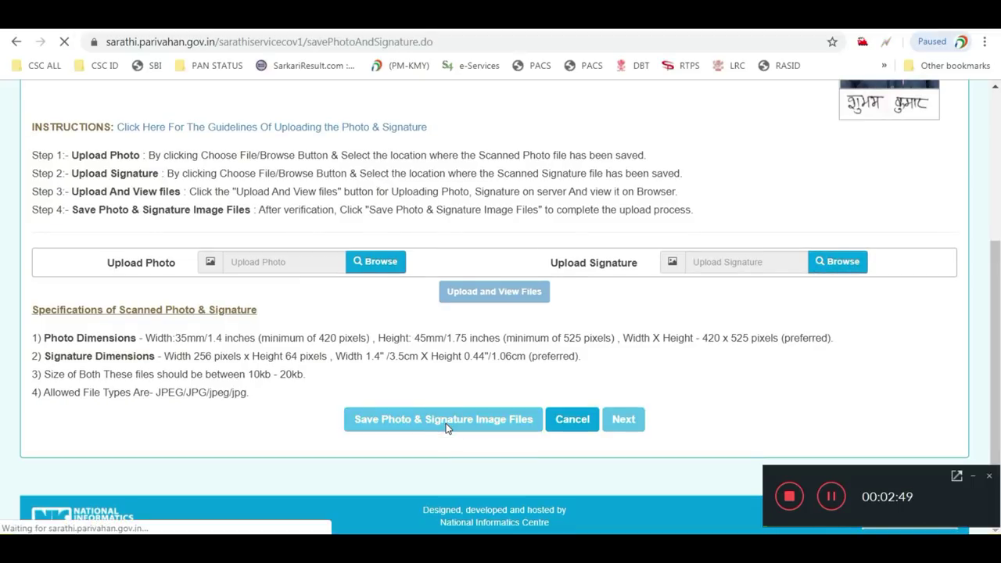
{"action": "scroll", "coordinate": [472, 319], "scroll_direction": "down", "scroll_amount": 3}
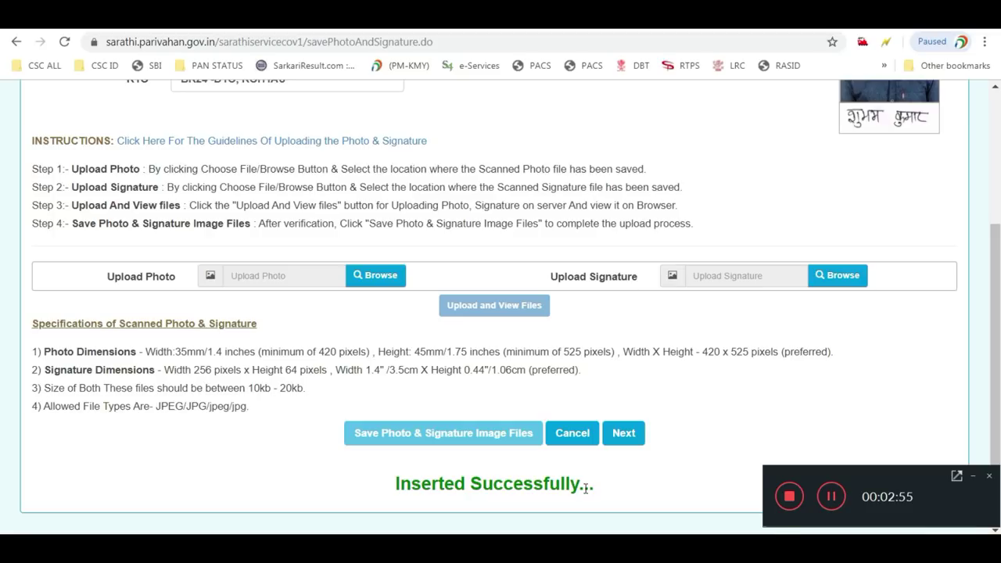
{"action": "left_click", "coordinate": [633, 440]}
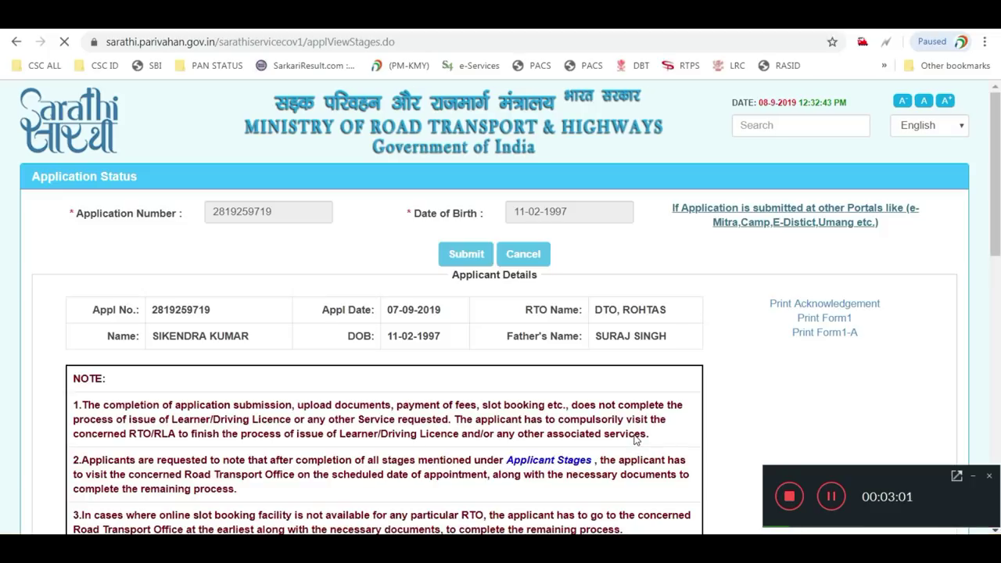
Select stage 4, FEE PAYMENT, and proceed to the 790.00 rupee application fee page
{"action": "scroll", "coordinate": [634, 442], "scroll_direction": "down", "scroll_amount": 4}
{"action": "scroll", "coordinate": [634, 439], "scroll_direction": "down", "scroll_amount": 2}
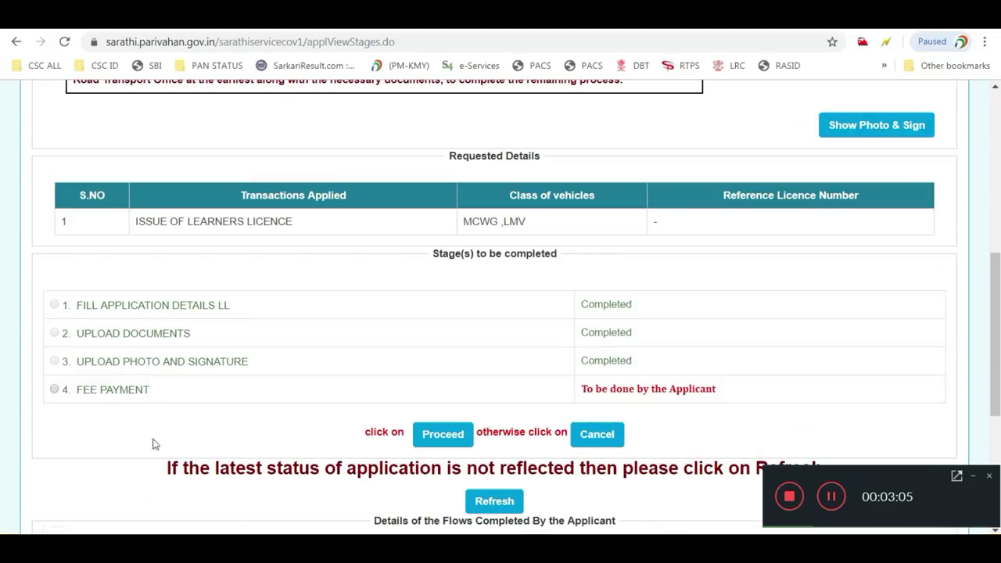
{"action": "left_click", "coordinate": [54, 389]}
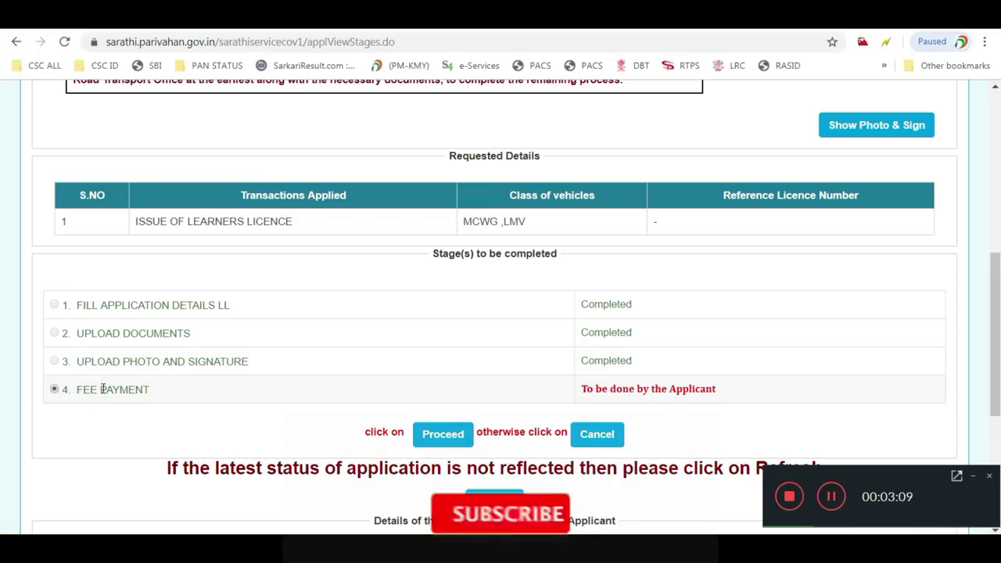
{"action": "left_click", "coordinate": [442, 434]}
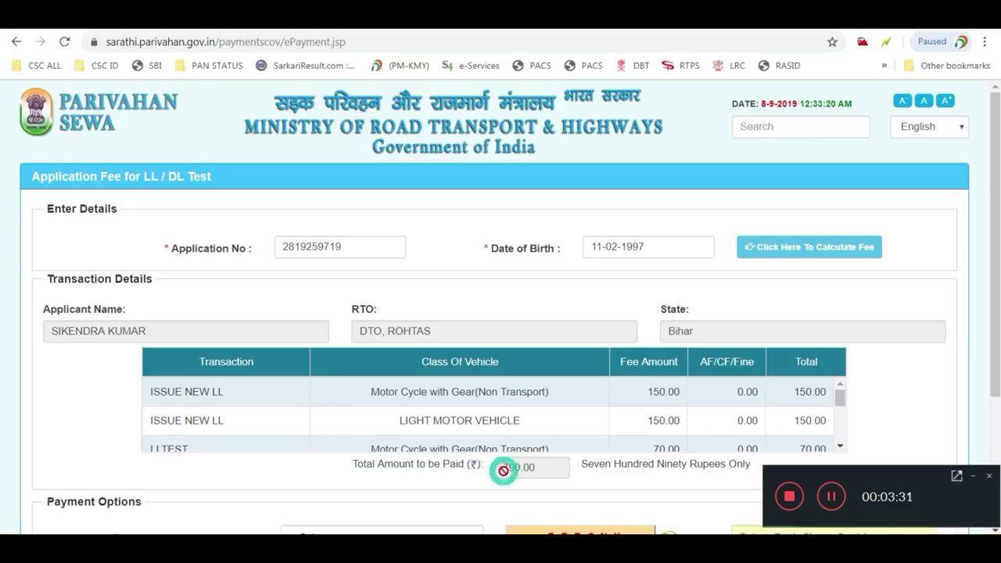
Choose the Online Govt Receipt Account System gateway, enter the verification code, and submit Pay Now
{"action": "scroll", "coordinate": [529, 472], "scroll_direction": "down", "scroll_amount": 1}
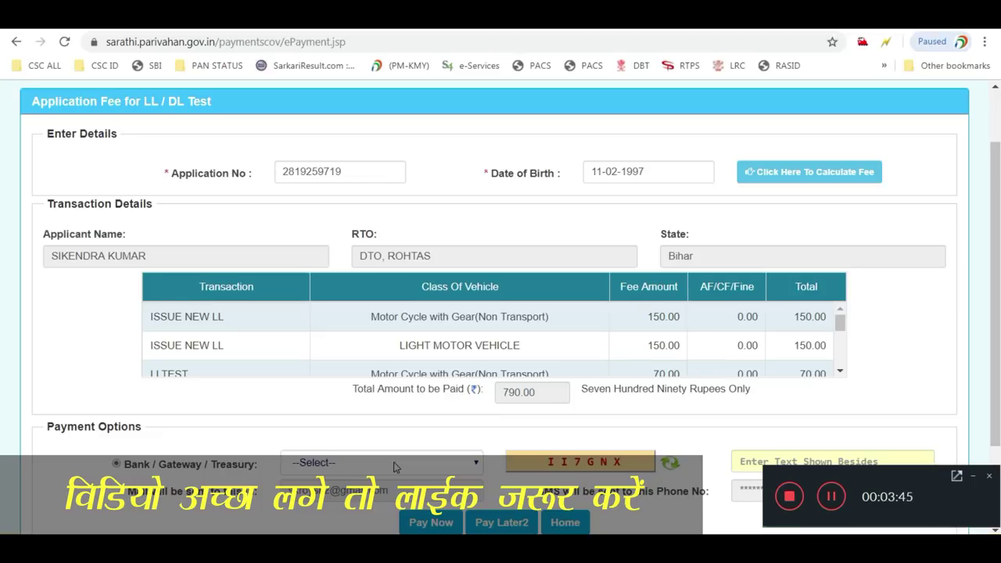
{"action": "left_click", "coordinate": [395, 465]}
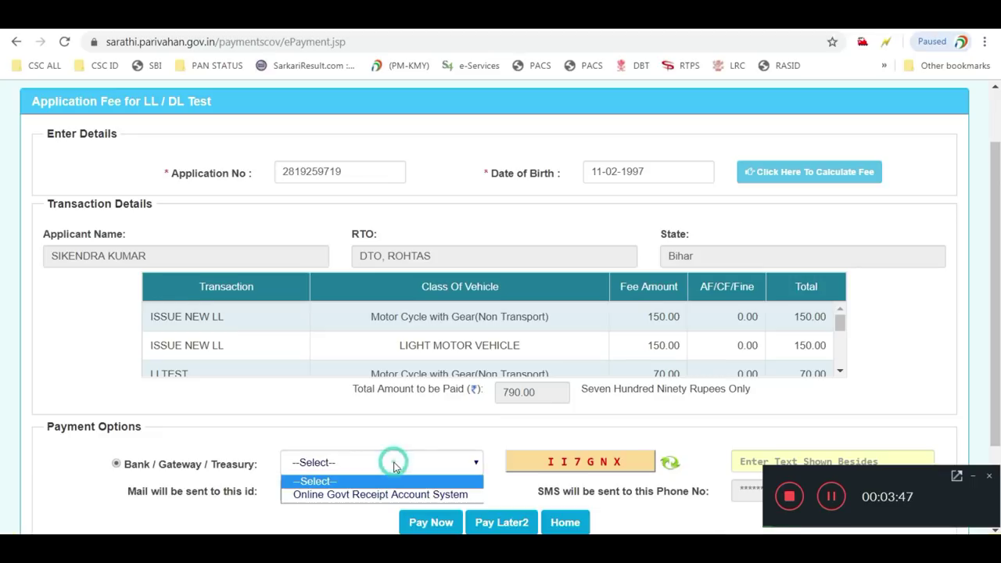
{"action": "left_click", "coordinate": [389, 490]}
{"action": "scroll", "coordinate": [395, 482], "scroll_direction": "down", "scroll_amount": 3}
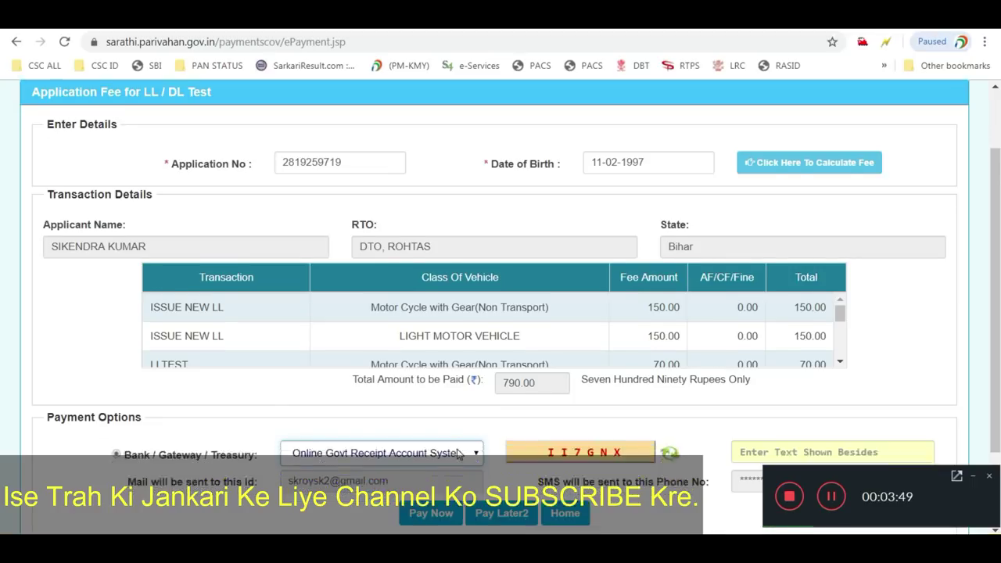
{"action": "left_click", "coordinate": [790, 344]}
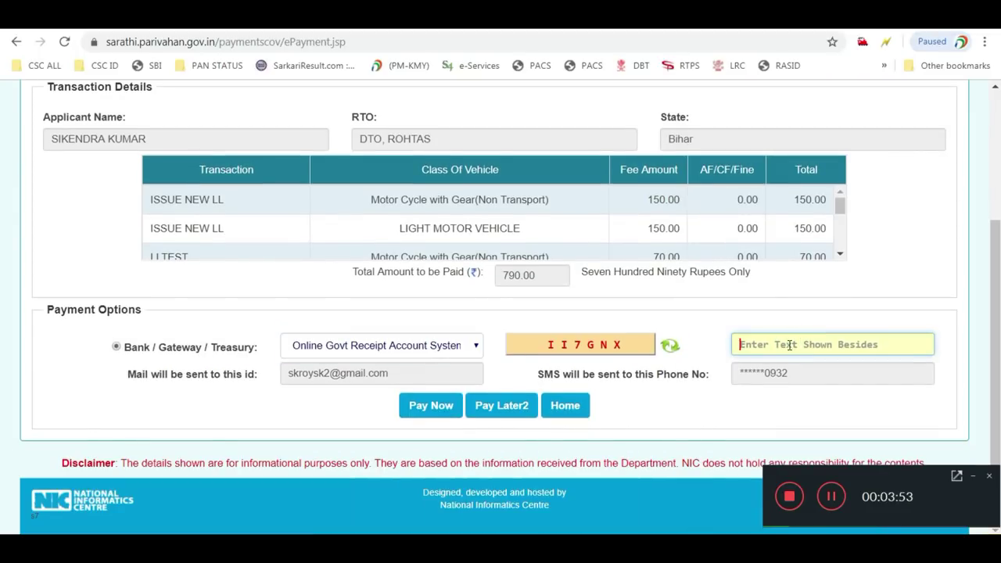
{"action": "type", "text": "II7"}
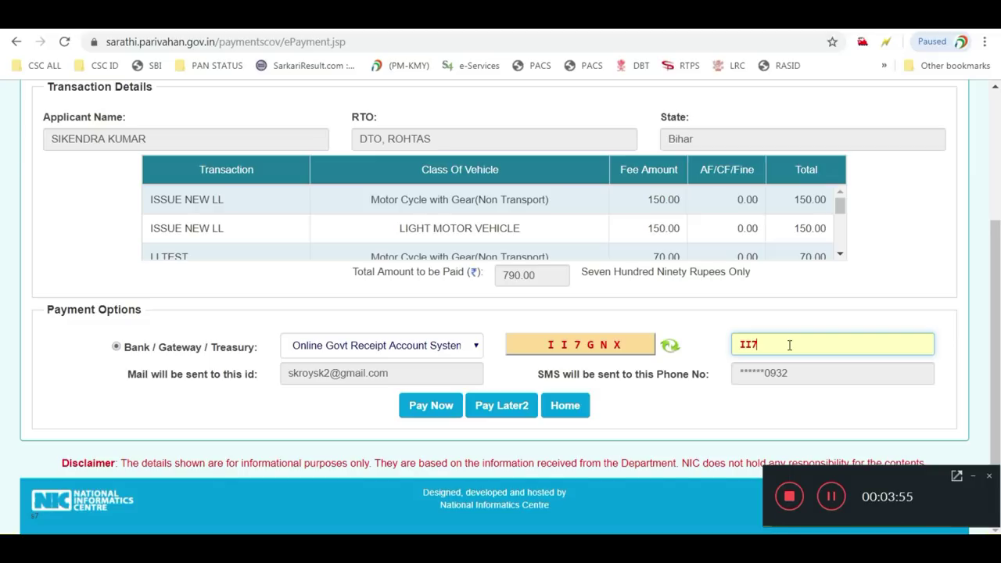
{"action": "type", "text": "GNX"}
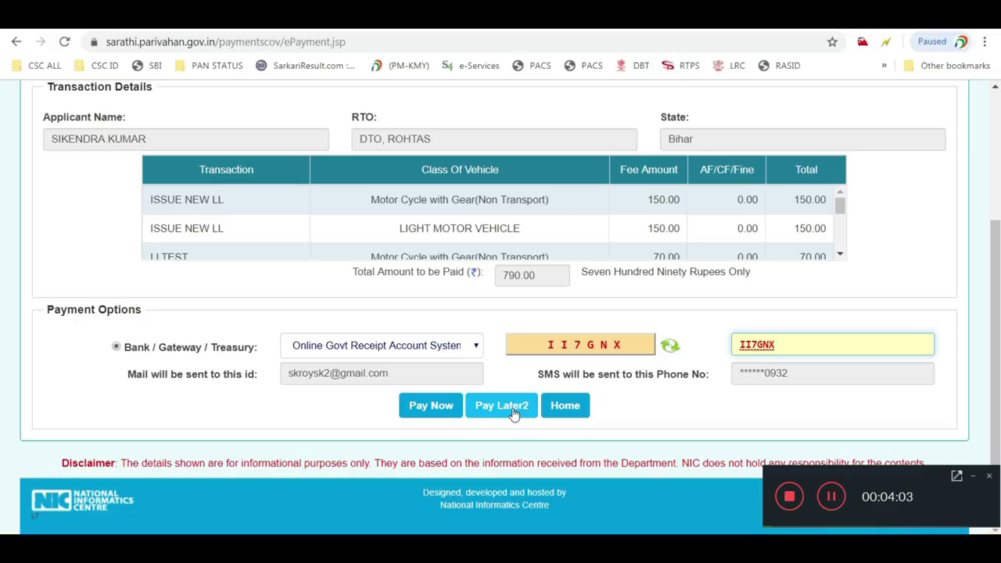
{"action": "left_click", "coordinate": [414, 406]}
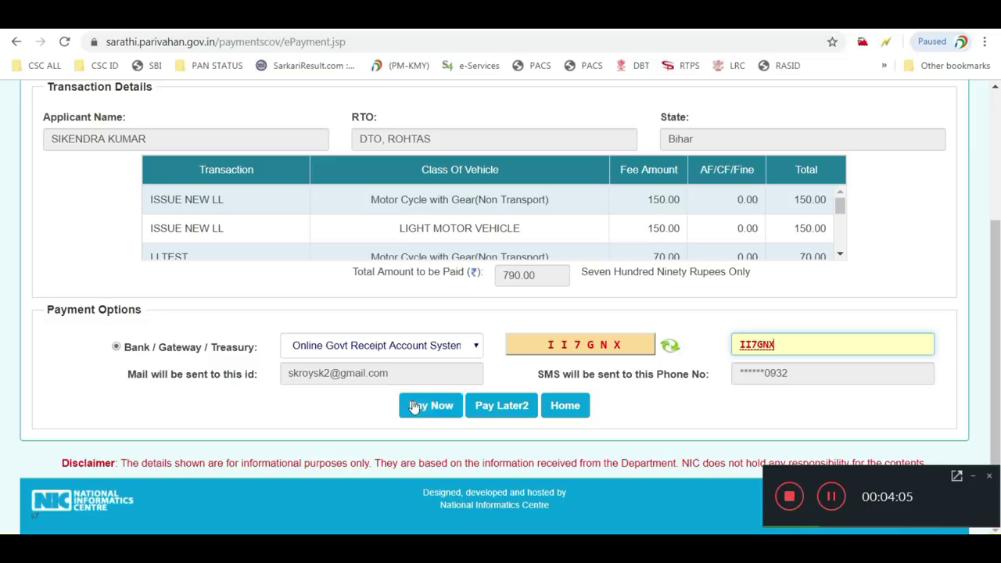
{"action": "left_click", "coordinate": [434, 408]}
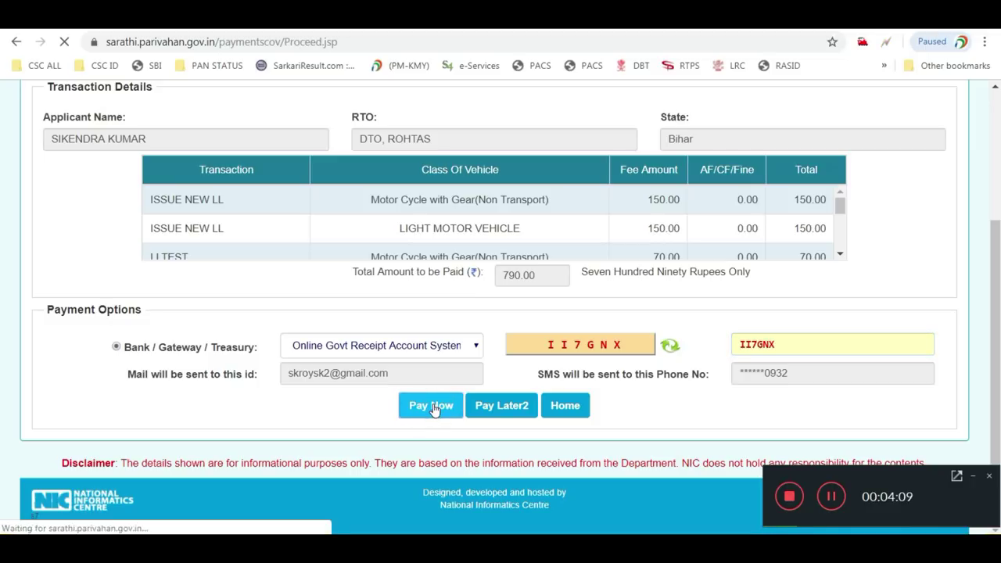
Agree to the Terms and Conditions and proceed to the OGRAS payment gateway
{"action": "scroll", "coordinate": [505, 363], "scroll_direction": "down", "scroll_amount": 2}
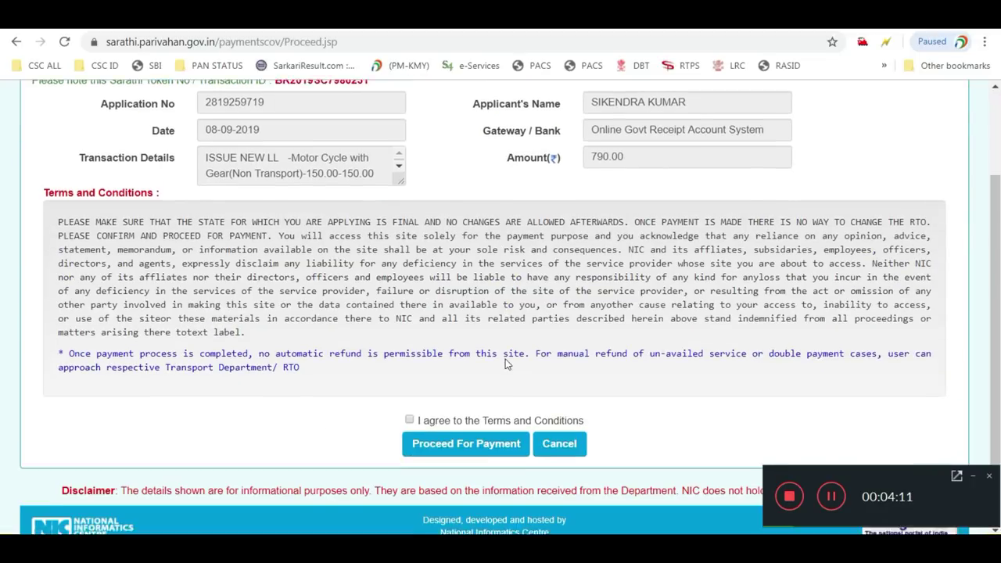
{"action": "left_click", "coordinate": [410, 392]}
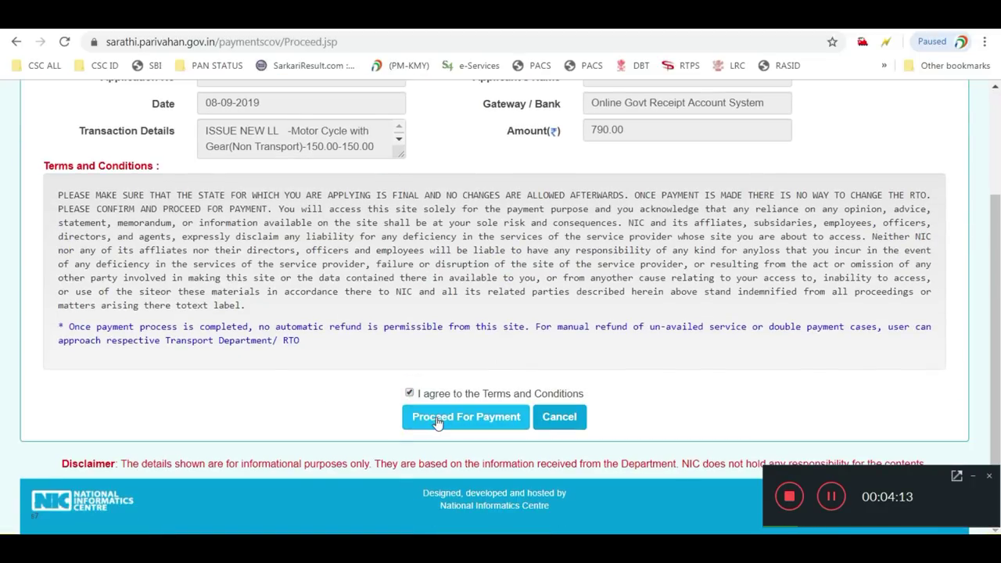
{"action": "left_click", "coordinate": [438, 421]}
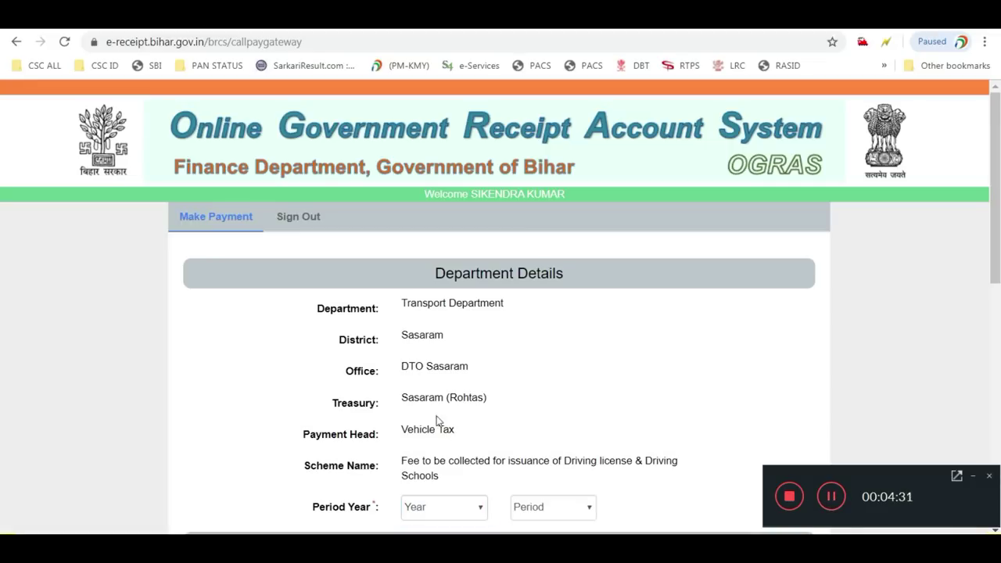
Set the period year to 2019-2020 and the period initially to Annually
{"action": "scroll", "coordinate": [493, 446], "scroll_direction": "down", "scroll_amount": 1}
{"action": "left_click", "coordinate": [434, 440]}
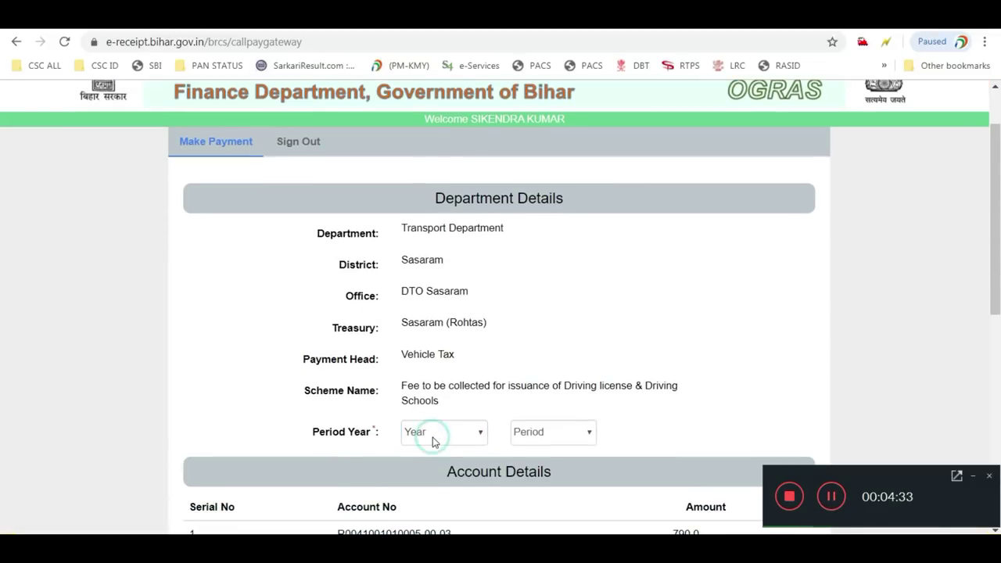
{"action": "left_click", "coordinate": [435, 344]}
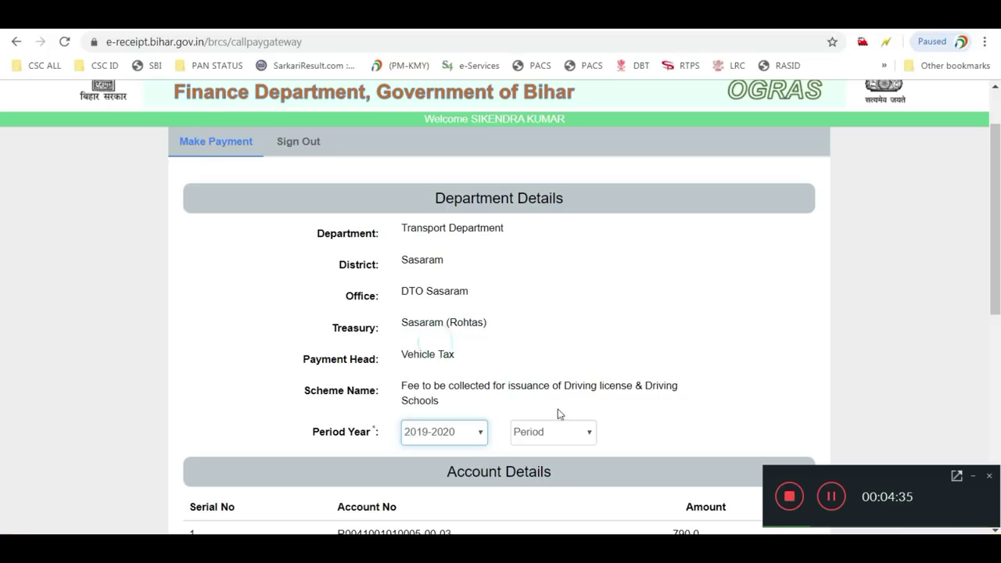
{"action": "left_click", "coordinate": [562, 431]}
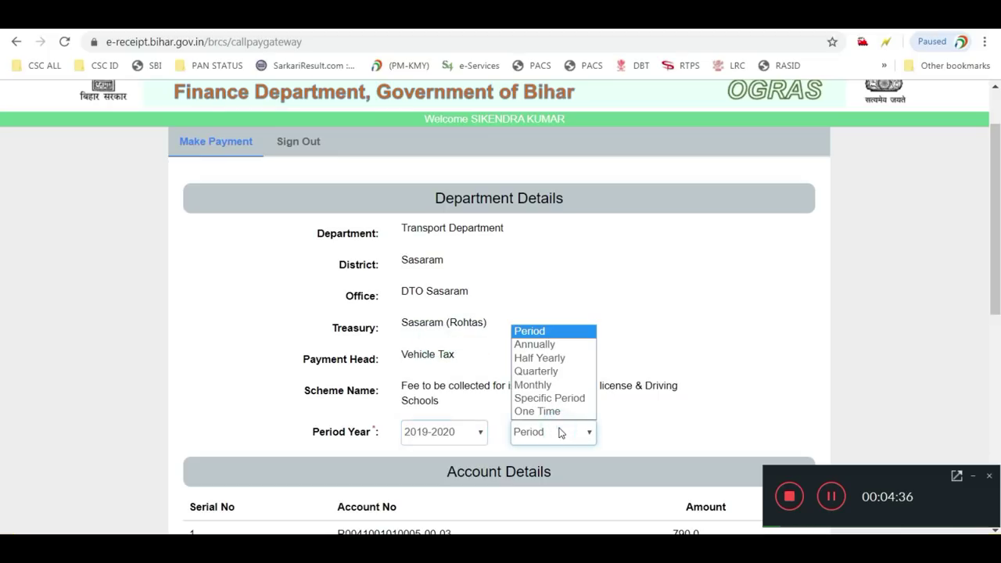
{"action": "left_click", "coordinate": [557, 350]}
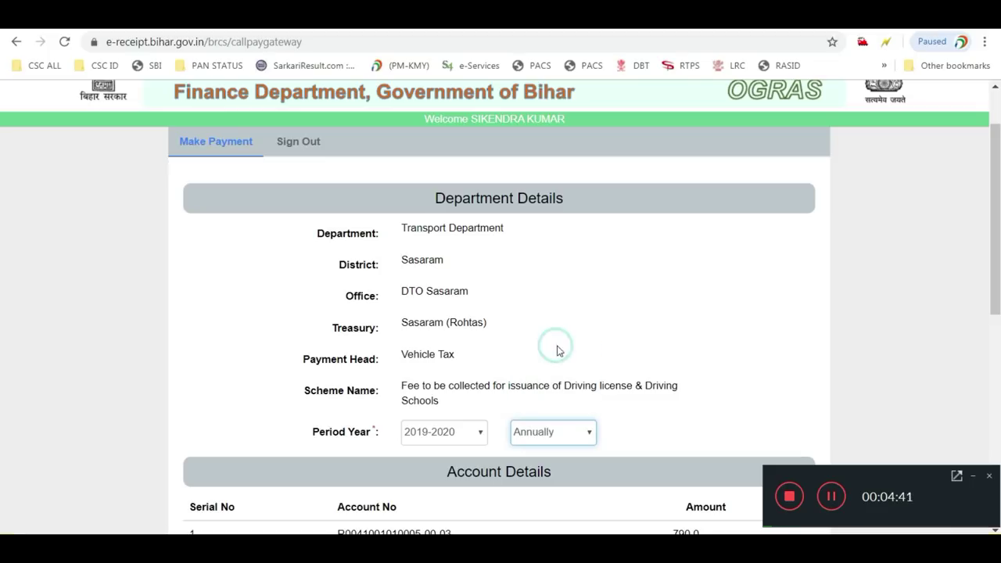
{"action": "scroll", "coordinate": [627, 359], "scroll_direction": "down", "scroll_amount": 3}
{"action": "scroll", "coordinate": [627, 364], "scroll_direction": "down", "scroll_amount": 3}
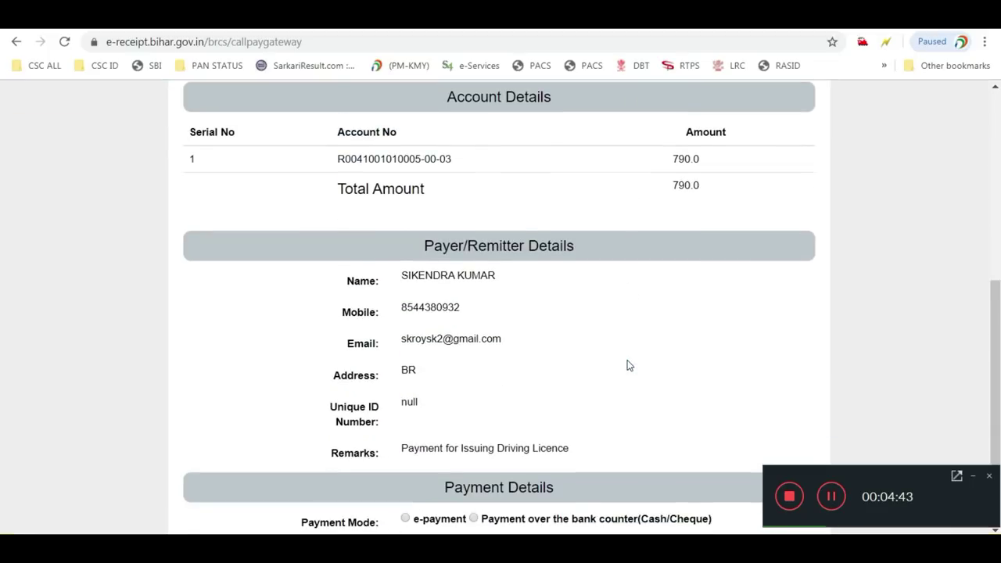
Choose e-payment through STATE BANK OF INDIA and change the period to One Time
{"action": "left_click", "coordinate": [435, 396]}
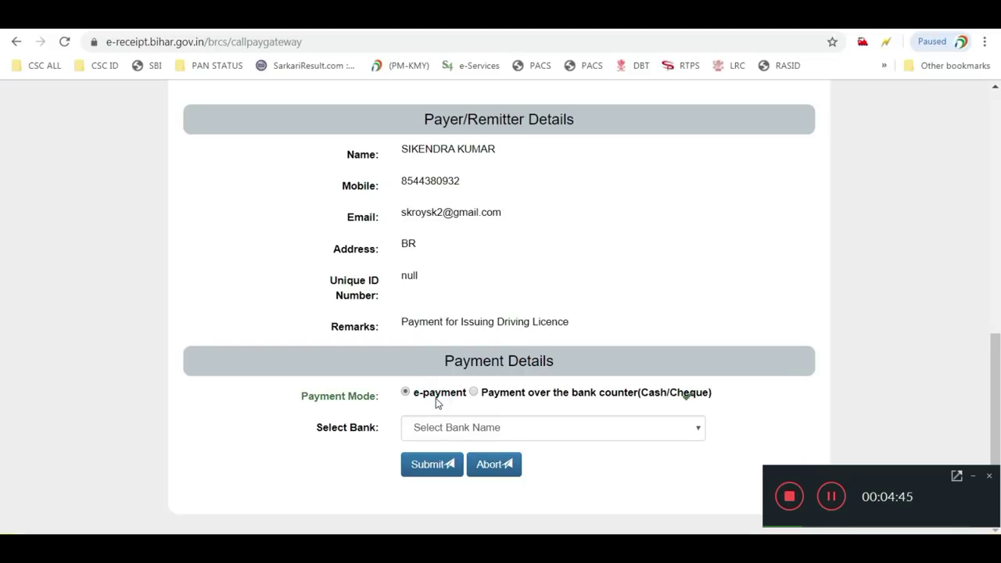
{"action": "left_click", "coordinate": [462, 437]}
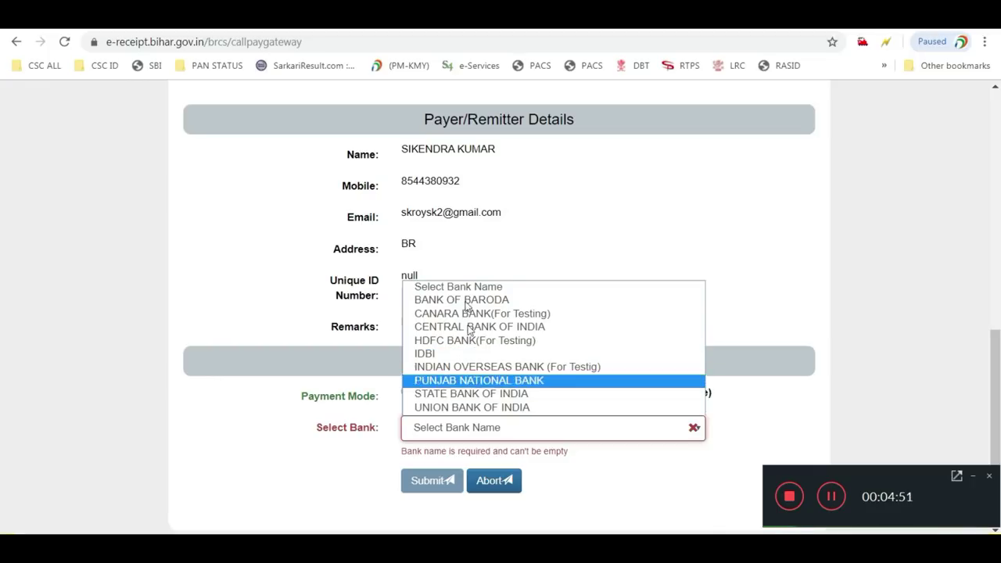
{"action": "left_click", "coordinate": [373, 366]}
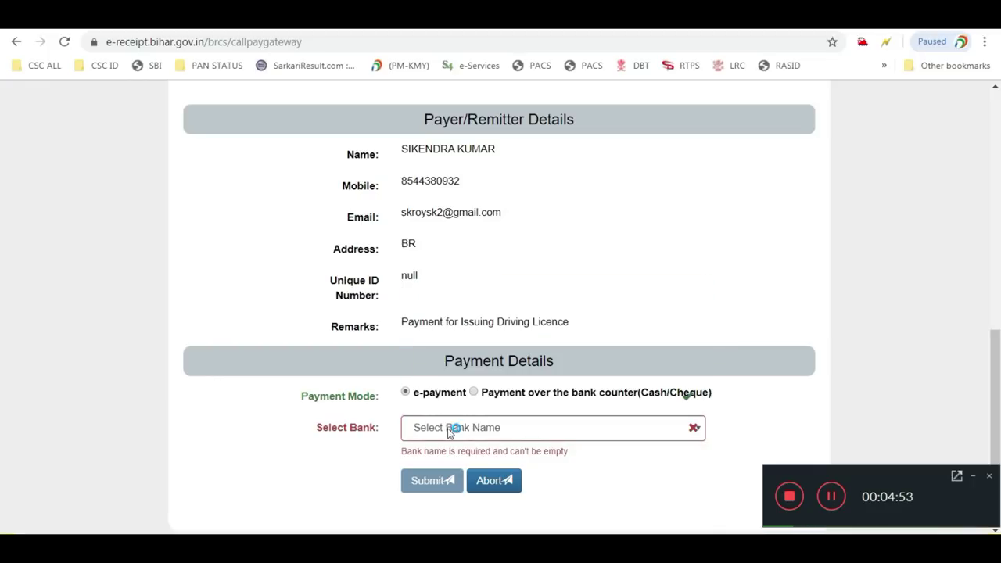
{"action": "left_click", "coordinate": [451, 427]}
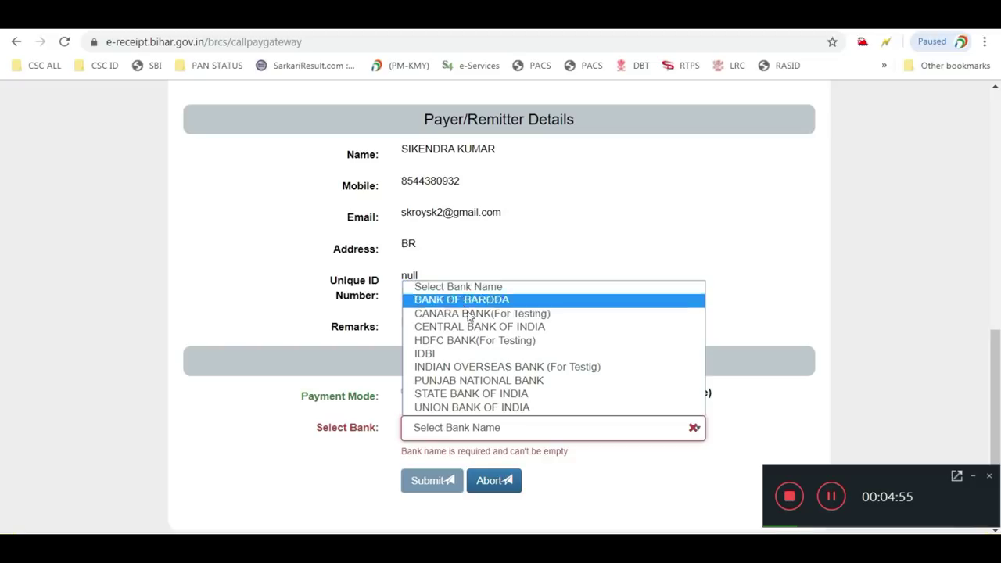
{"action": "left_click", "coordinate": [474, 395]}
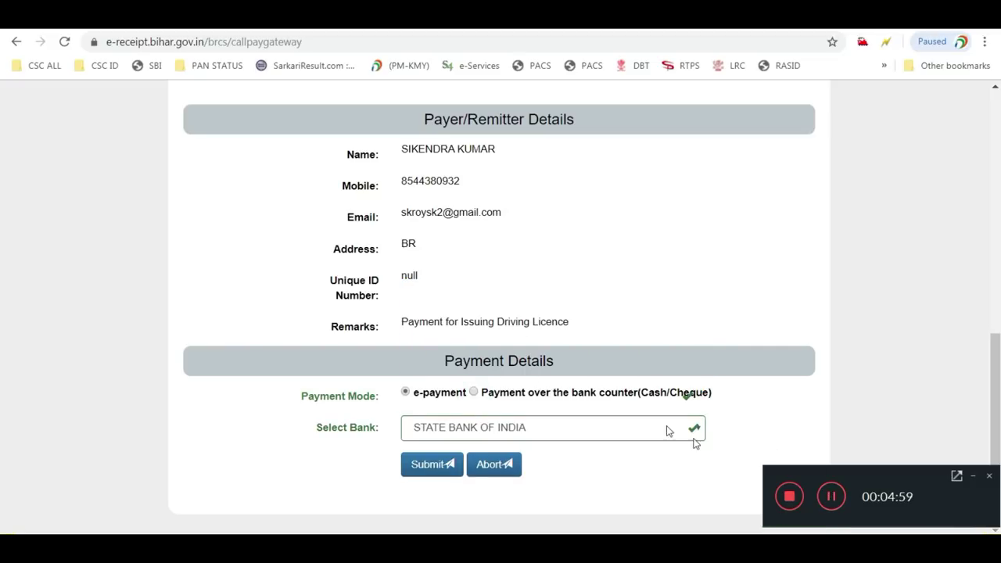
{"action": "scroll", "coordinate": [543, 329], "scroll_direction": "down", "scroll_amount": 2}
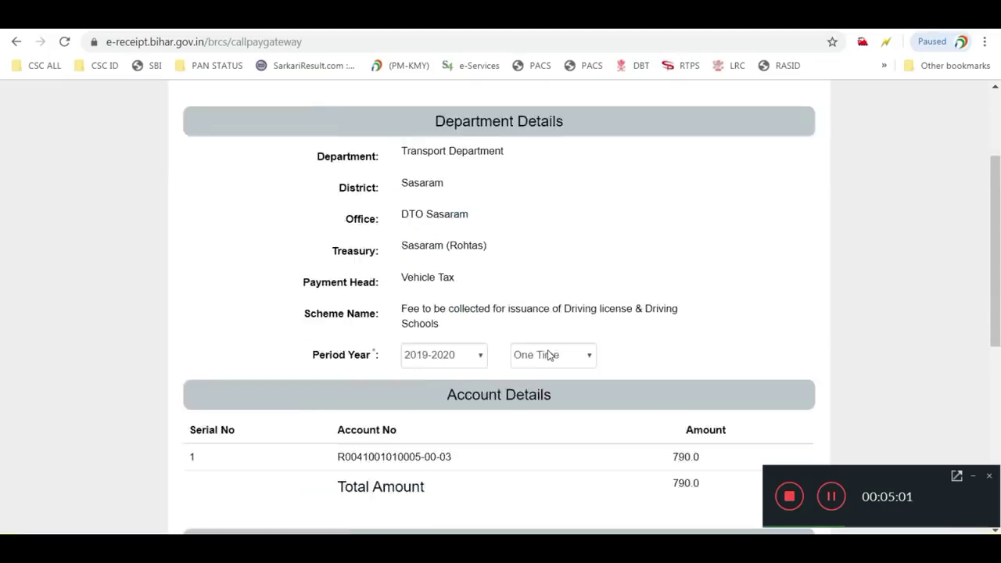
{"action": "left_click", "coordinate": [548, 306]}
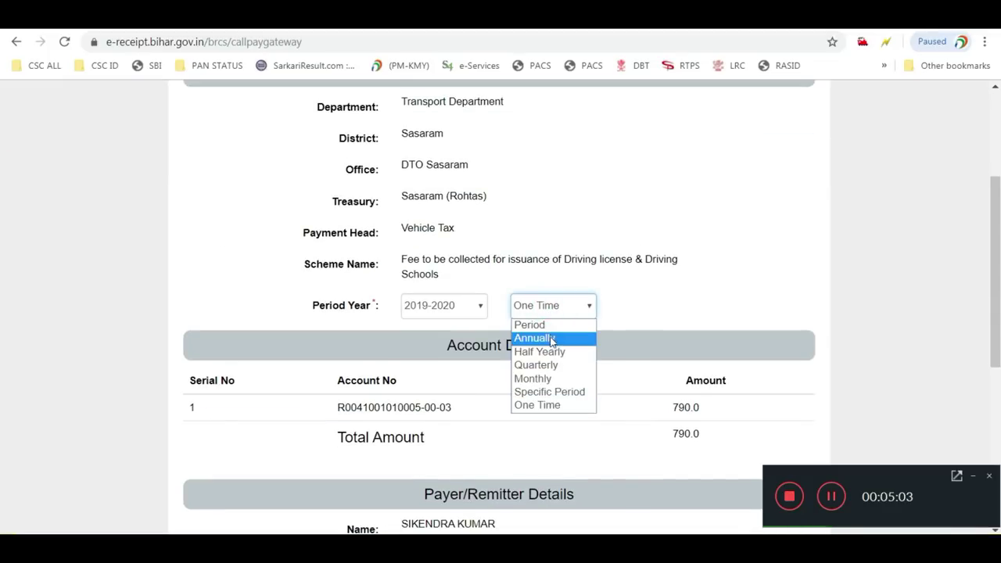
{"action": "left_click", "coordinate": [559, 407]}
{"action": "scroll", "coordinate": [570, 383], "scroll_direction": "down", "scroll_amount": 5}
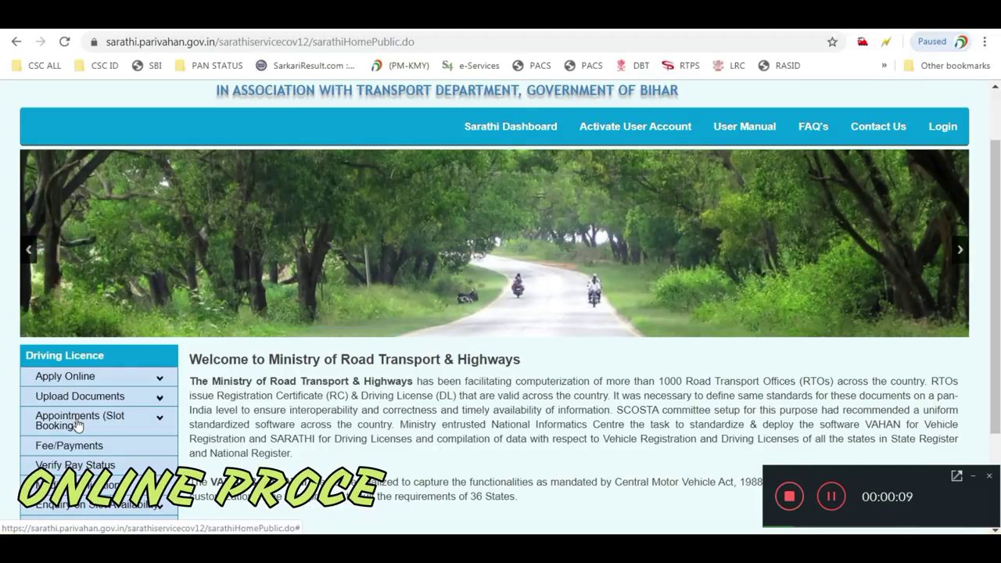
Open Learners Licence Test slot booking under Appointments and choose sarathiservice as the submission channel
{"action": "left_click", "coordinate": [77, 424]}
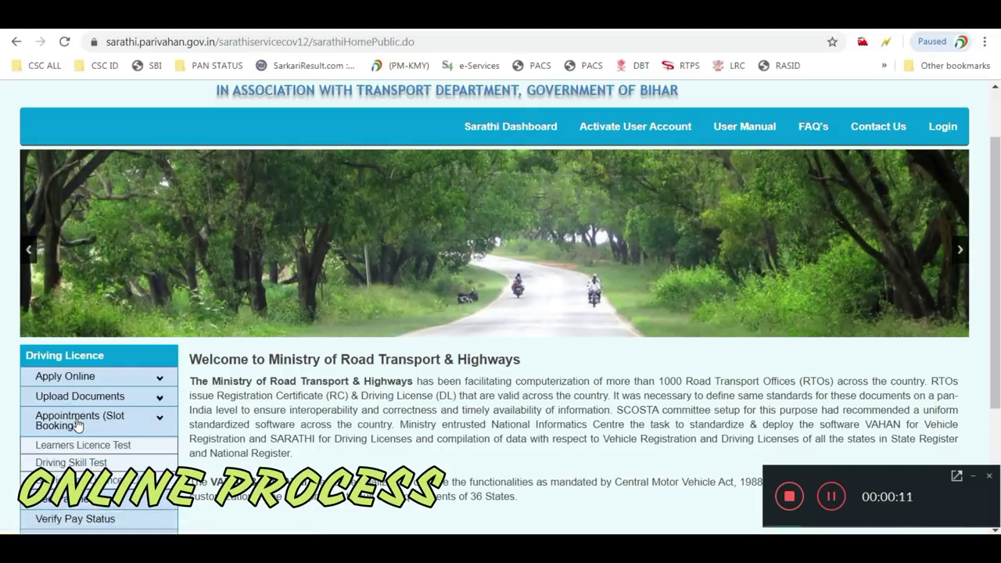
{"action": "left_click", "coordinate": [78, 449]}
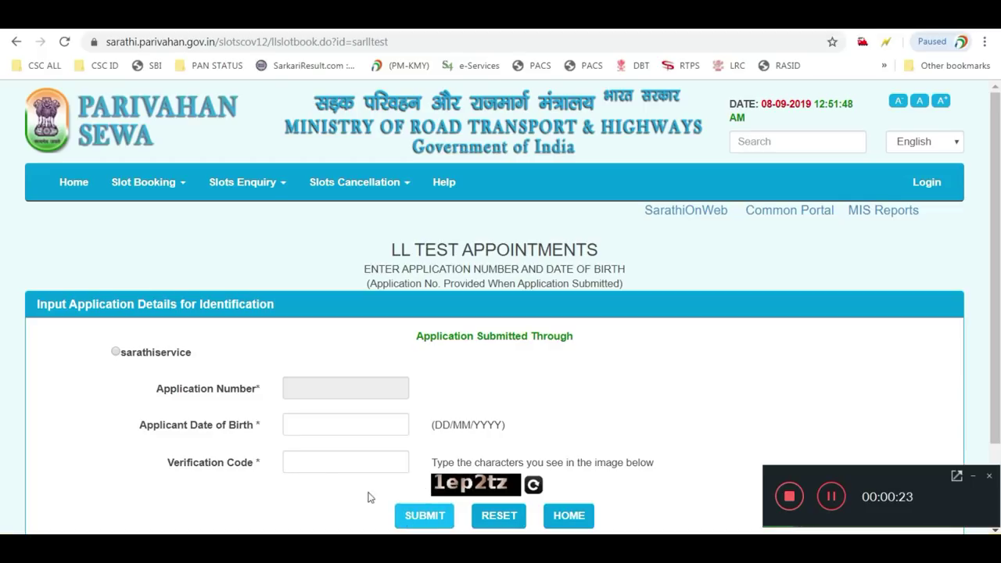
{"action": "left_click", "coordinate": [135, 354]}
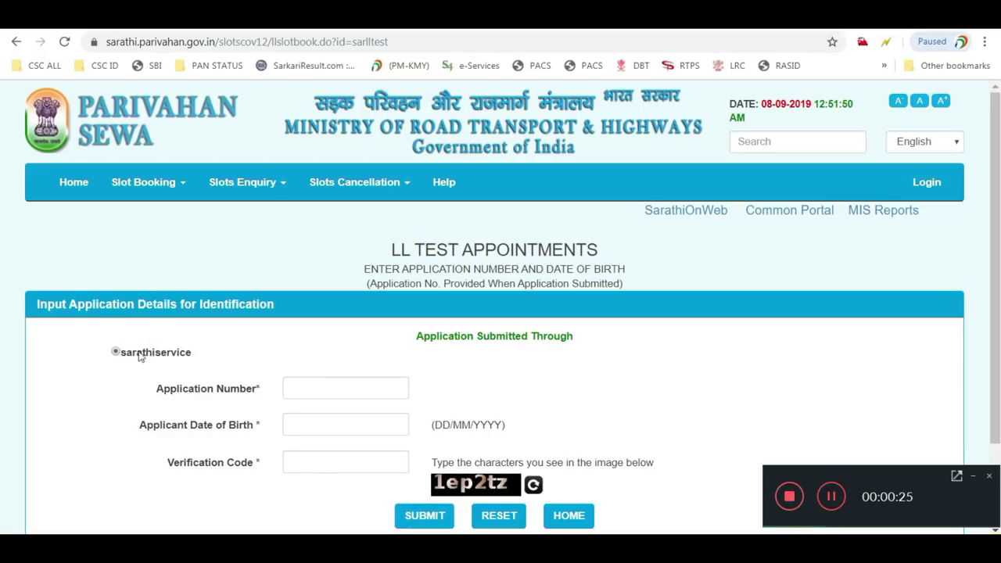
{"action": "left_click", "coordinate": [322, 387]}
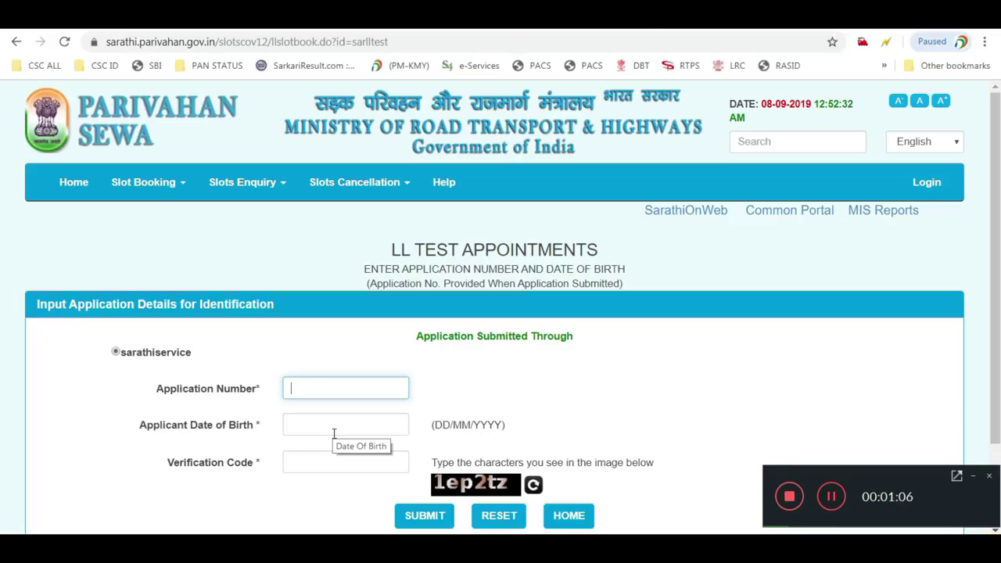
Switch to the downloaded Form.pdf and scroll through the filled application to the CMV Form 1 declaration page
{"action": "key", "text": "ctrl+Tab"}
{"action": "scroll", "coordinate": [621, 221], "scroll_direction": "up", "scroll_amount": 20}
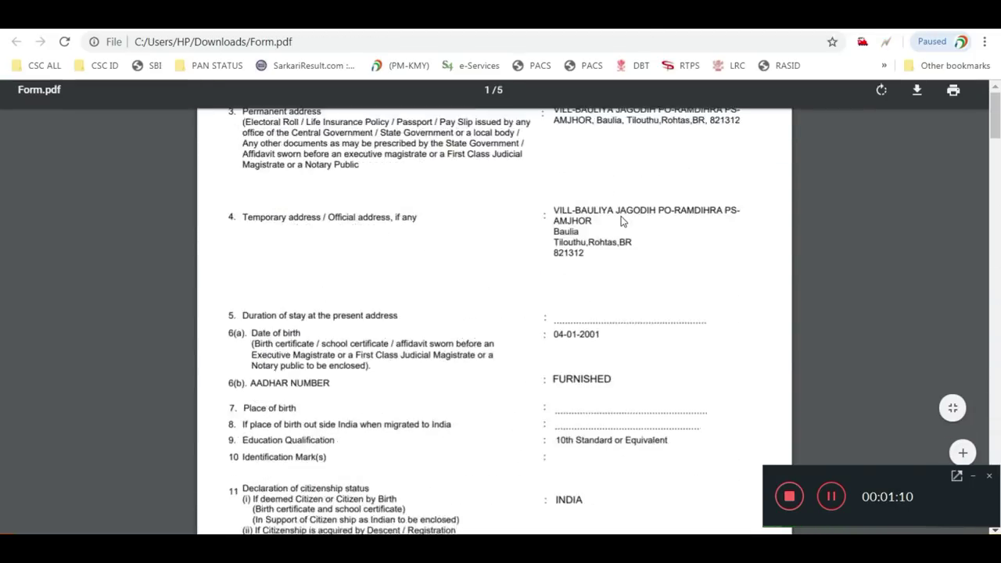
{"action": "scroll", "coordinate": [622, 221], "scroll_direction": "up", "scroll_amount": 3}
{"action": "scroll", "coordinate": [622, 221], "scroll_direction": "down", "scroll_amount": 10}
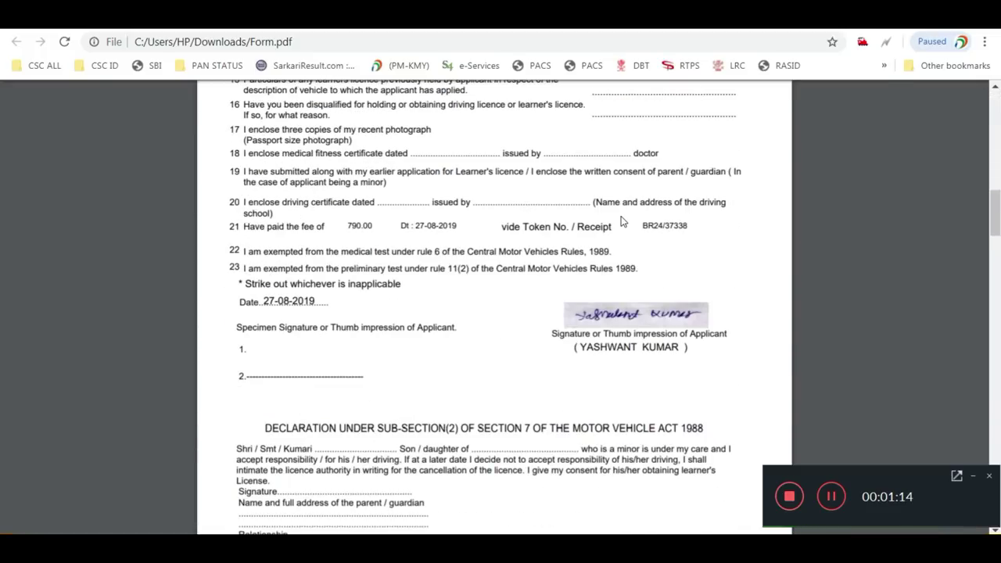
{"action": "scroll", "coordinate": [621, 221], "scroll_direction": "down", "scroll_amount": 8}
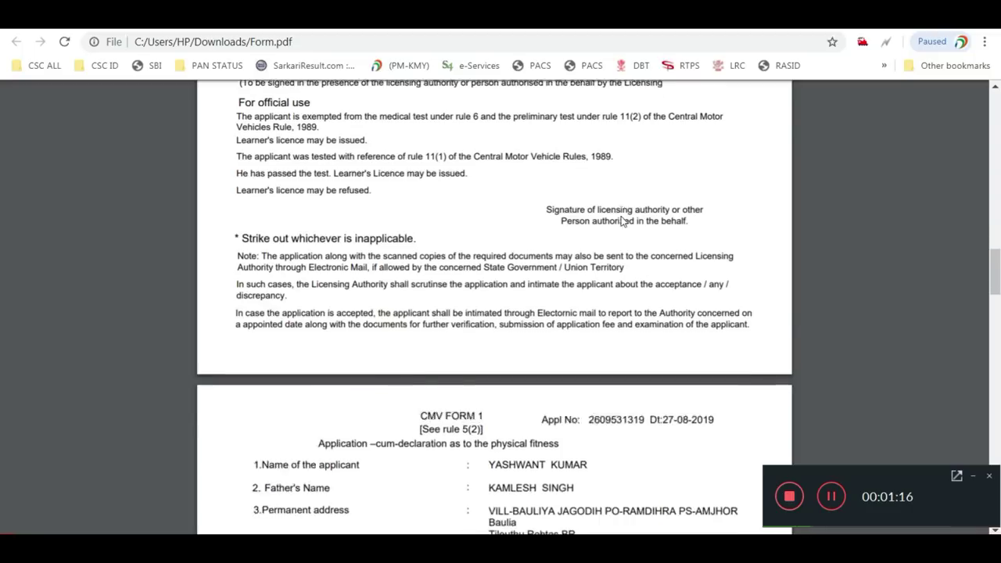